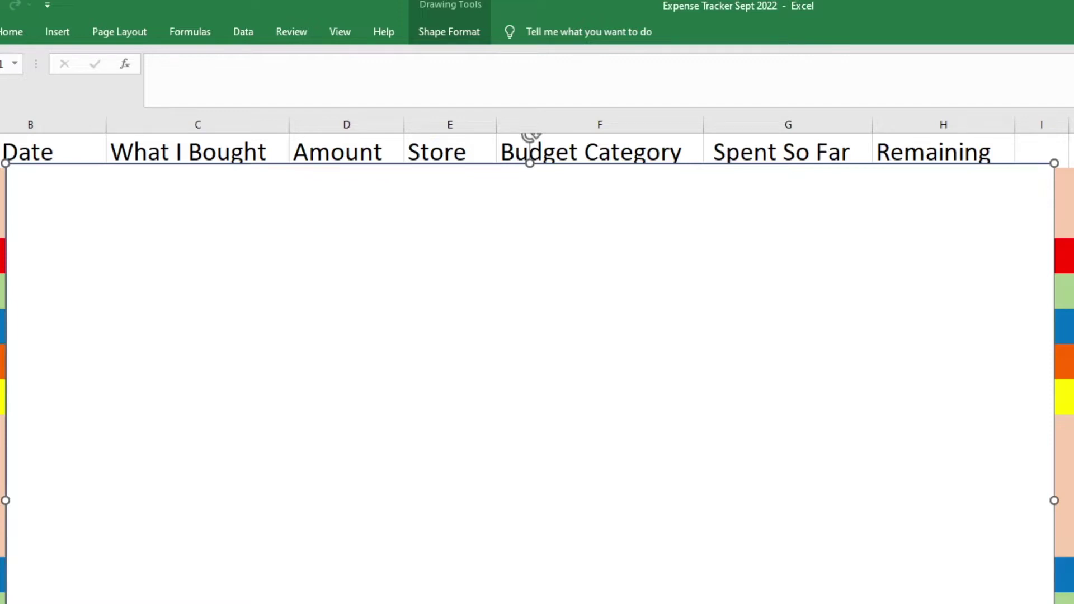
Reveal the 1-Dec Amazon gift row and walk its $316.52 amount, $317 spent, $1,241 remaining
left_click_drag(504, 216, 506, 253)
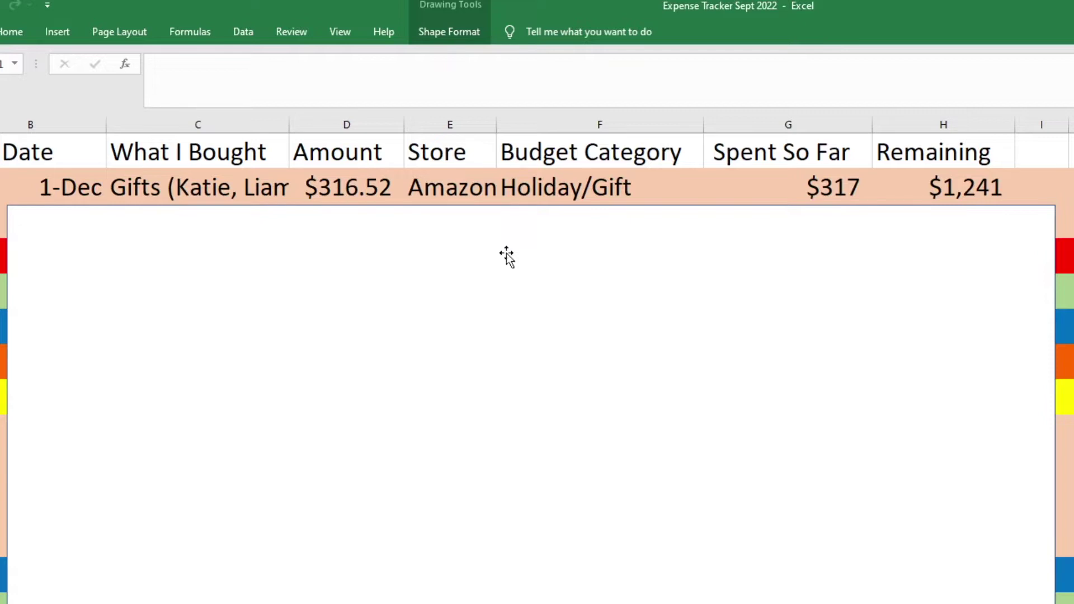
left_click(79, 184)
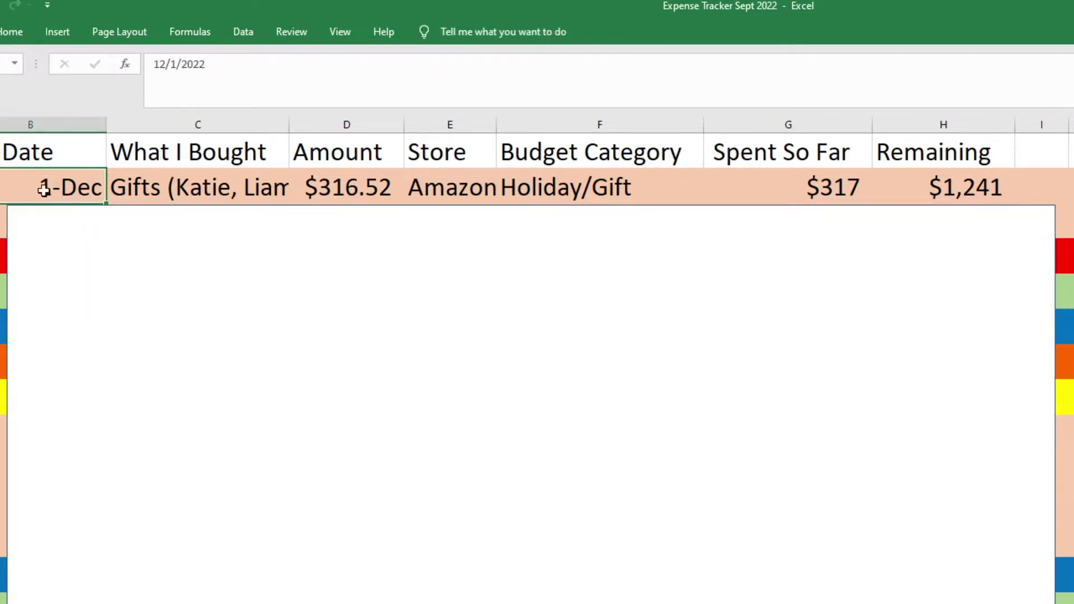
left_click(223, 194)
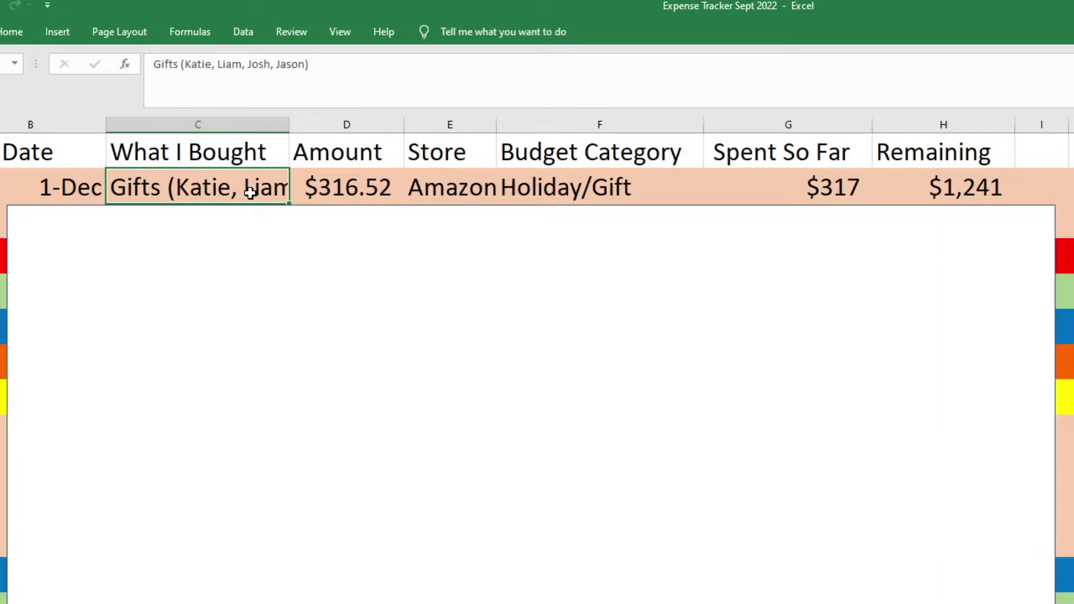
key("Tab")
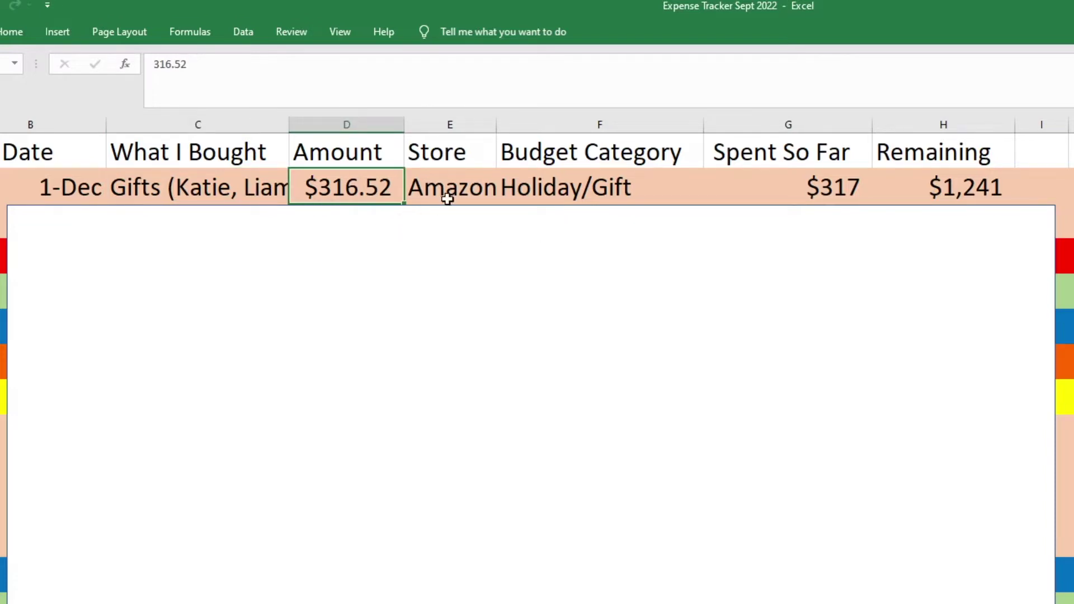
key("Tab")
key("Tab")
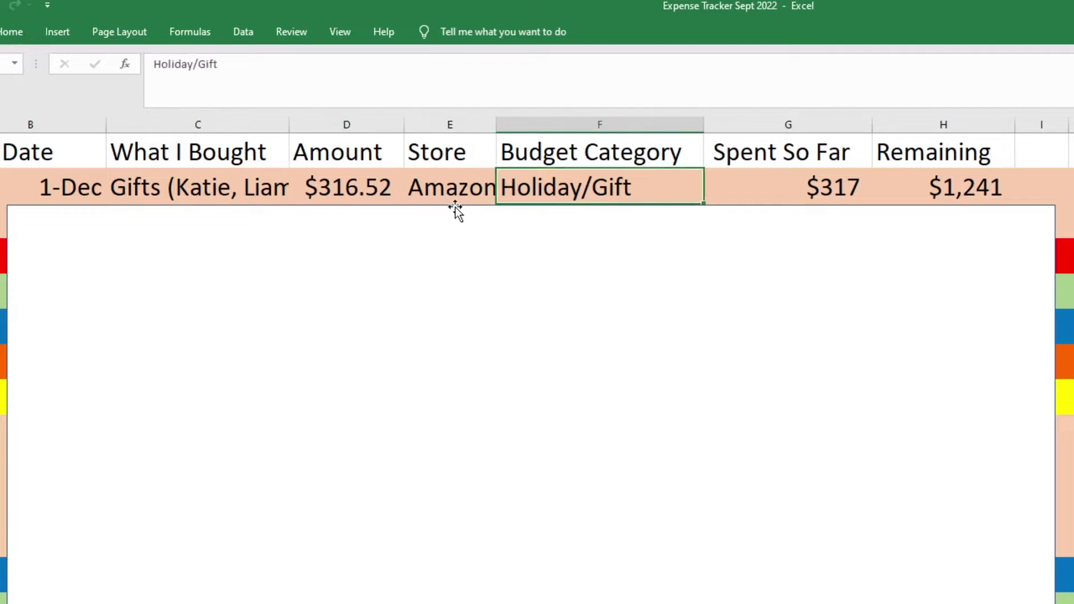
key("Tab")
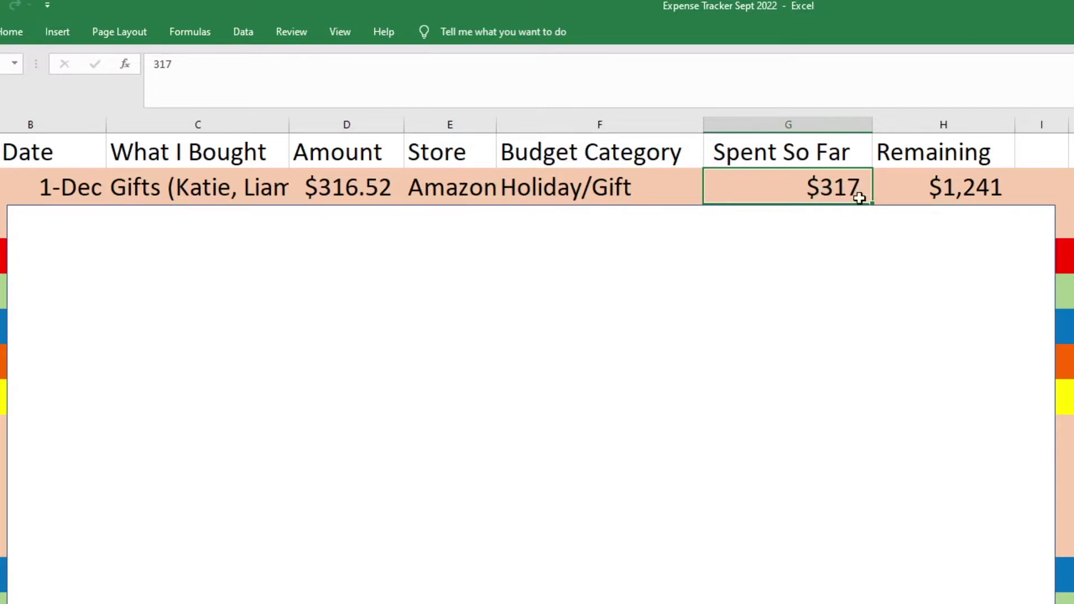
left_click(345, 189)
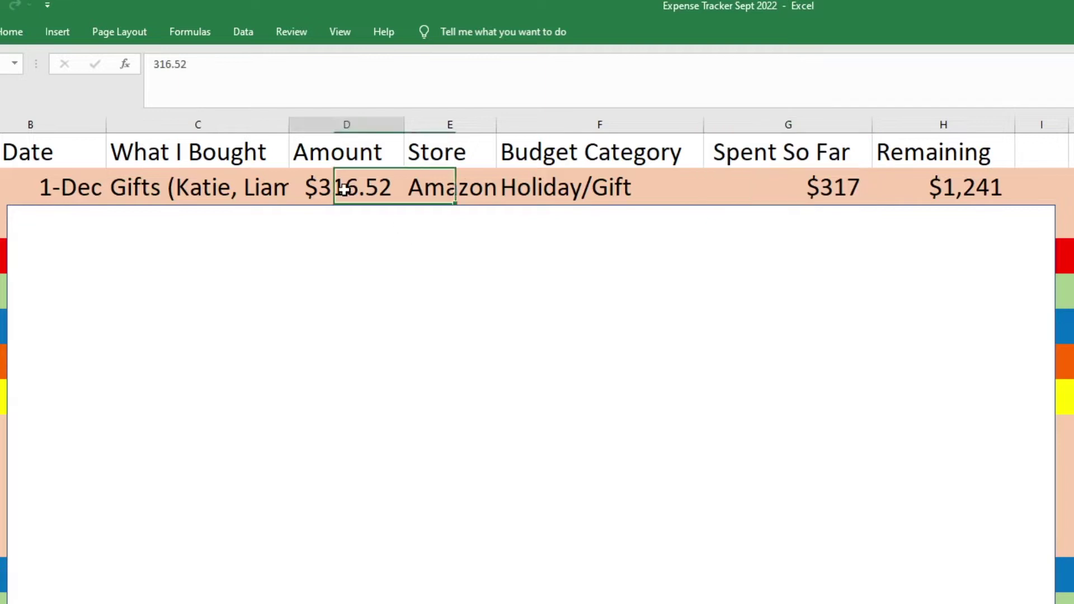
left_click(780, 194)
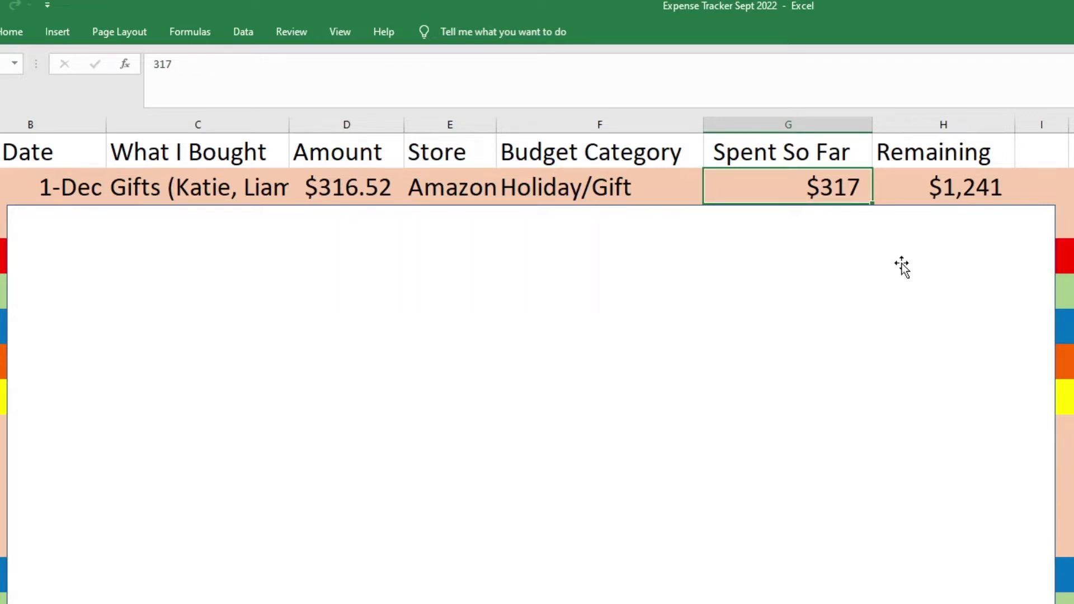
key("Right")
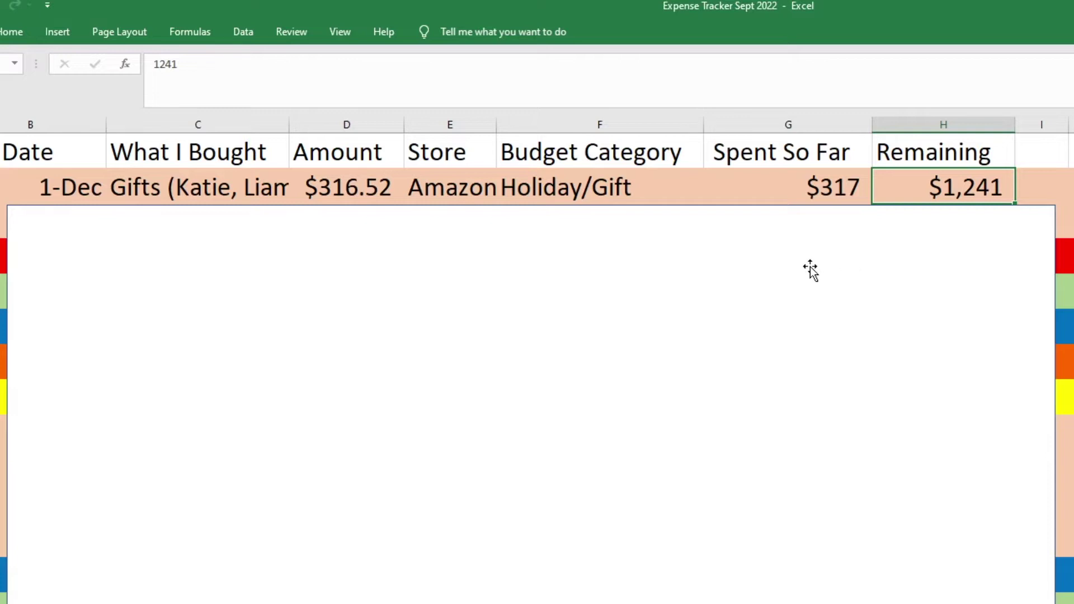
Reveal the 1-Dec Flowers row: $46.57 Holiday/Gift, $364 spent, $1,144 remaining
left_click_drag(663, 263, 662, 293)
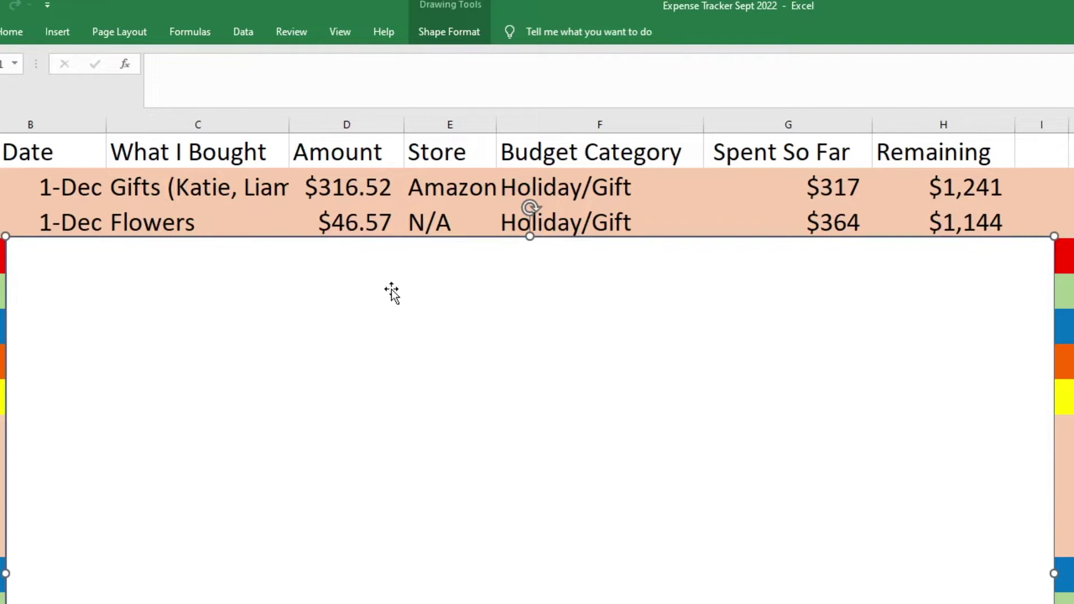
left_click(366, 227)
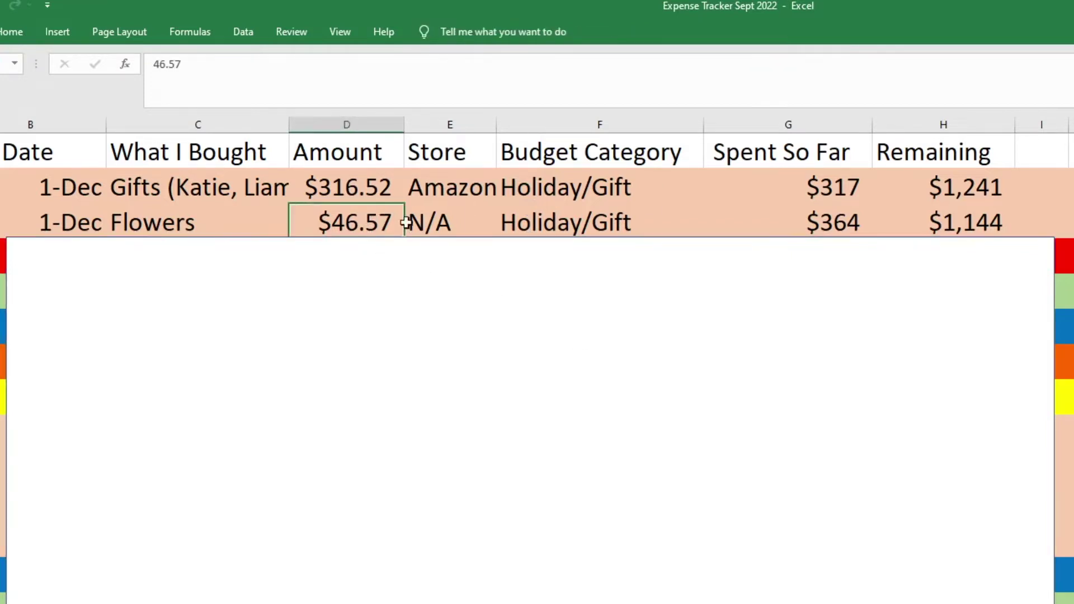
key("Right")
key("Right")
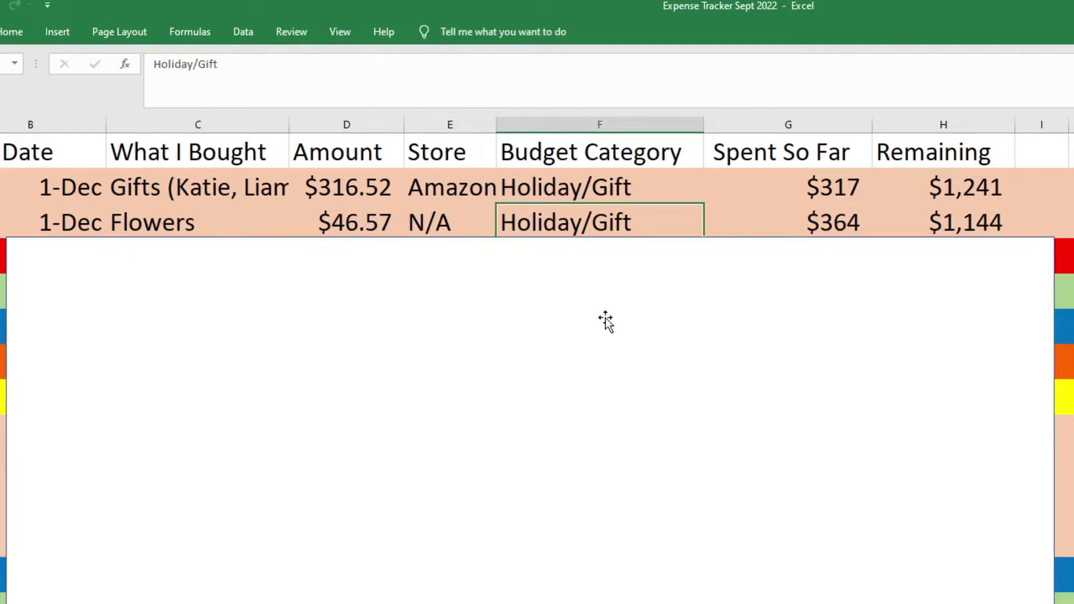
key("Right")
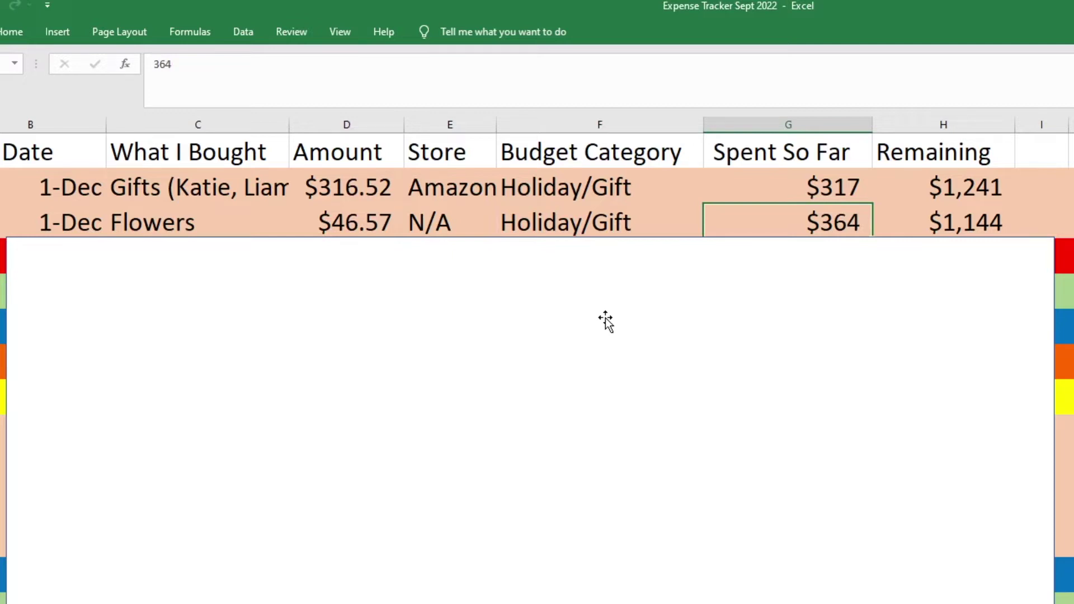
key("Right")
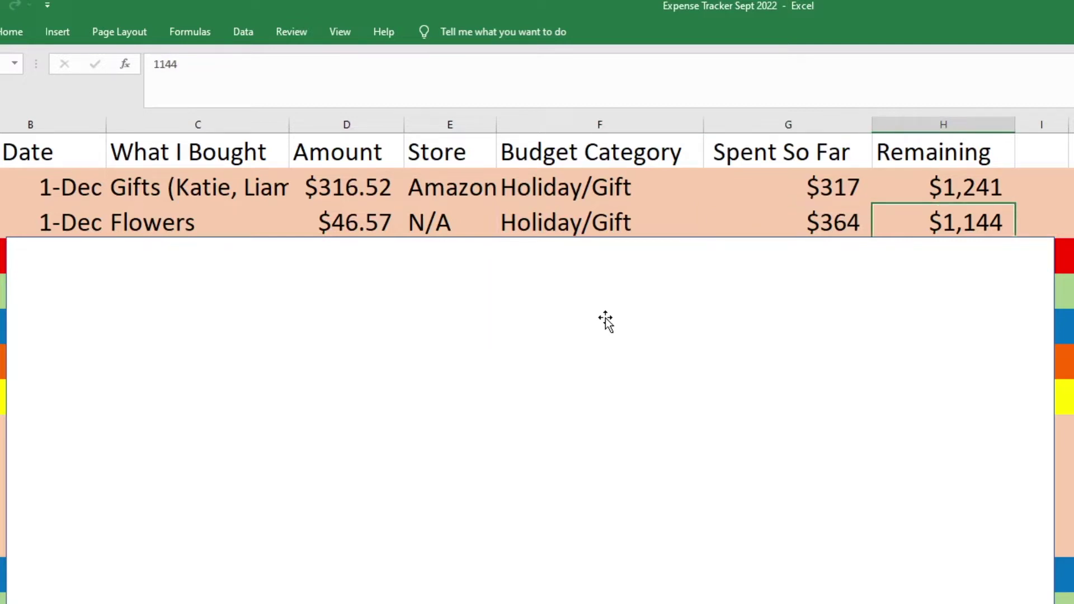
Reveal the red Computer Parts row ($172.38 at Amazon, $476 remaining), then the Costco Groceries row
left_click_drag(605, 320, 602, 352)
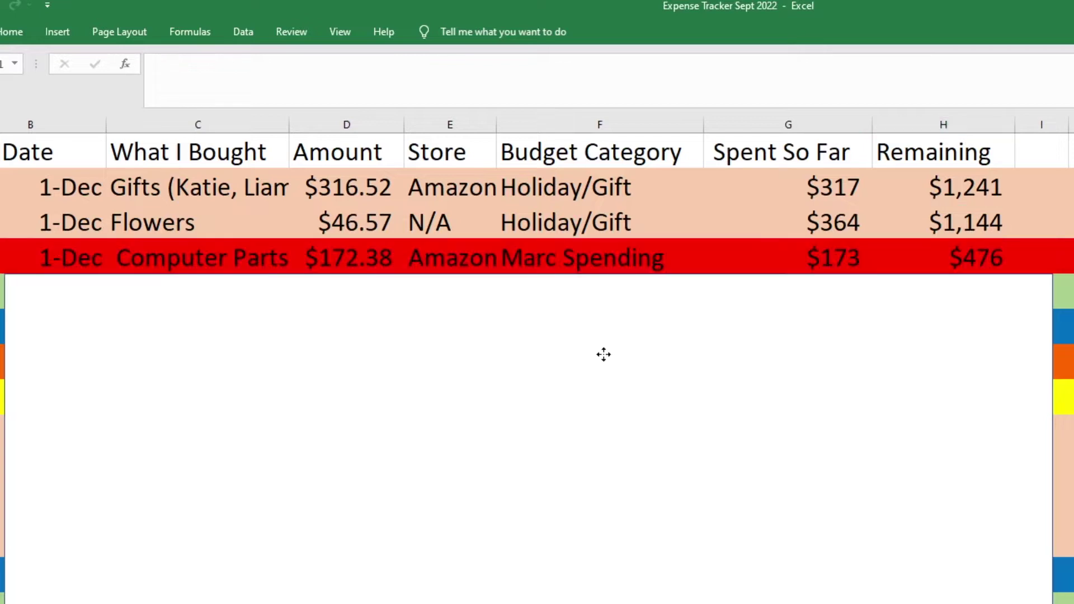
left_click(107, 261)
left_click(96, 257)
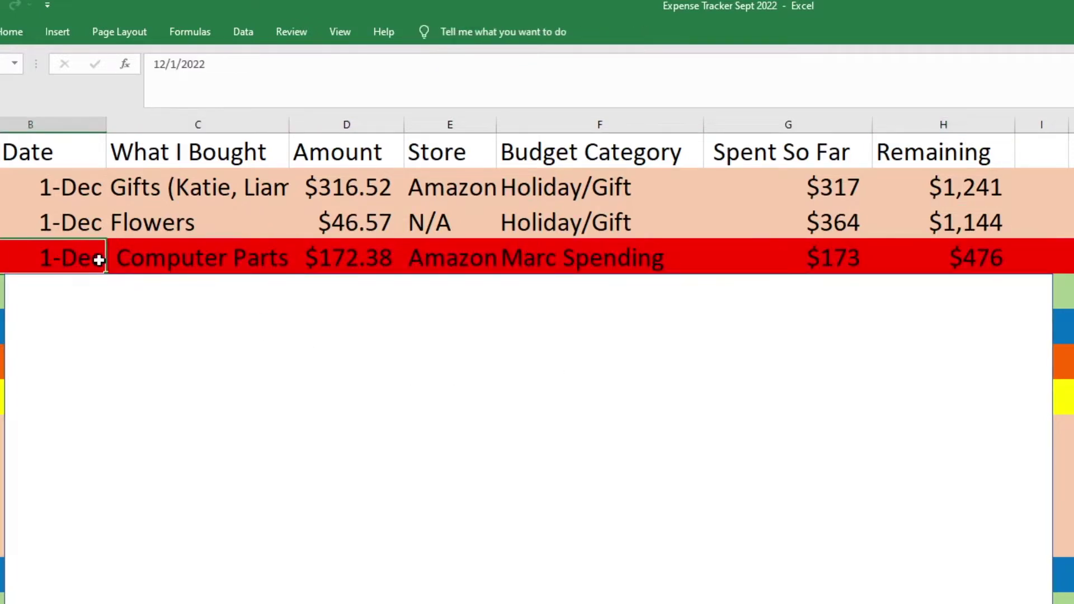
left_click(183, 272)
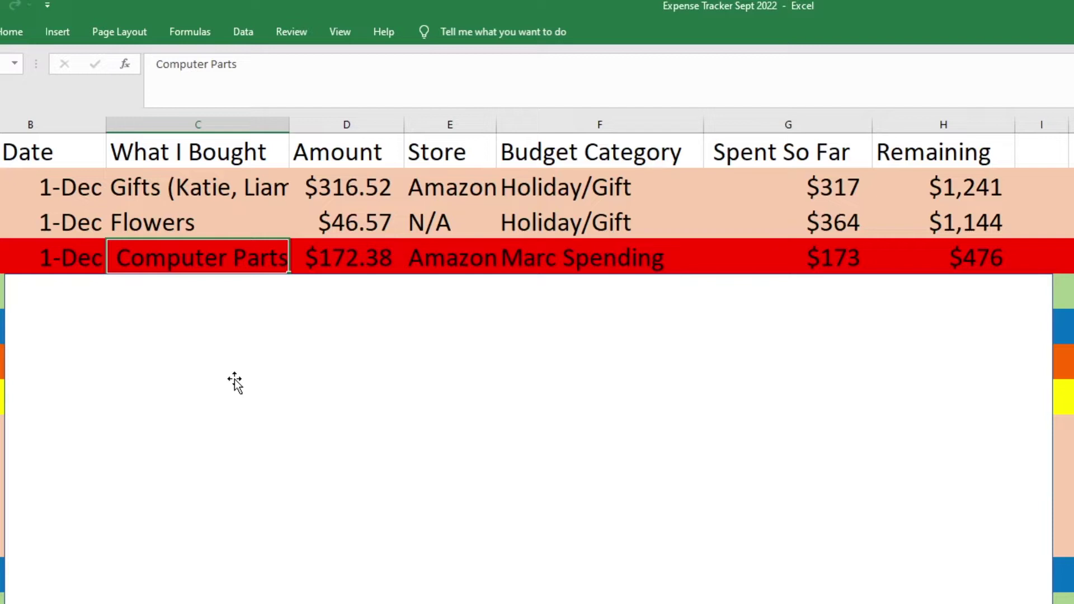
key("Right")
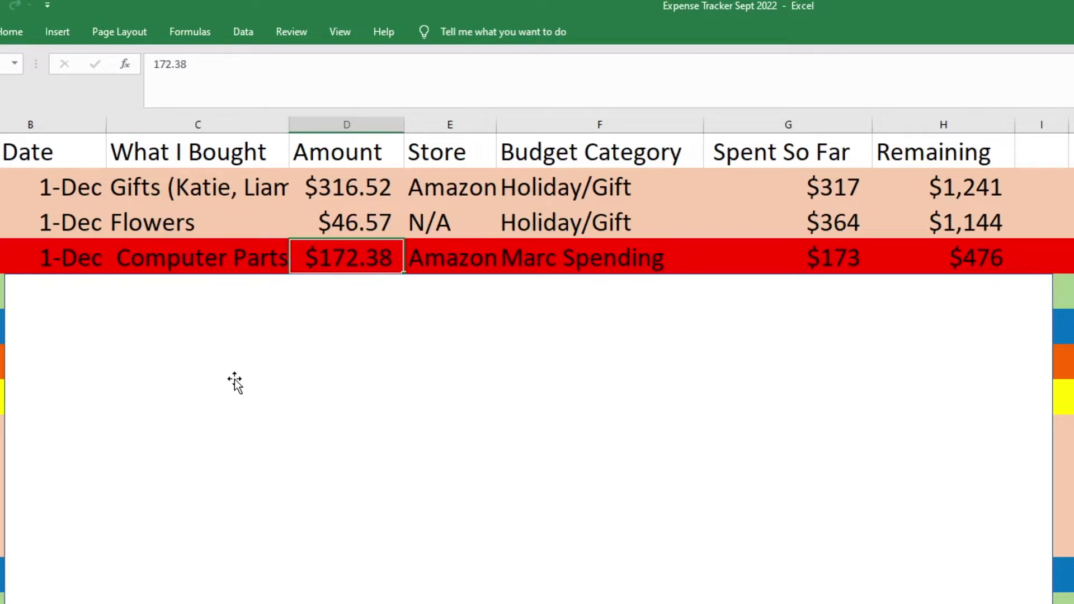
key("Right")
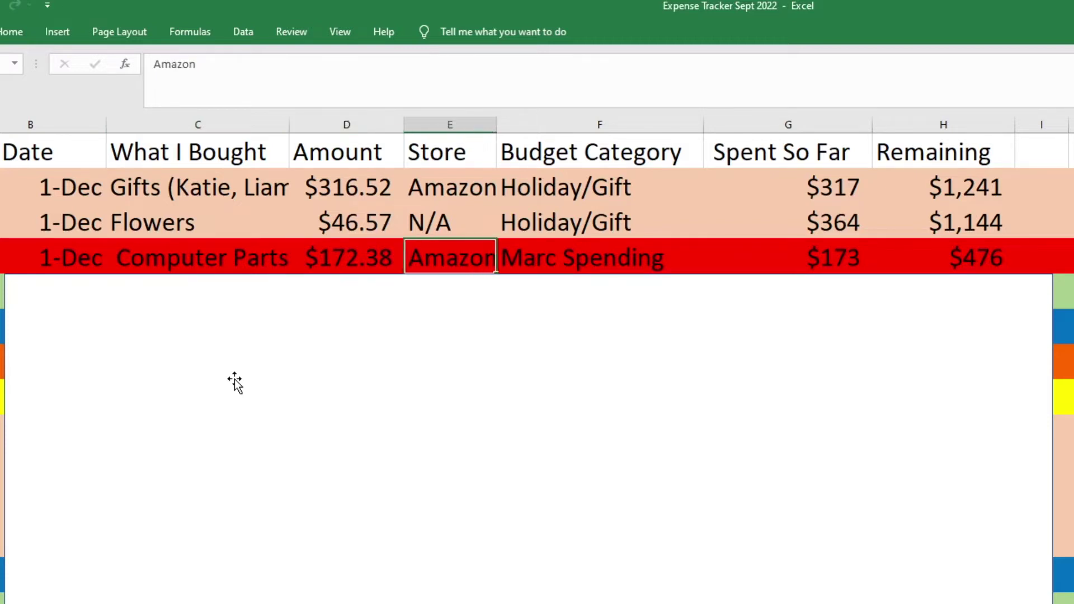
key("Right")
key("Right")
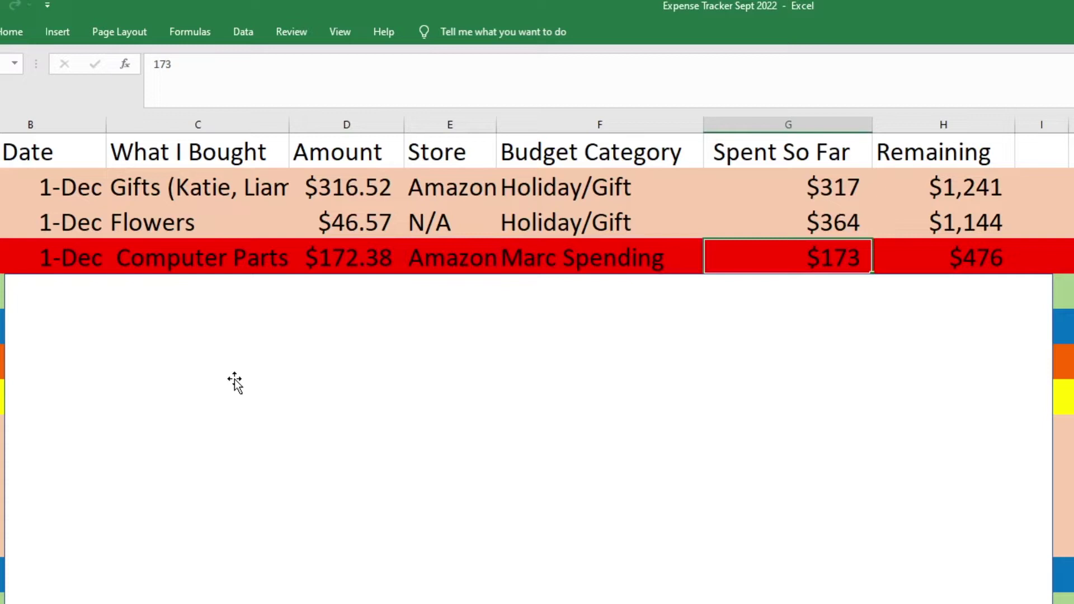
key("Right")
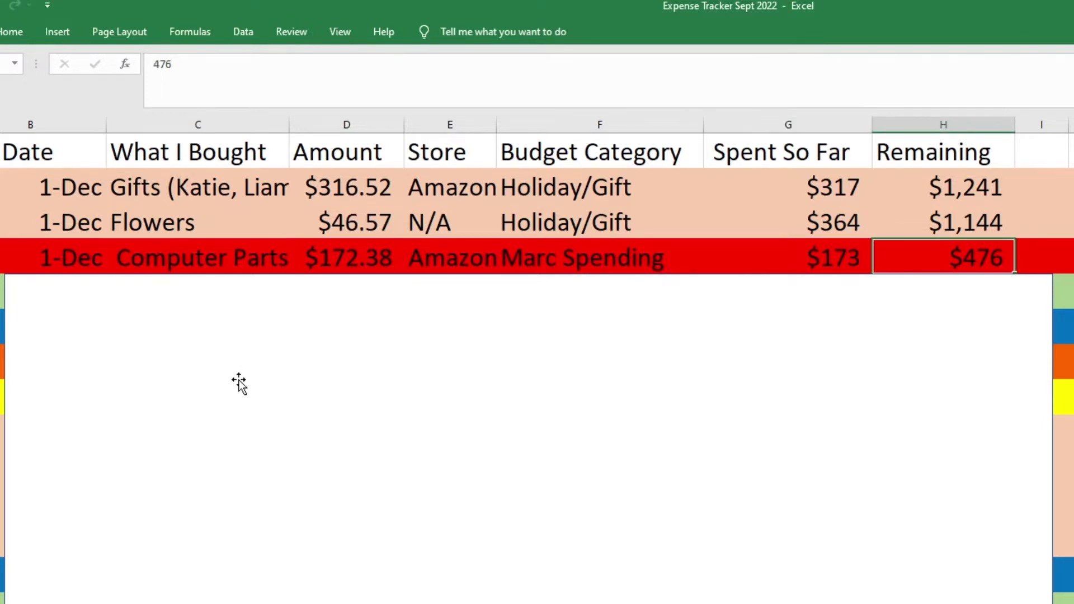
left_click(237, 381)
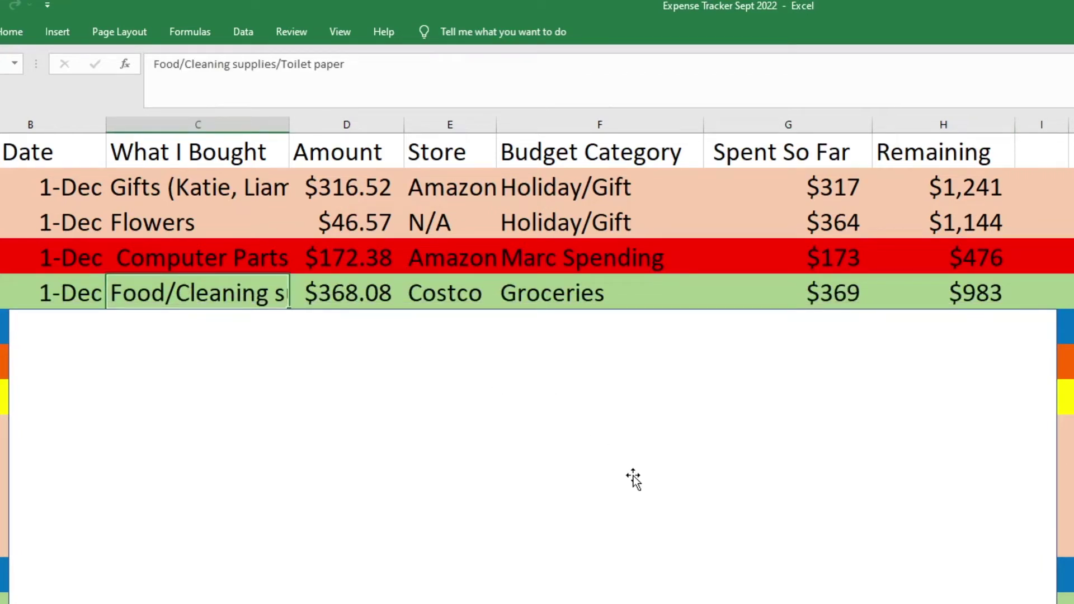
Review the Costco Groceries row: $368.08 amount, $369 spent, $983 remaining
key("Right")
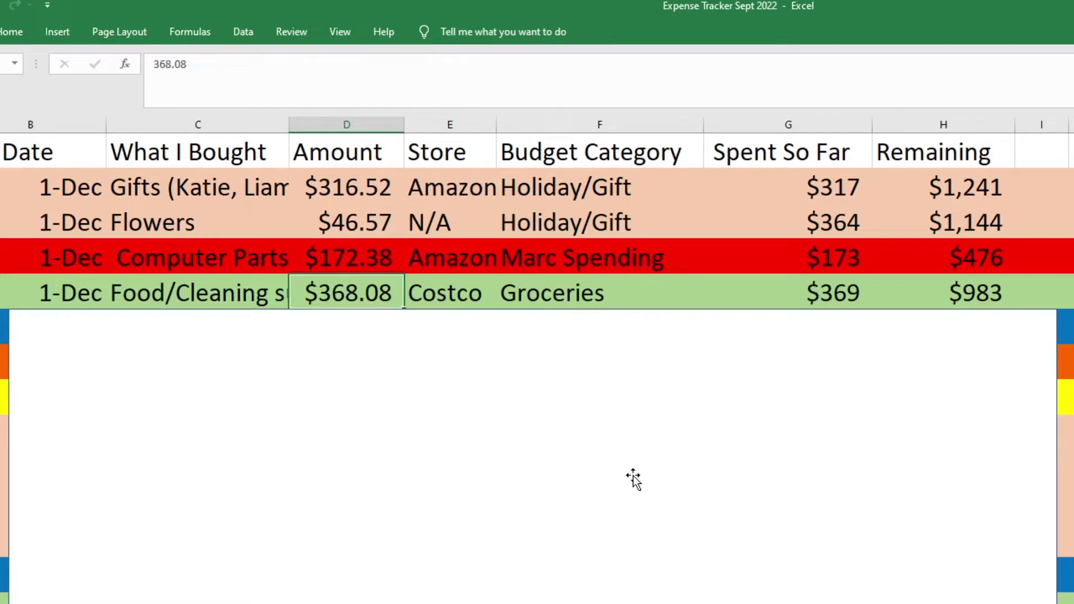
key("Right")
key("Right")
key("Right")
key("Right")
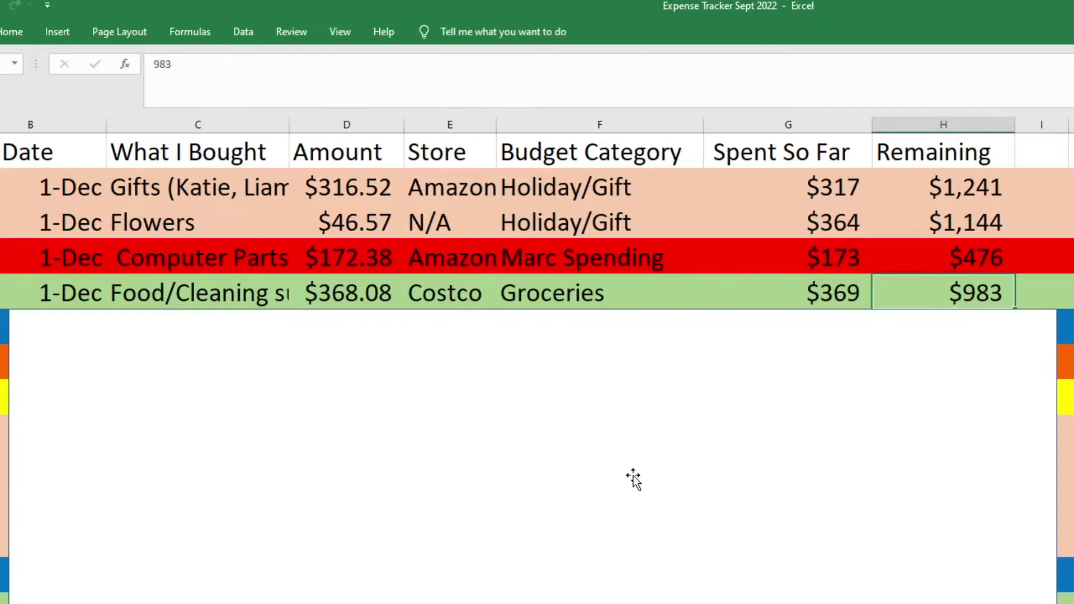
key("Left")
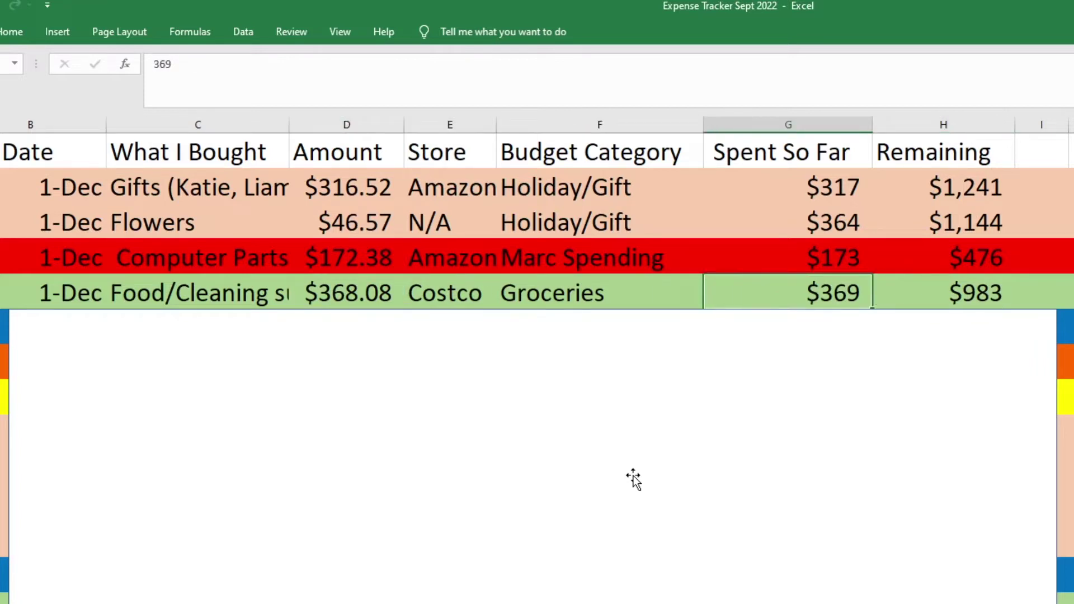
key("Right")
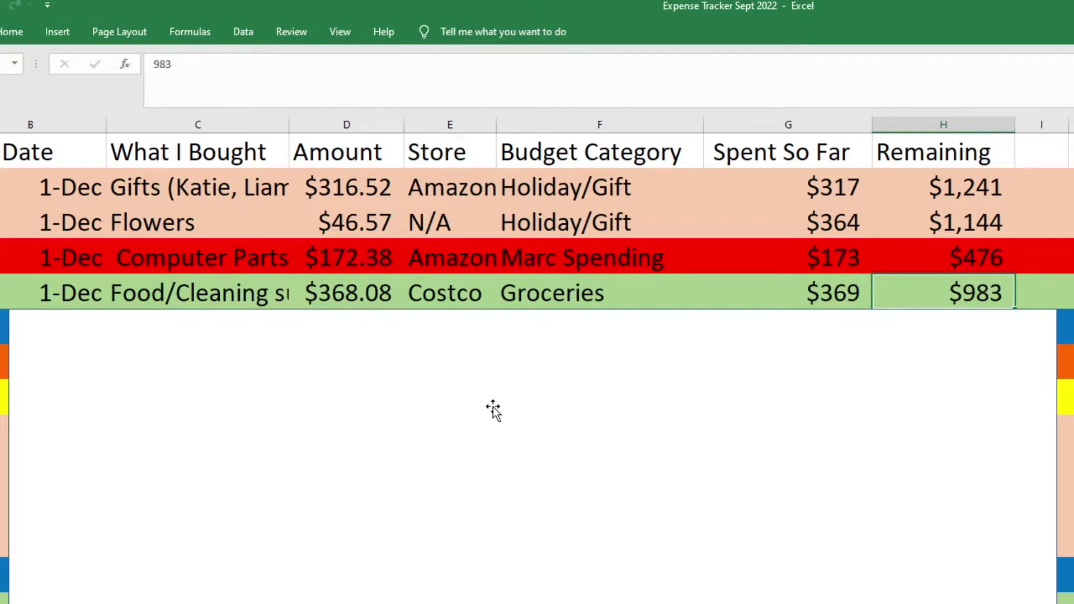
Uncover the blue Dog Food row: $34.99, Pet category, $35 spent, $555 remaining
left_click_drag(492, 410, 492, 445)
left_click(168, 326)
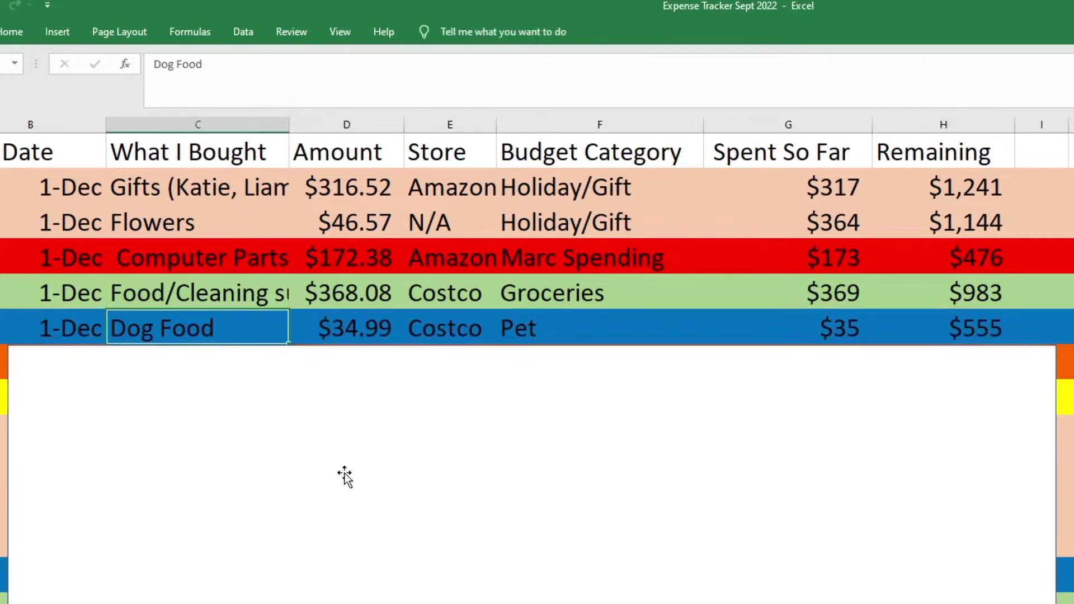
key("Right")
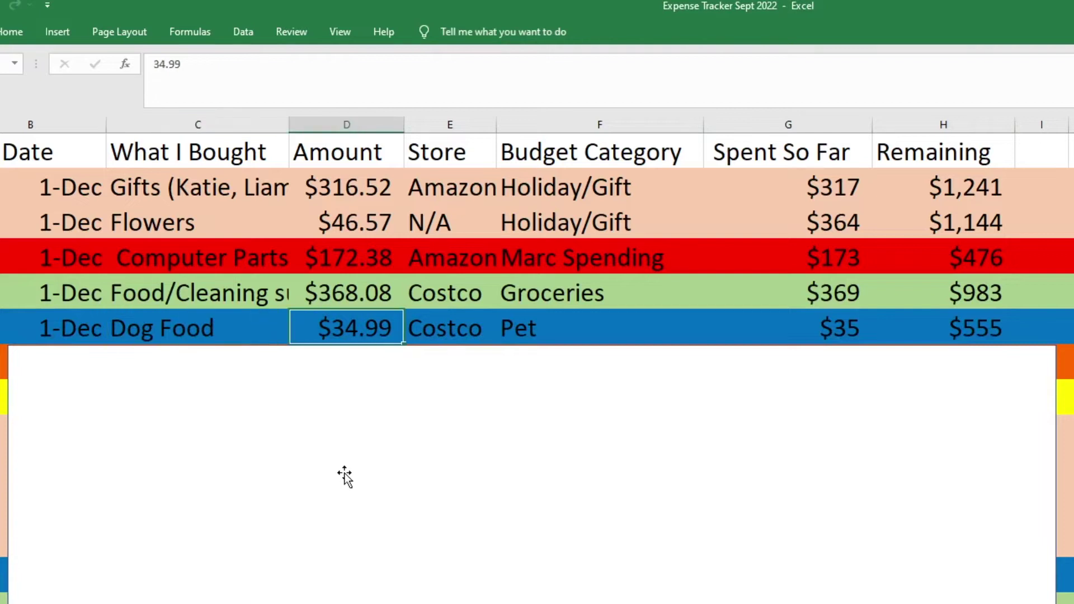
key("Right")
key("Right")
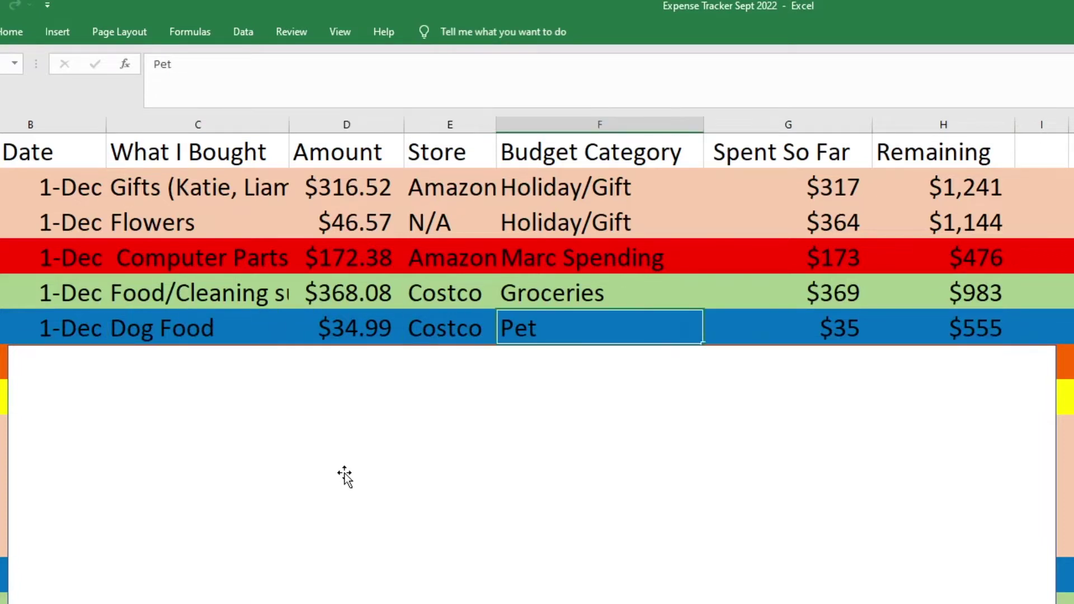
key("Right")
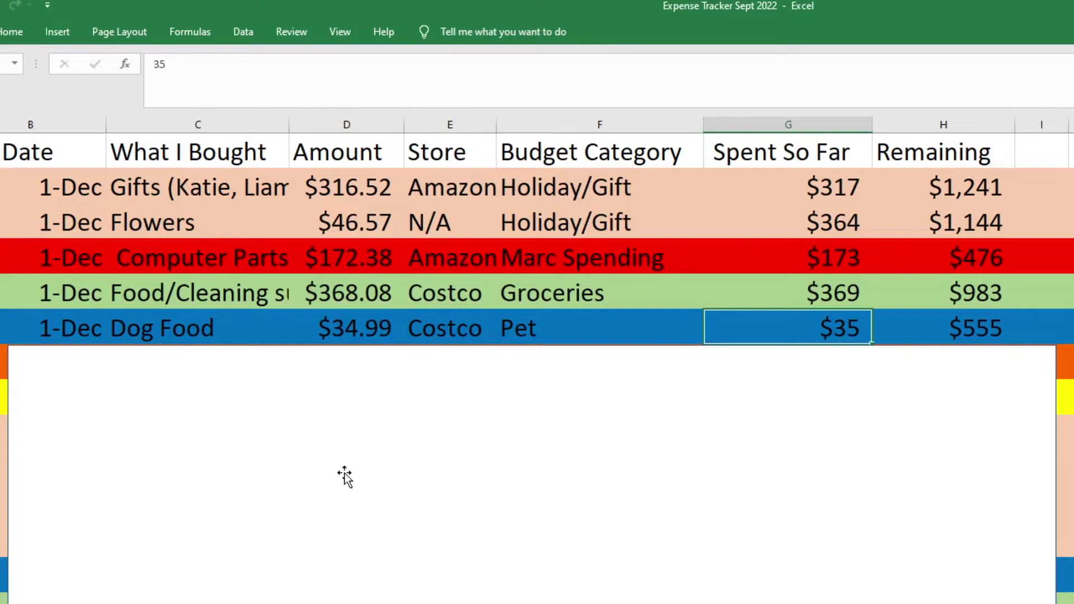
key("Right")
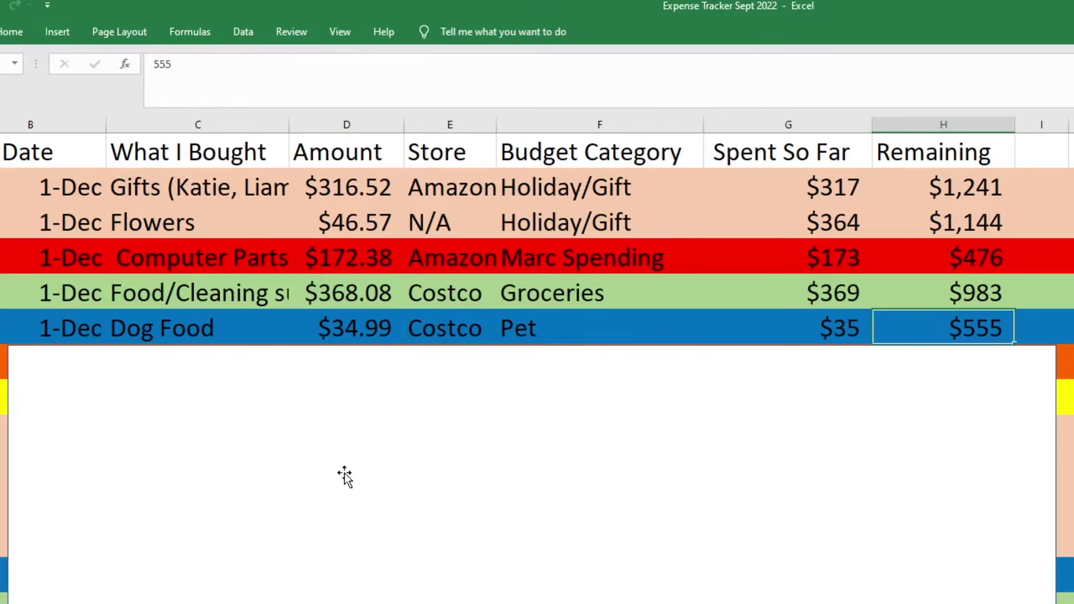
Uncover the orange Water Bill row: $71.49 Utilities, $72 spent, $465 remaining
left_click_drag(344, 477, 347, 536)
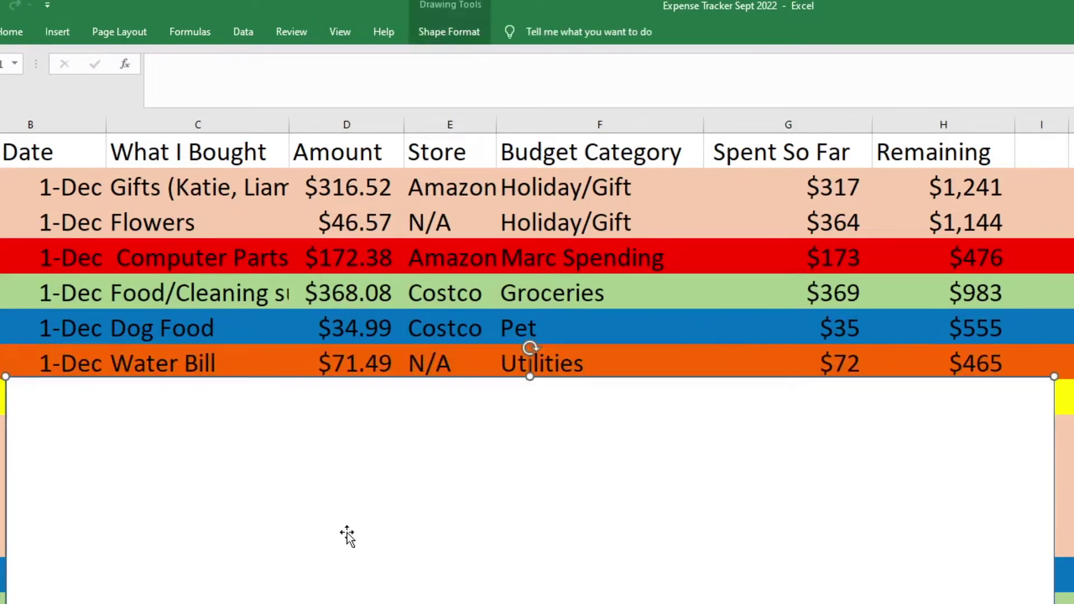
left_click(109, 364)
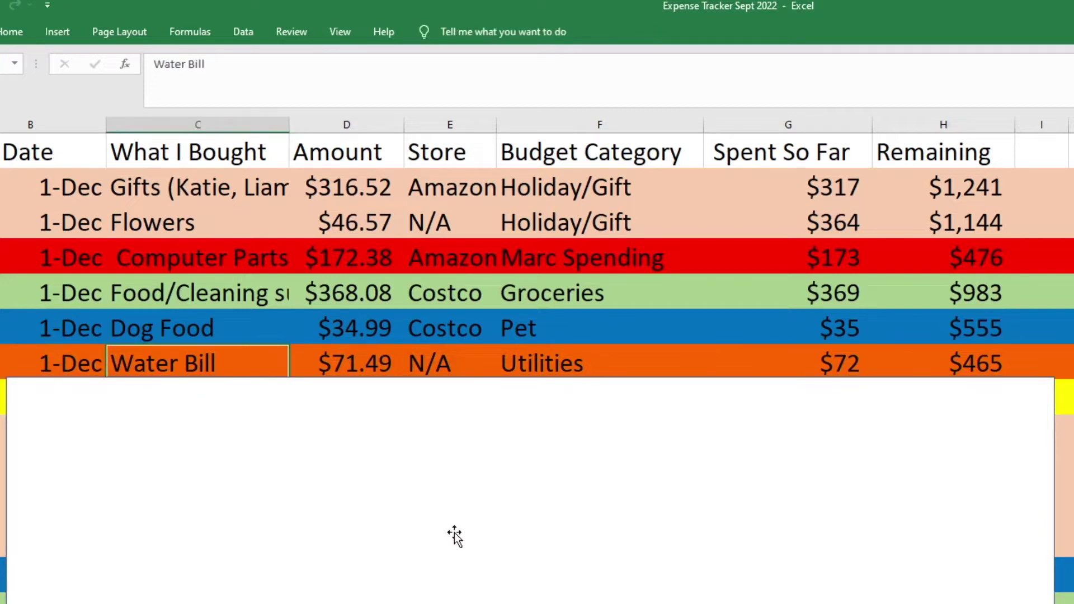
key("Right")
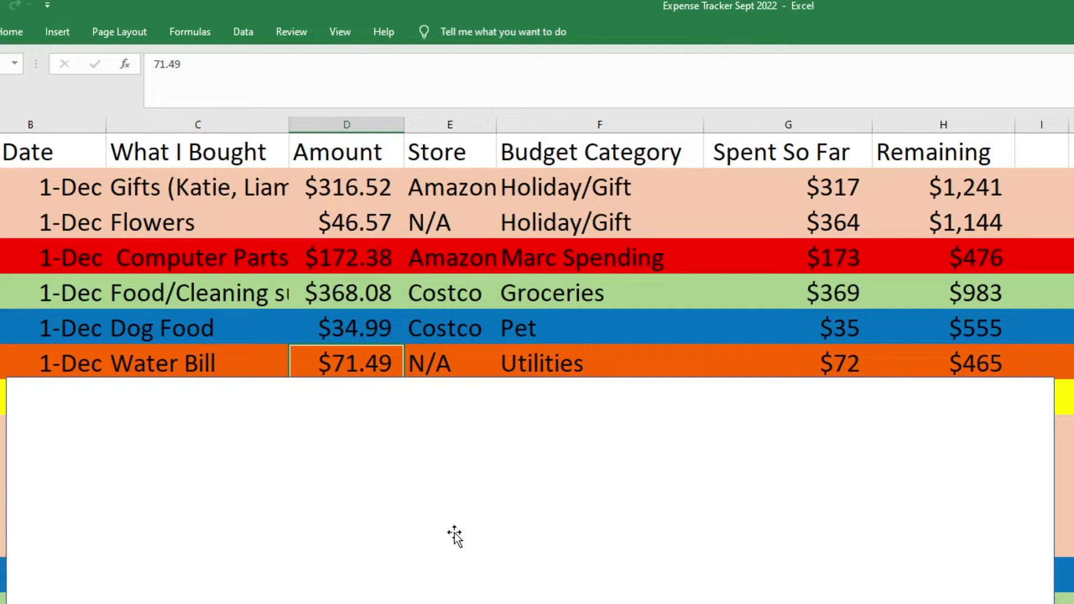
key("Right")
key("Right")
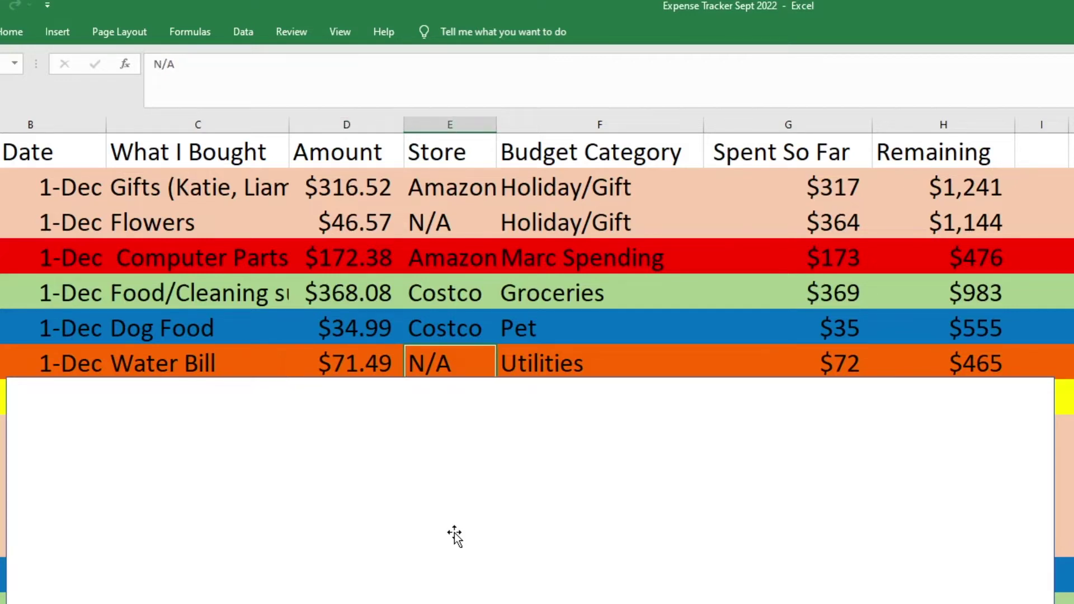
key("Right")
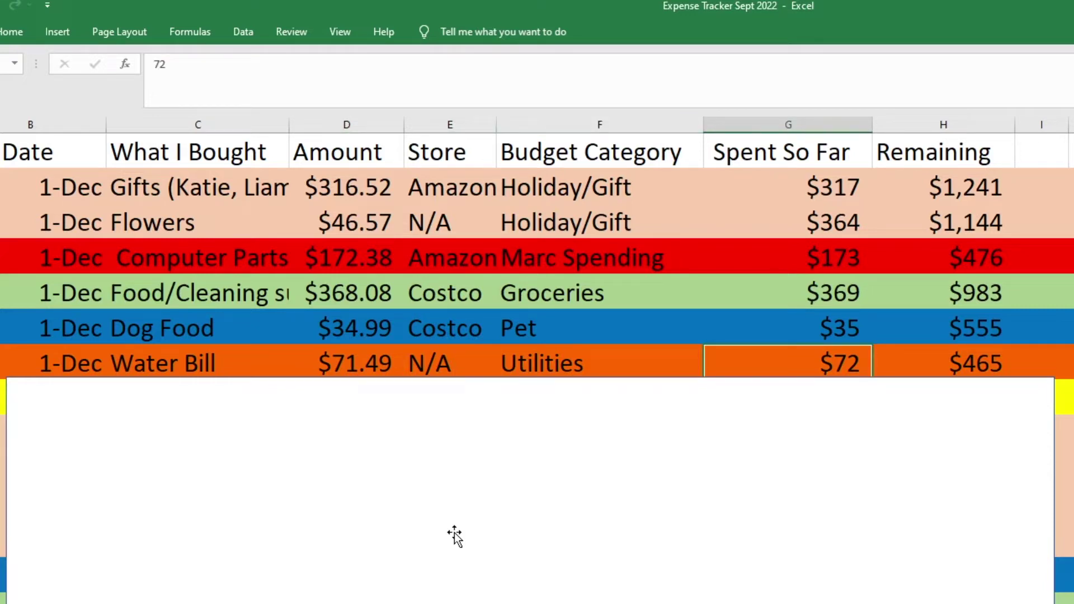
key("Right")
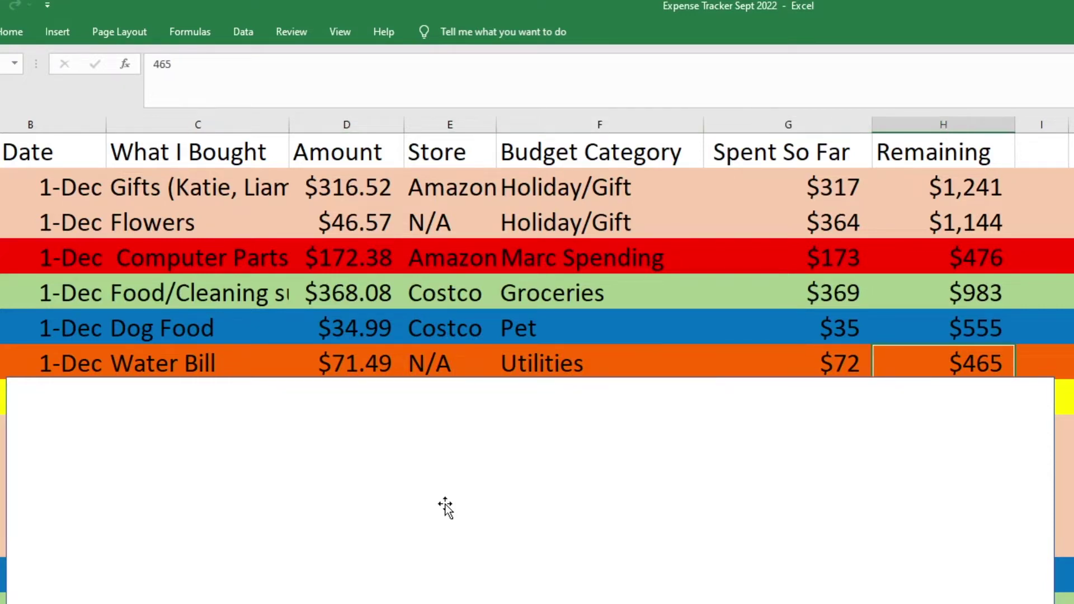
Uncover the yellow Ninja Class row under Boys' Spending with $88 spent
left_click(443, 505)
left_click_drag(434, 496, 430, 535)
left_click(224, 397)
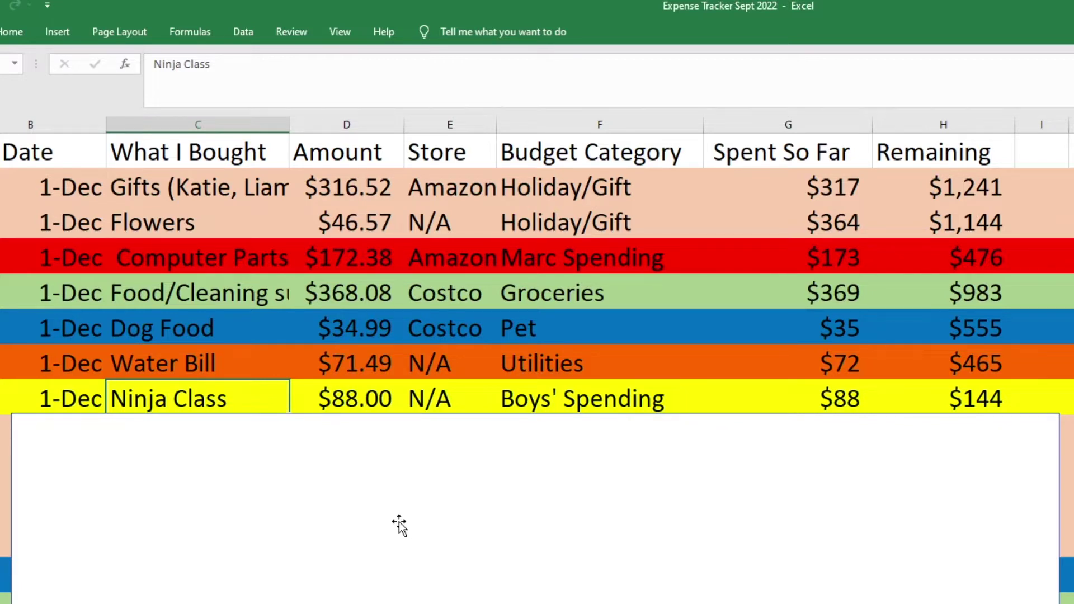
key("Right")
key("Right")
key("Right")
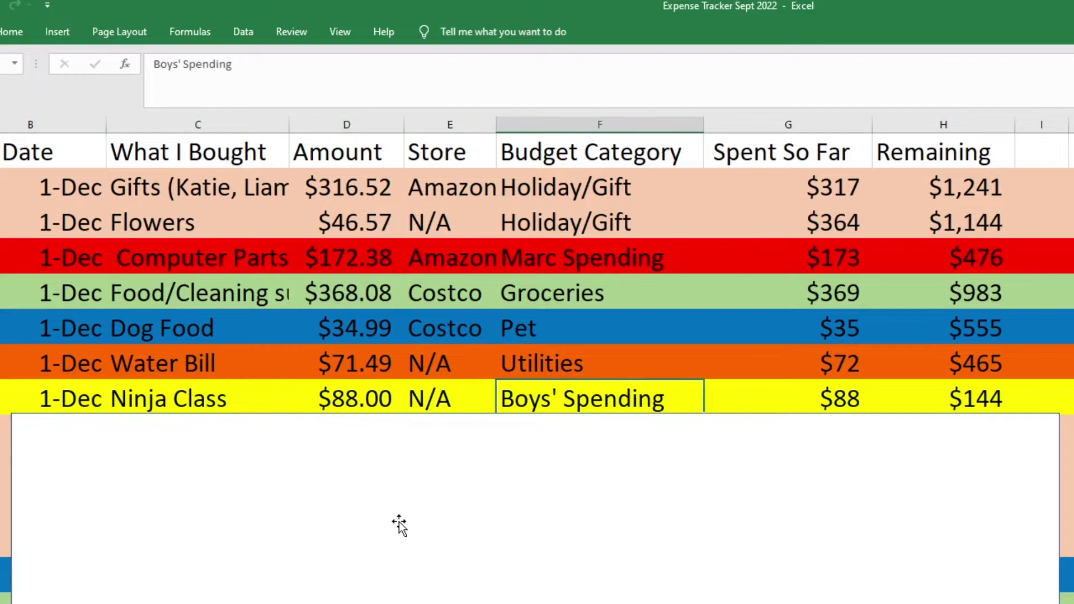
key("Right")
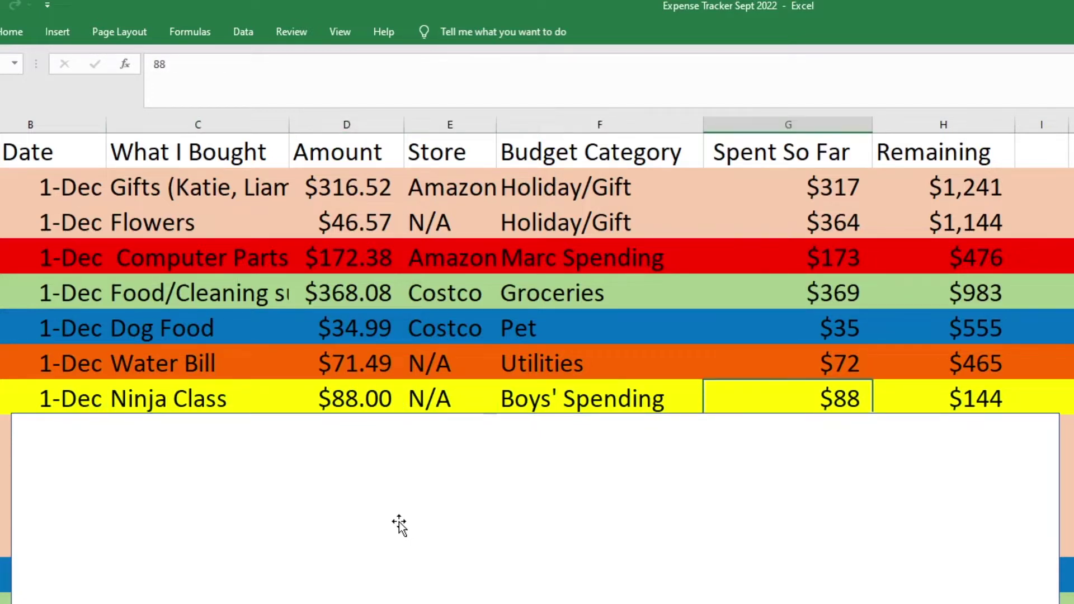
Show $144 left for Boys' Spending, then reveal the Etsy gift: $76.08, $441 spent, $1,067 remaining
key("Right")
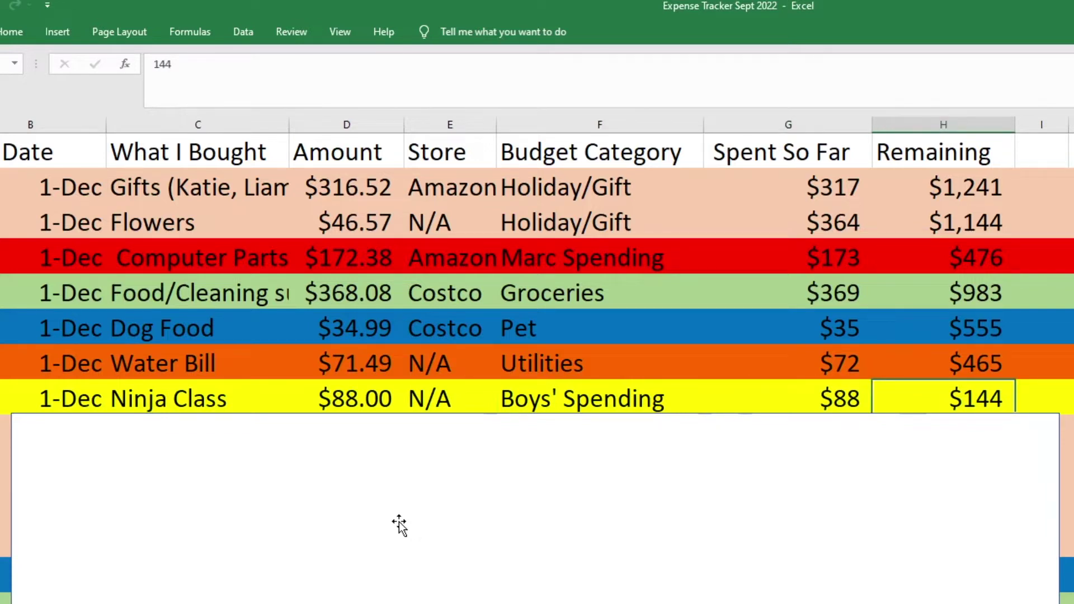
left_click_drag(398, 520, 394, 561)
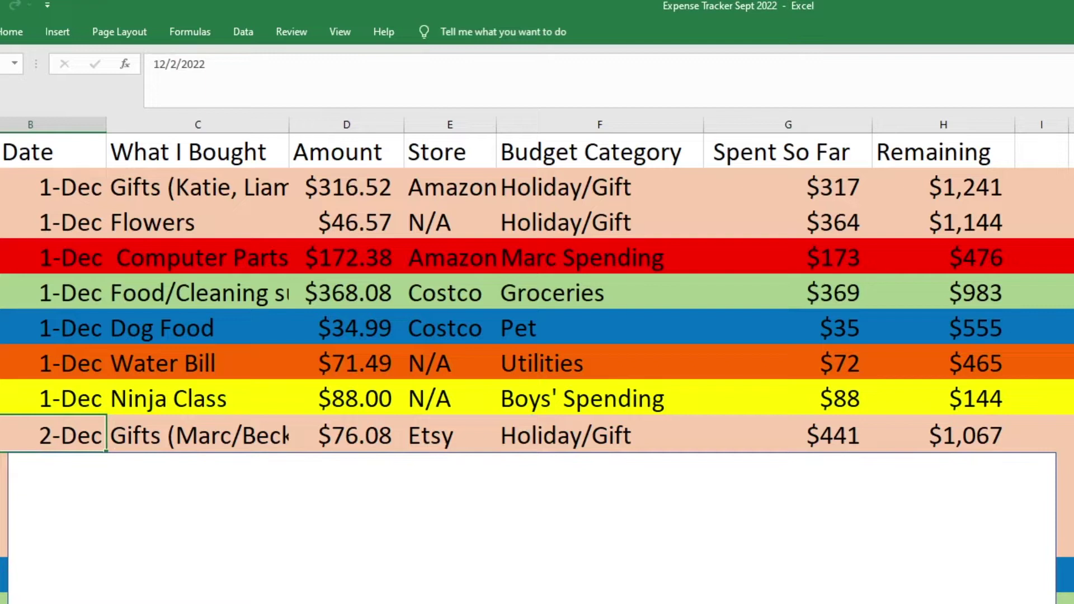
left_click(197, 435)
left_click(346, 435)
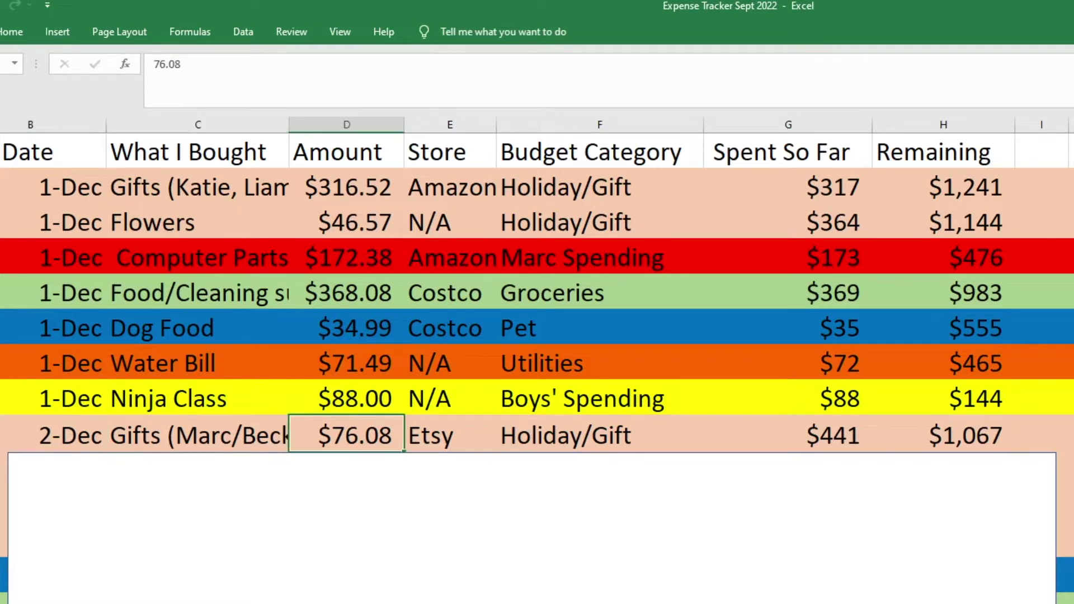
left_click(449, 435)
left_click(600, 435)
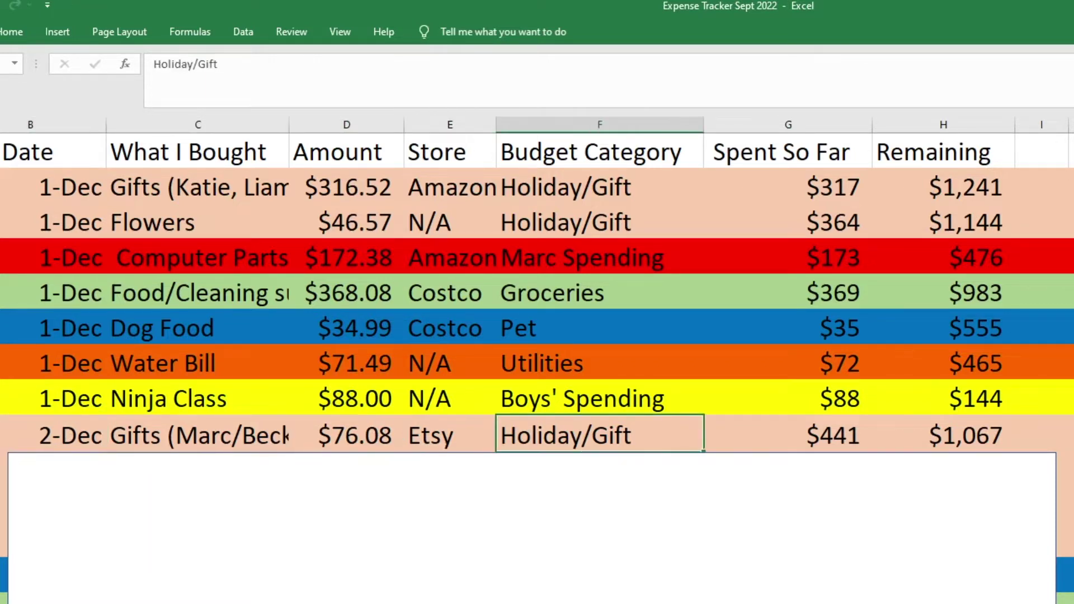
left_click(787, 436)
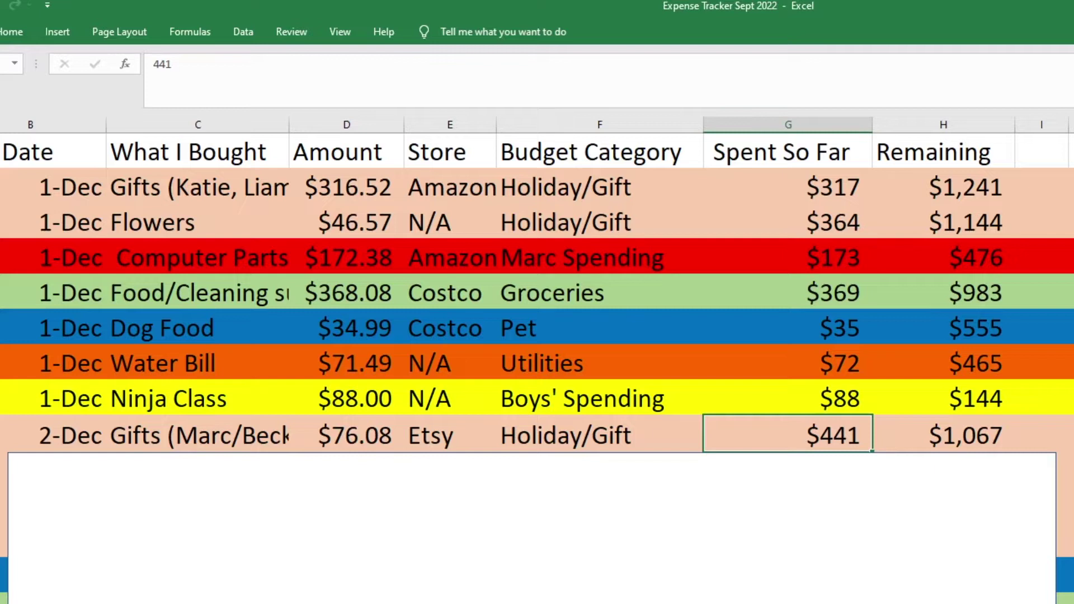
left_click(943, 435)
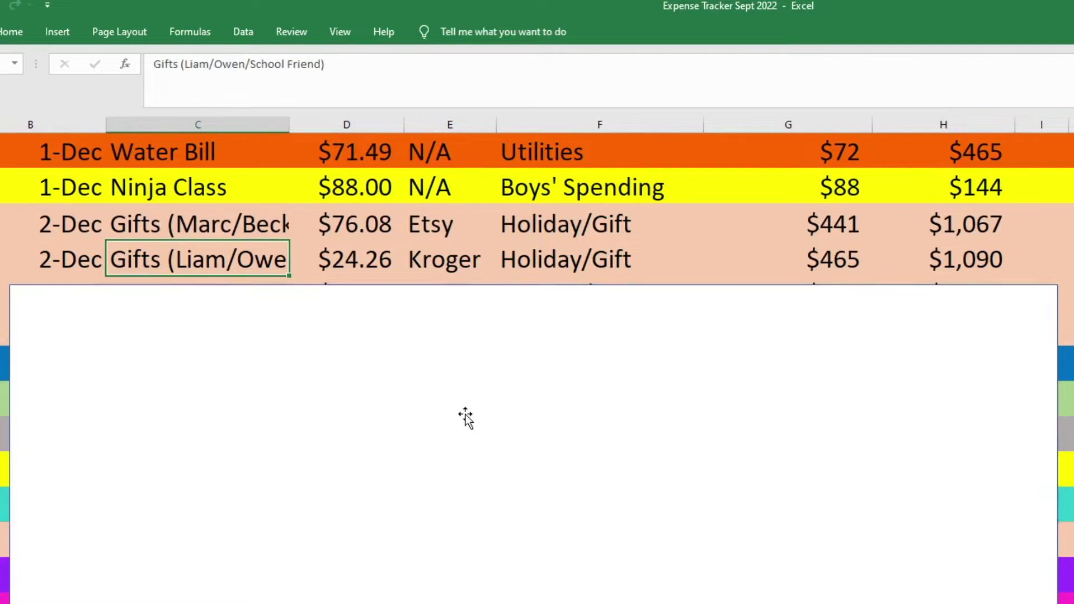
Walk the Kroger gift row ($24.26, $465 spent, $1,090 remaining) and uncover Gifts (Friends)
key("Right")
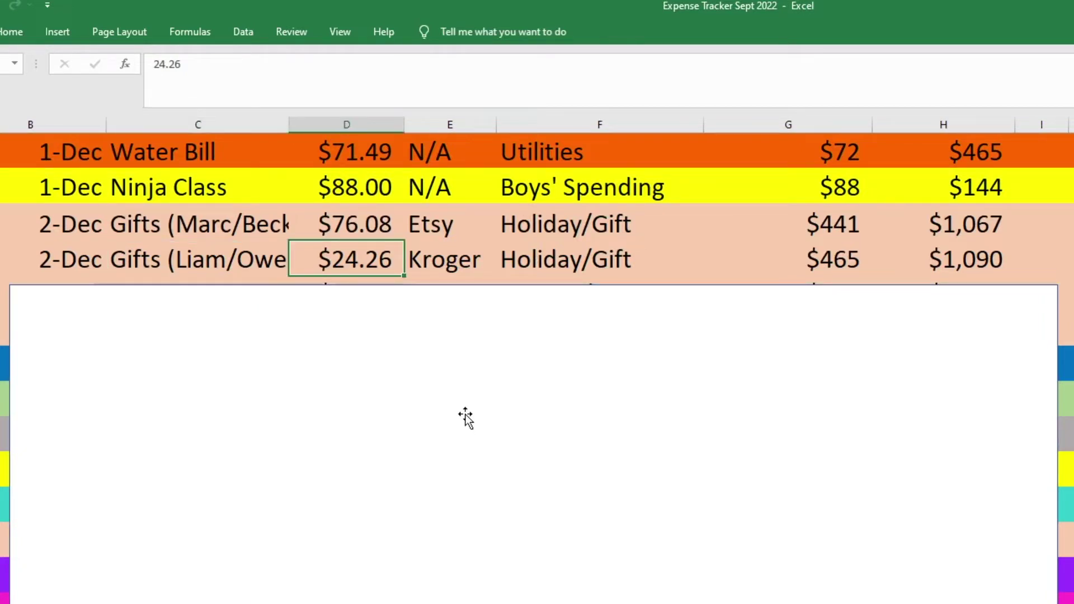
key("Right")
key("Right")
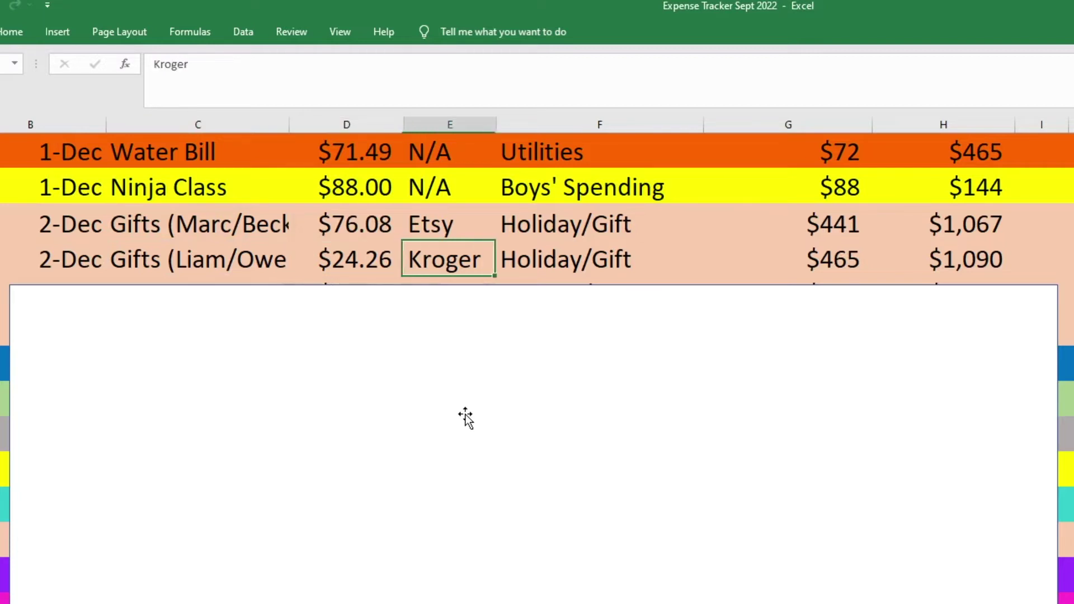
key("Right")
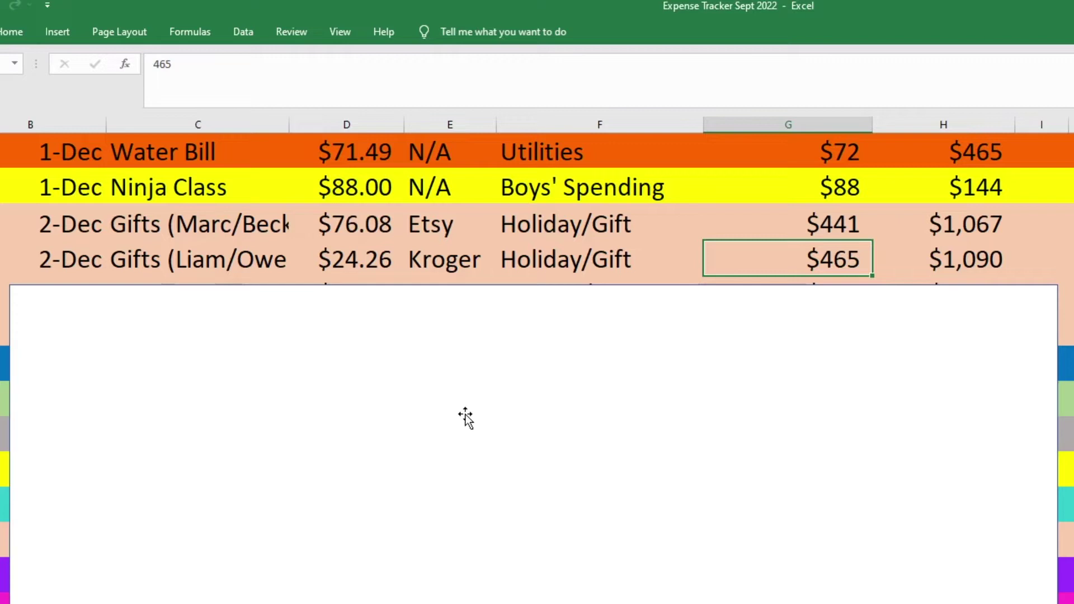
key("Right")
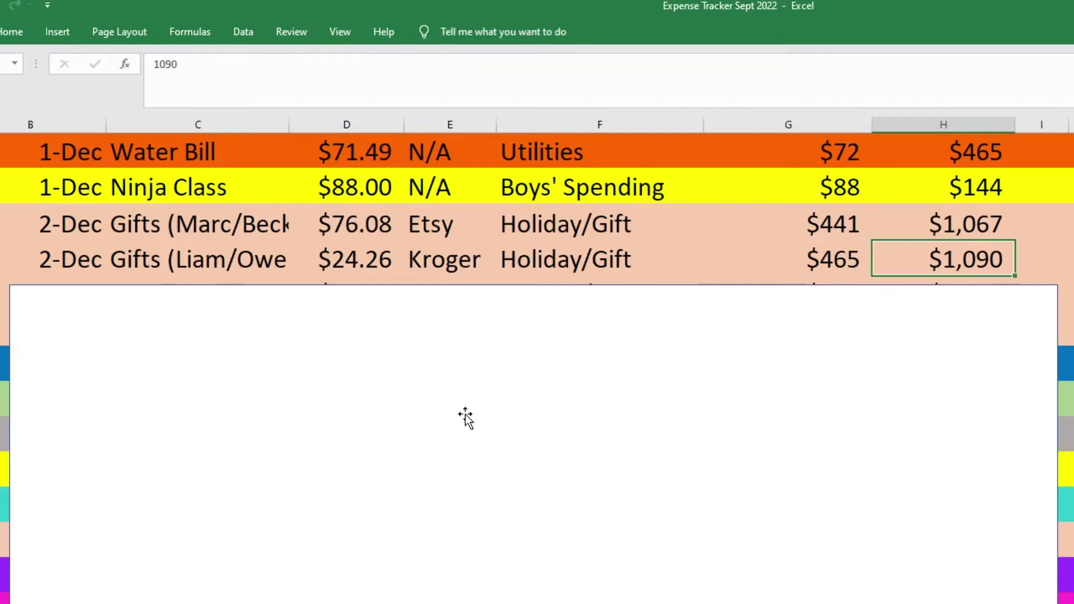
left_click_drag(465, 416, 465, 445)
Review the Gifts (Friends) row: $28.77 at B&Bworks, Holiday/Gift, $1,014 remaining
left_click(203, 293)
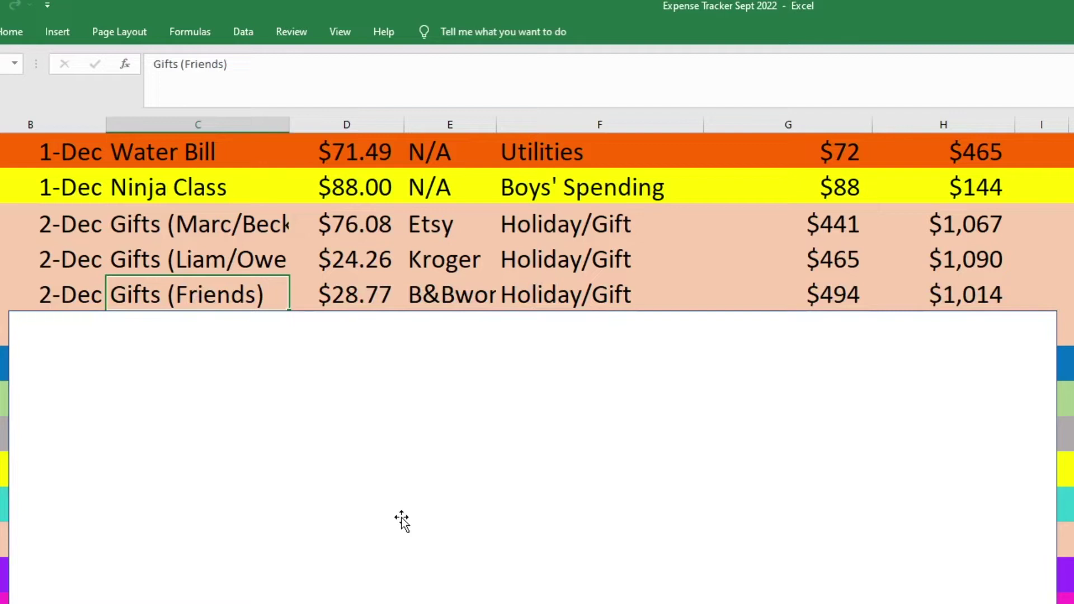
key("Right")
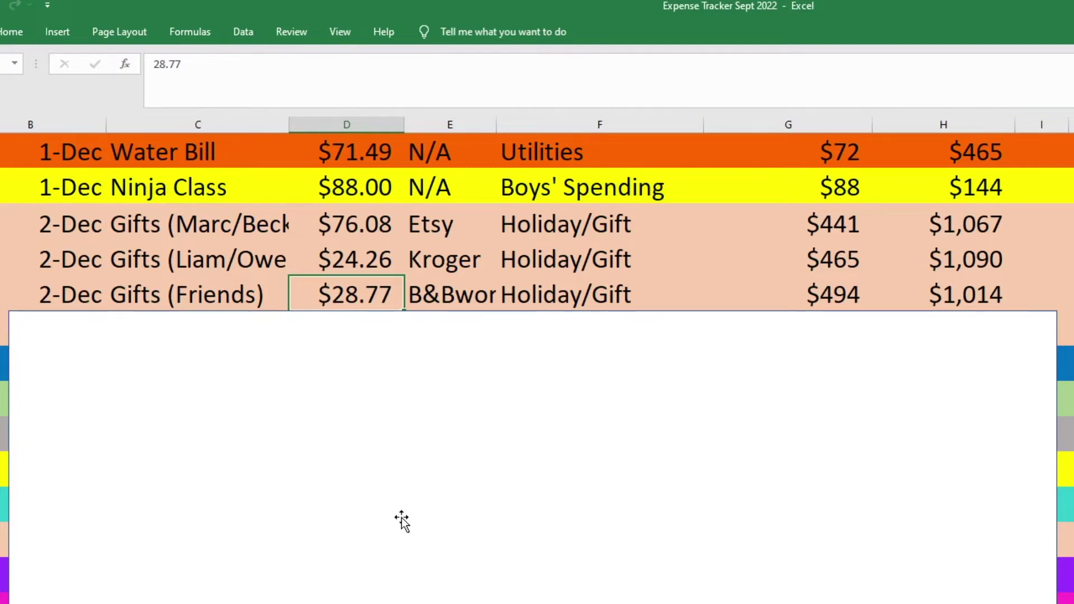
key("Right")
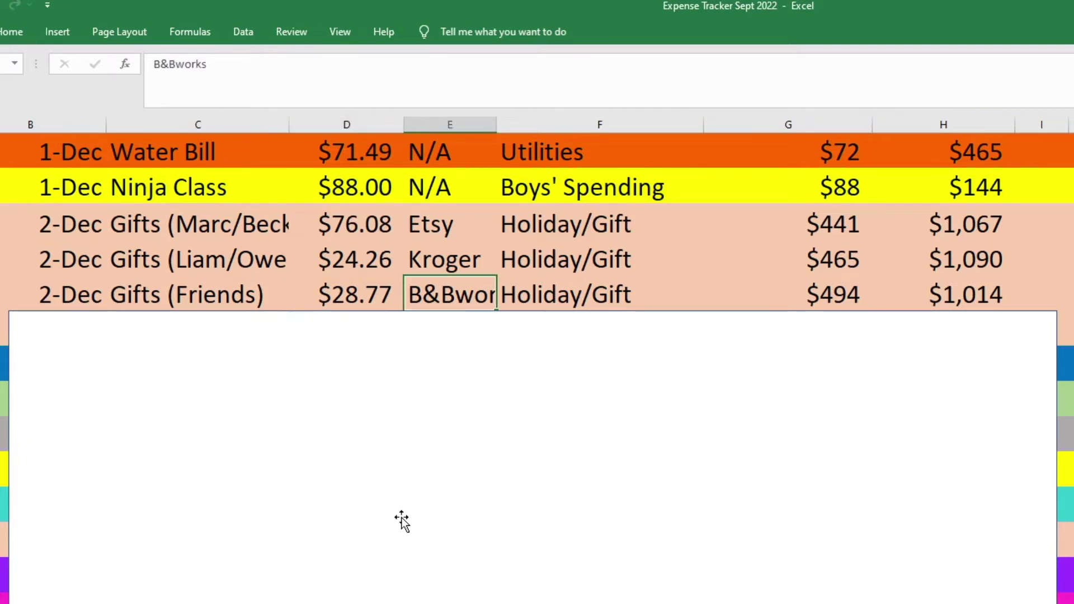
key("Right")
key("Right")
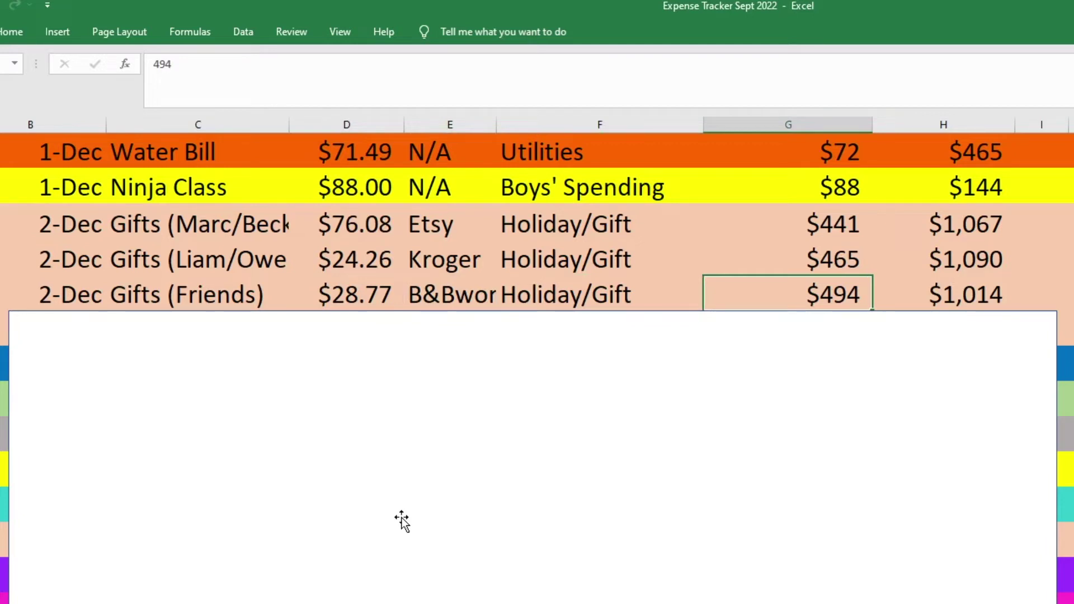
key("Right")
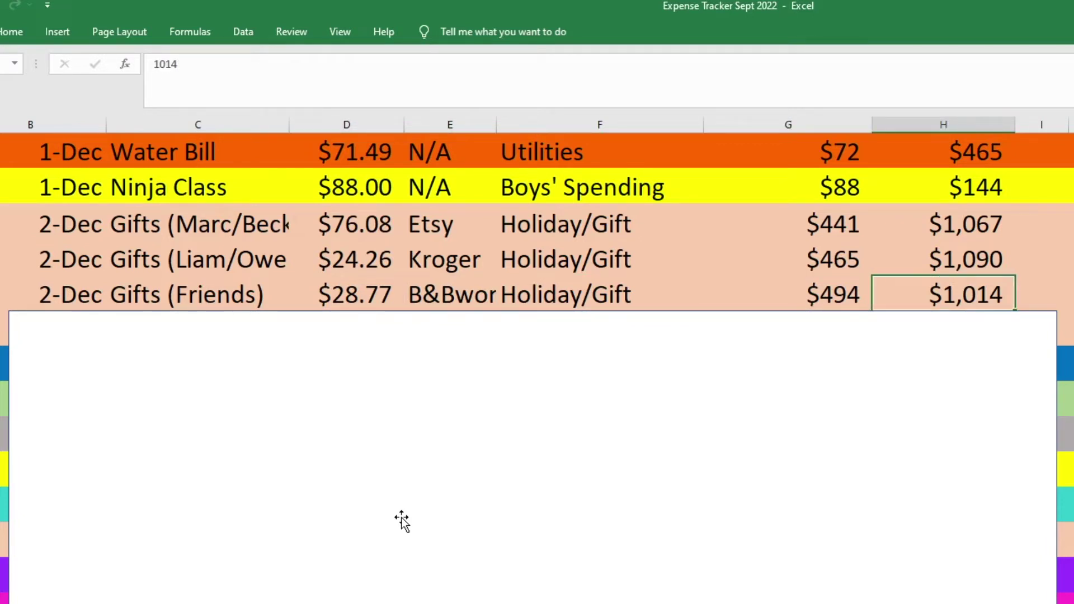
Uncover the $83.97 Amazon Holiday/Gift row leaving $930, then the Cat Food row
left_click_drag(400, 484, 402, 520)
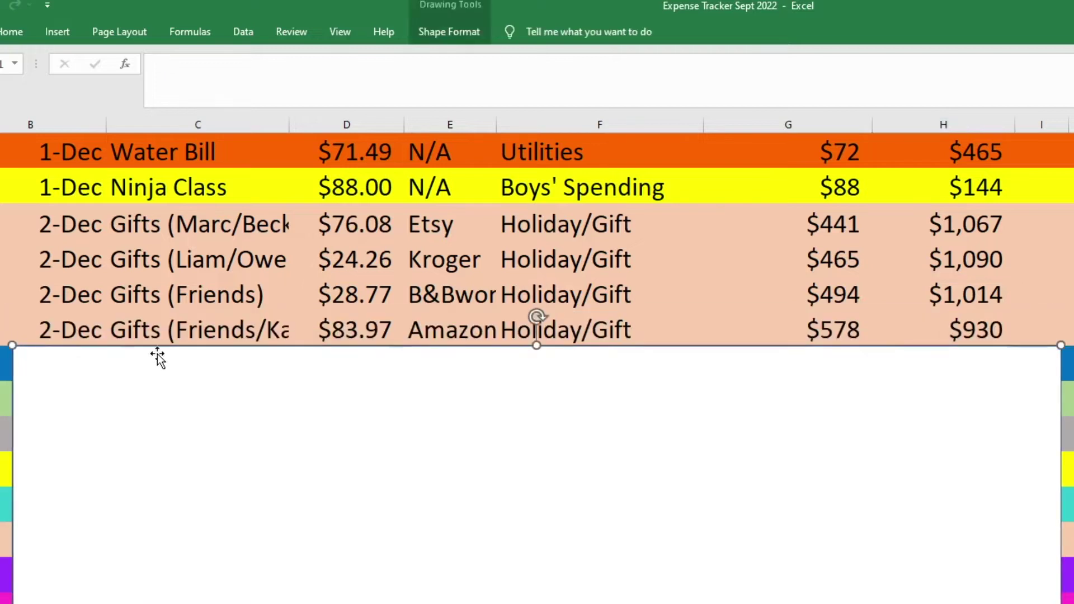
left_click(170, 333)
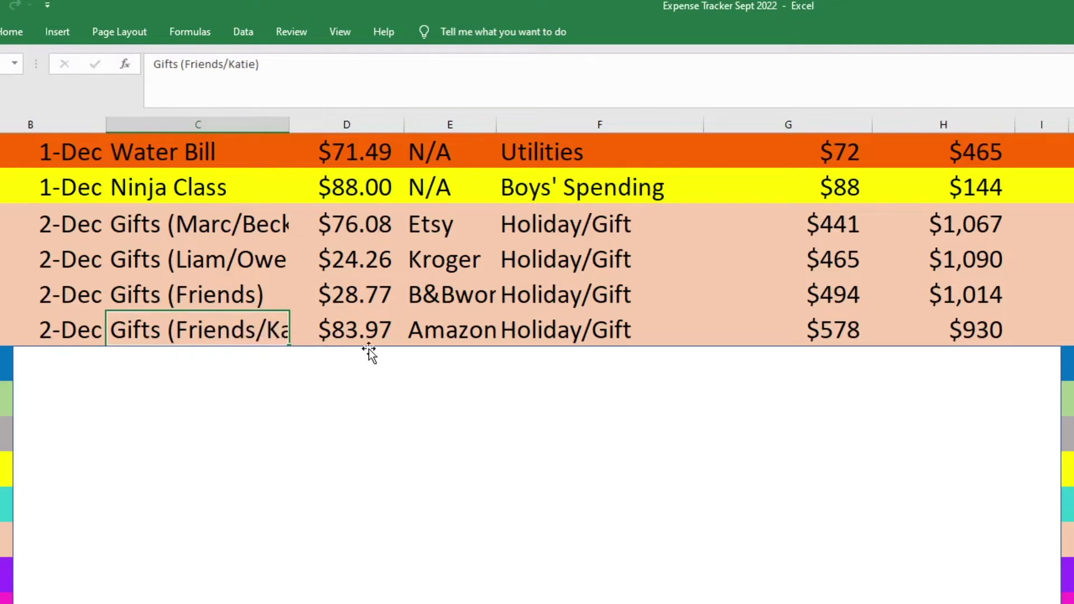
key("Right")
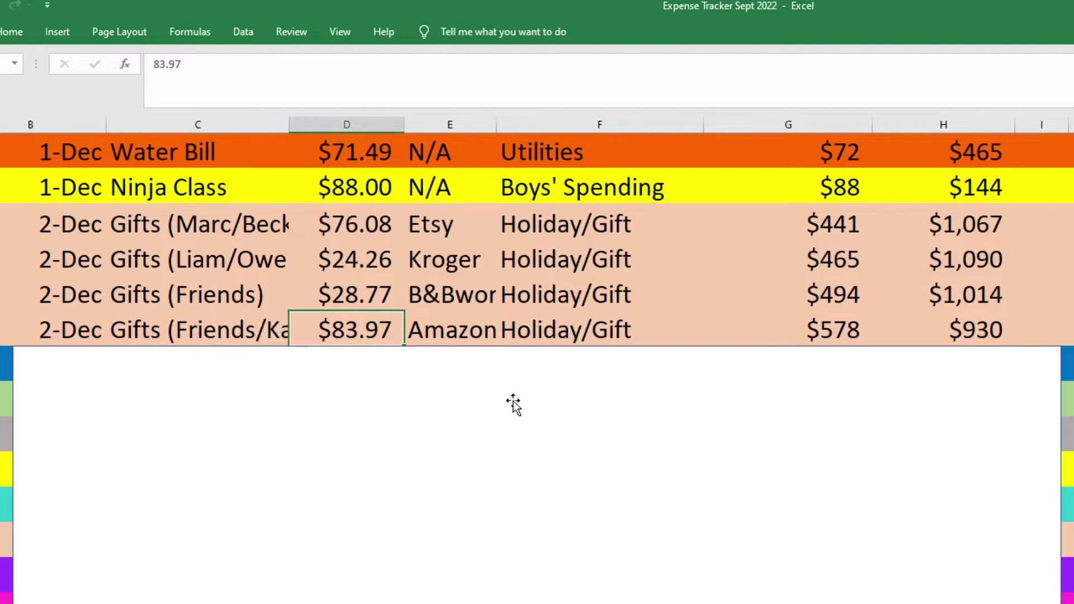
key("Right")
key("Right")
key("Right")
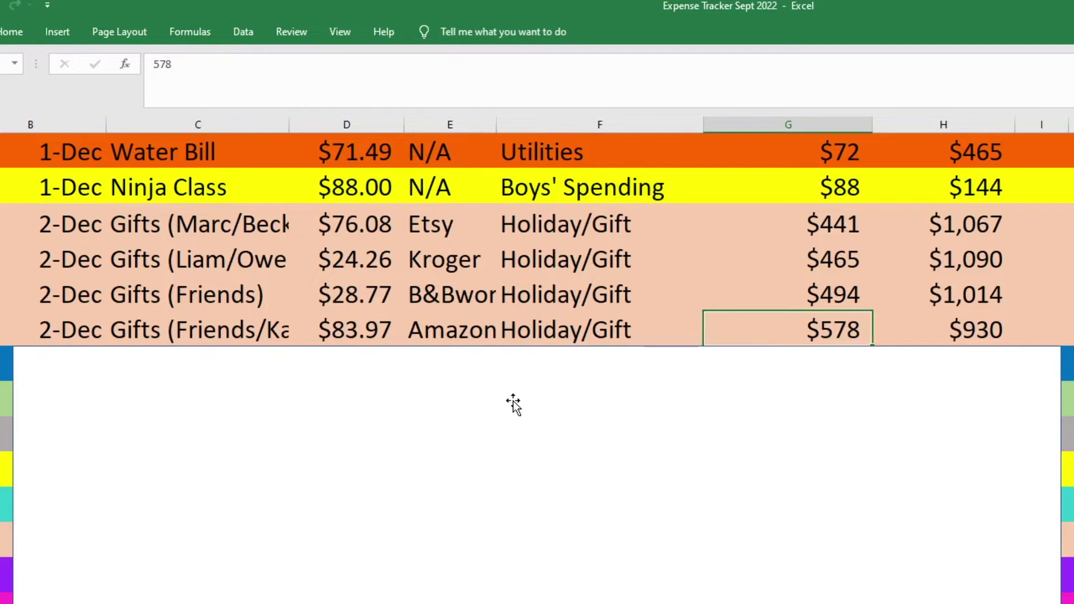
key("Right")
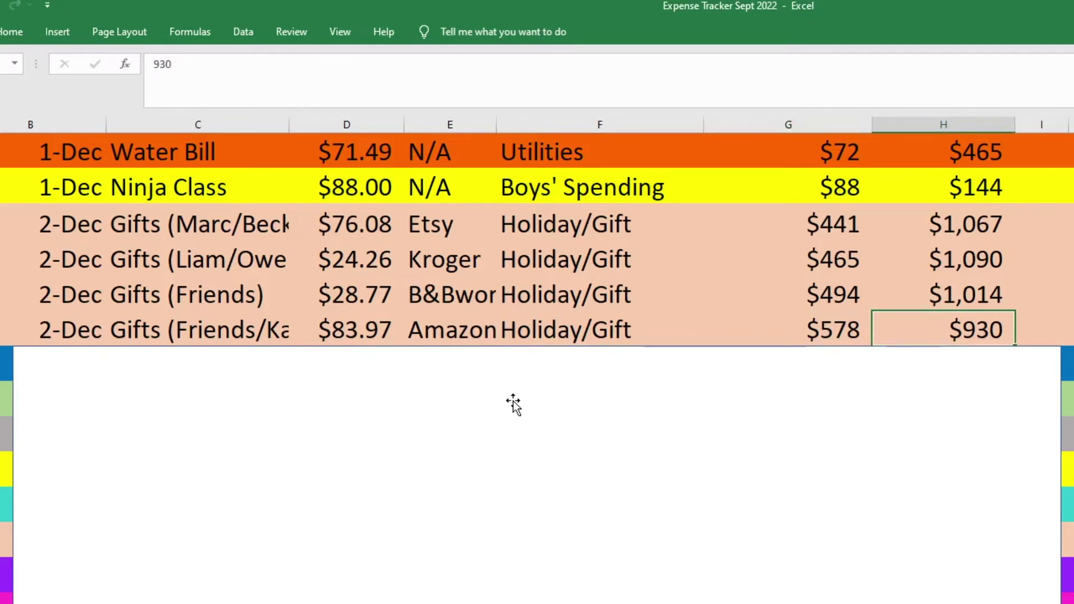
left_click(174, 361)
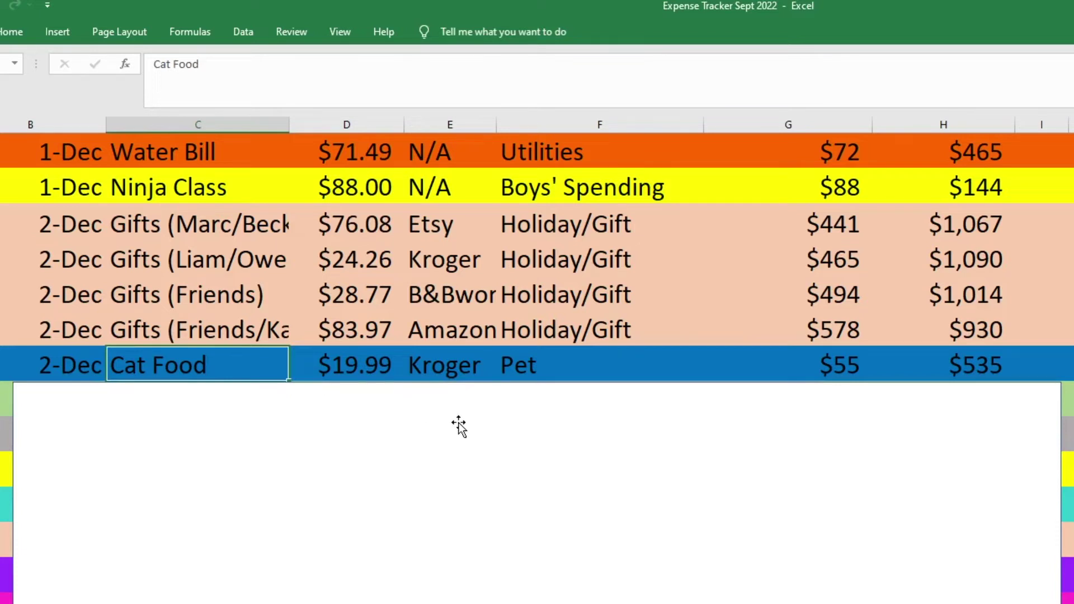
Walk the Cat Food row: $19.99 Pet, $55 spent, $535 remaining
key("Right")
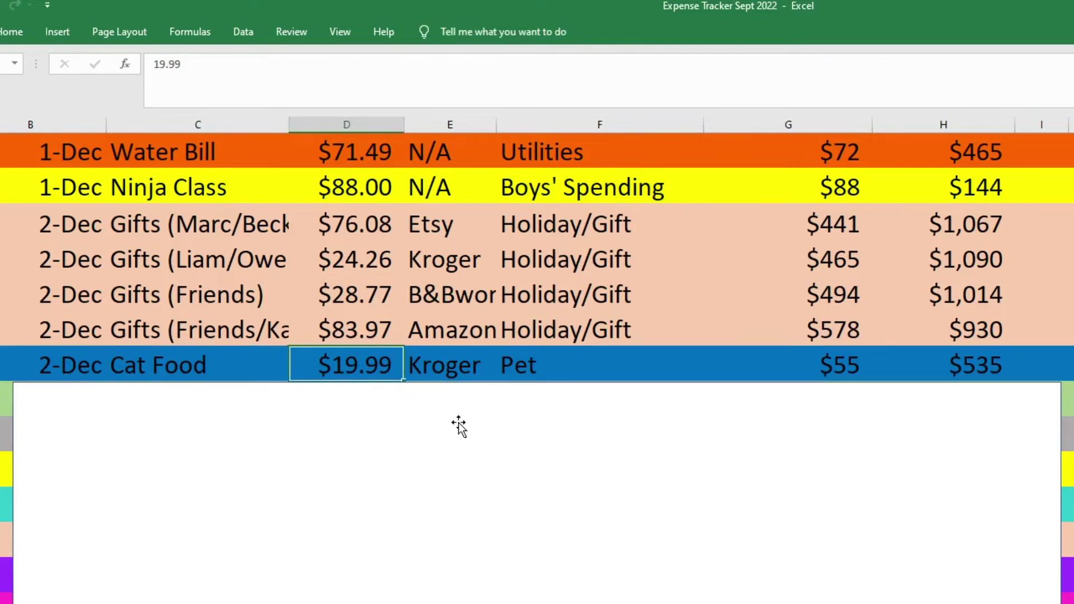
key("Right")
key("Right")
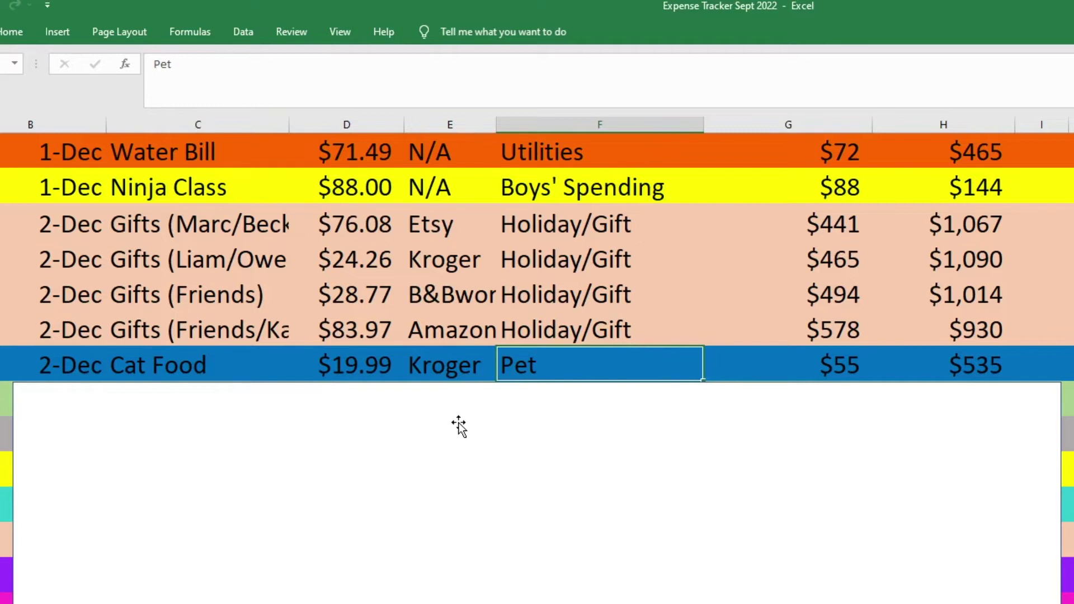
key("Right")
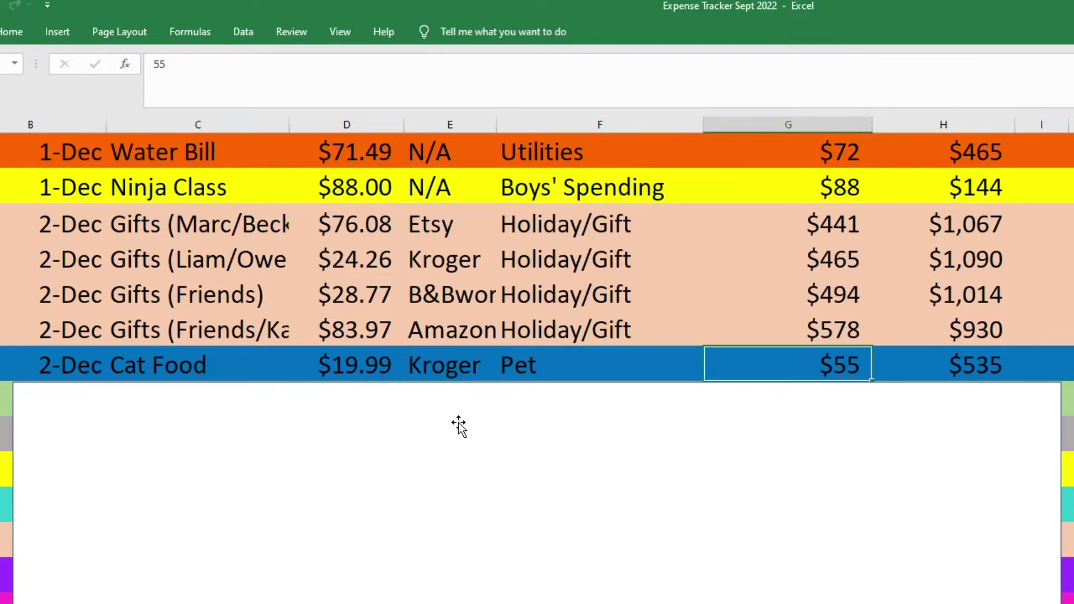
key("Right")
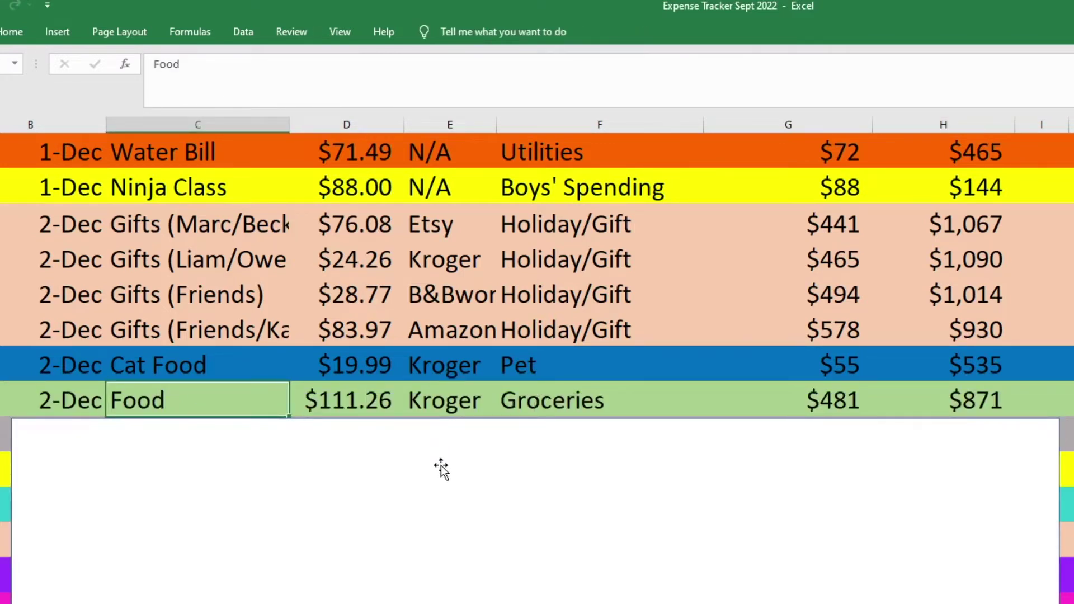
Walk the Food row: $111.26 at Kroger, Groceries, $871 remaining
key("Right")
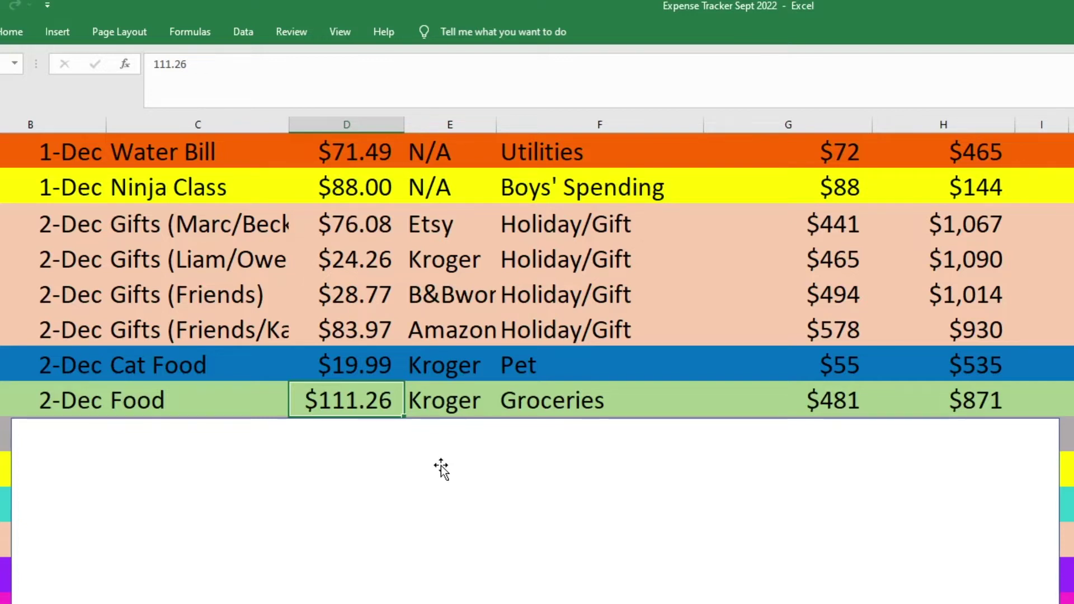
key("Right")
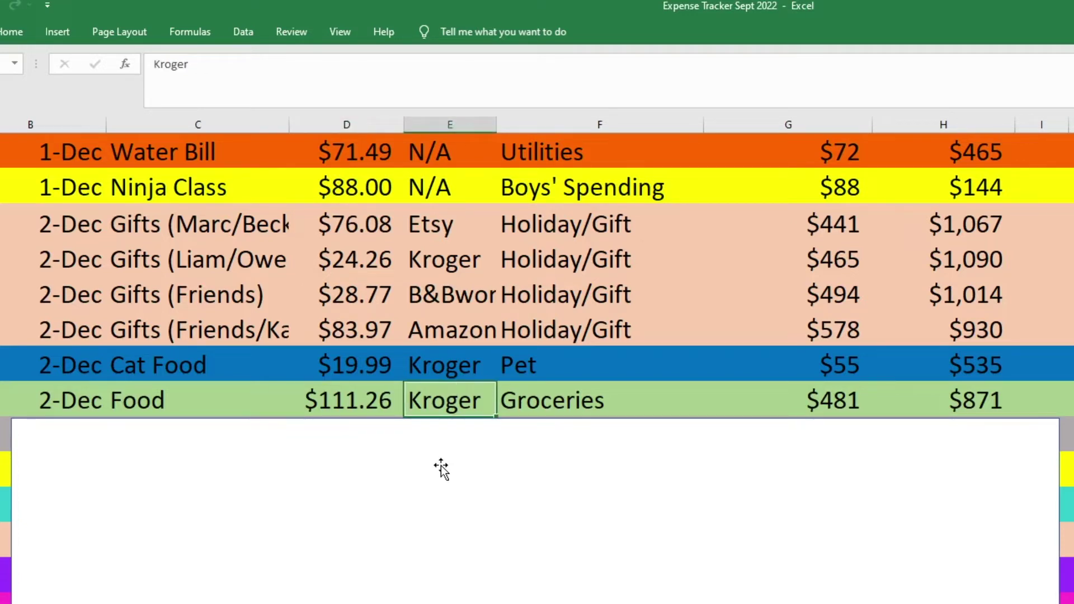
key("Right")
key("Right")
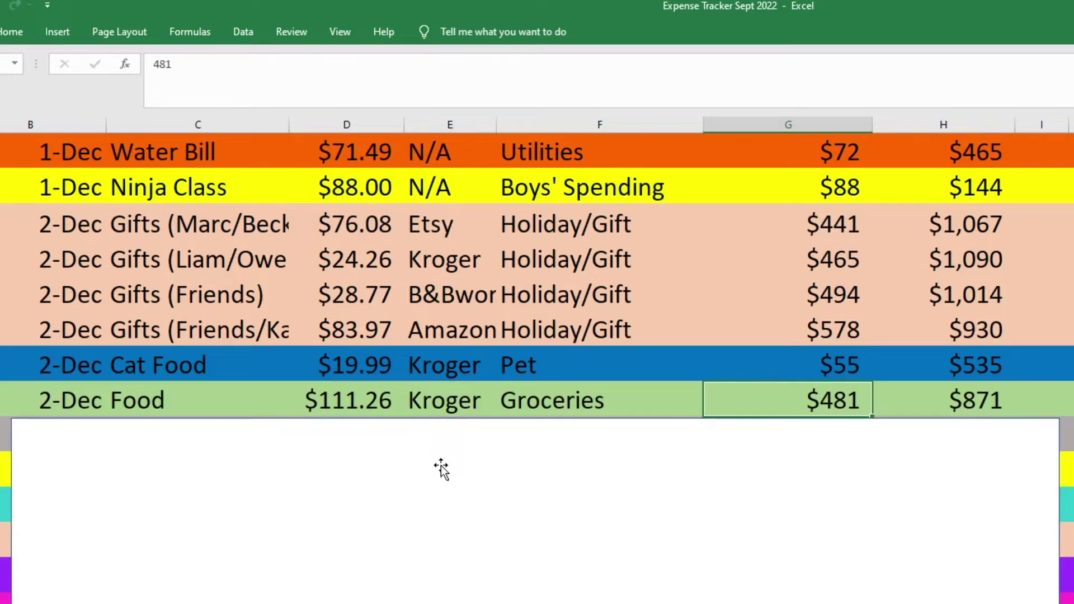
key("Right")
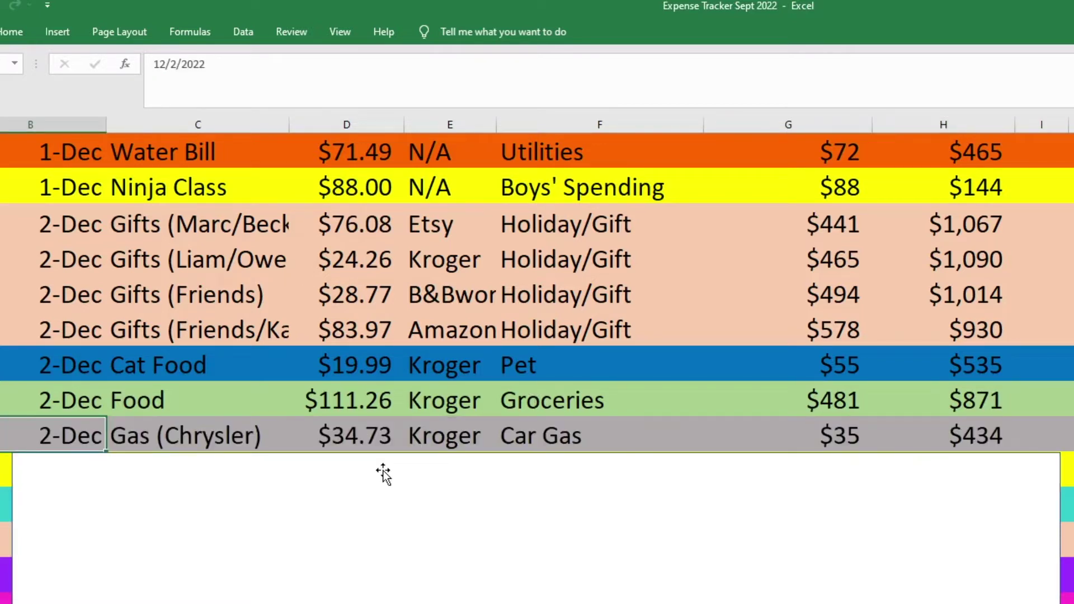
Walk the Gas (Chrysler) row: $34.73 Car Gas, $35 spent, $434 remaining
key("Right")
key("Right")
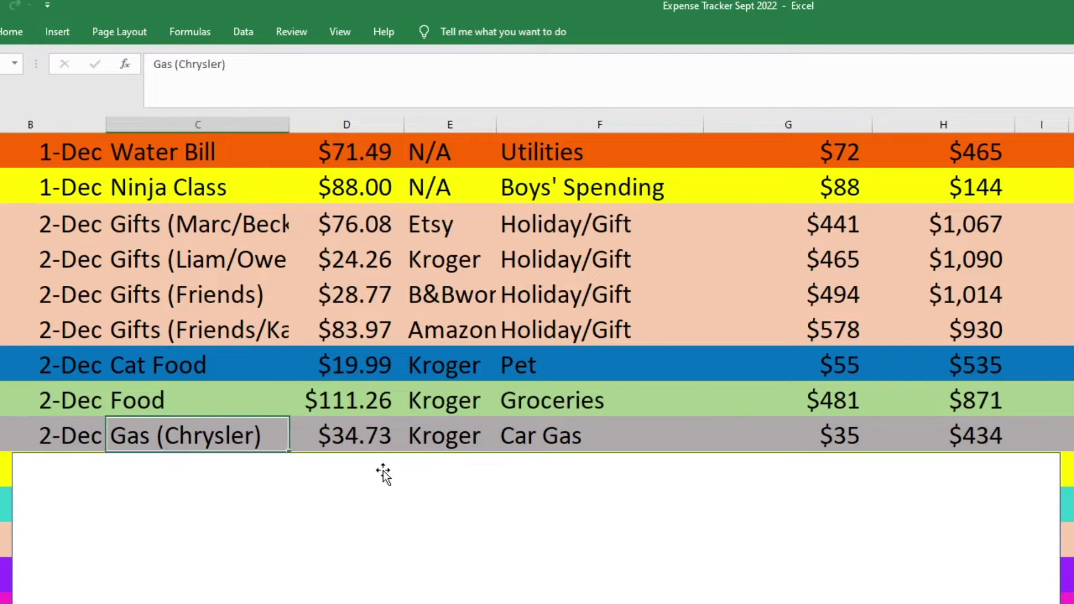
key("Right")
key("Right")
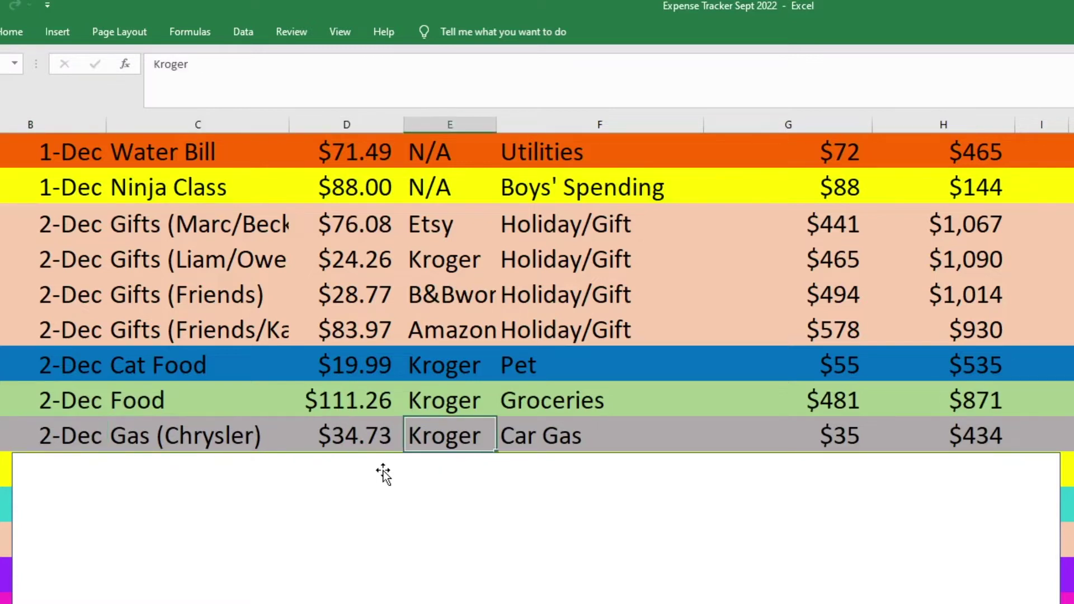
key("Right")
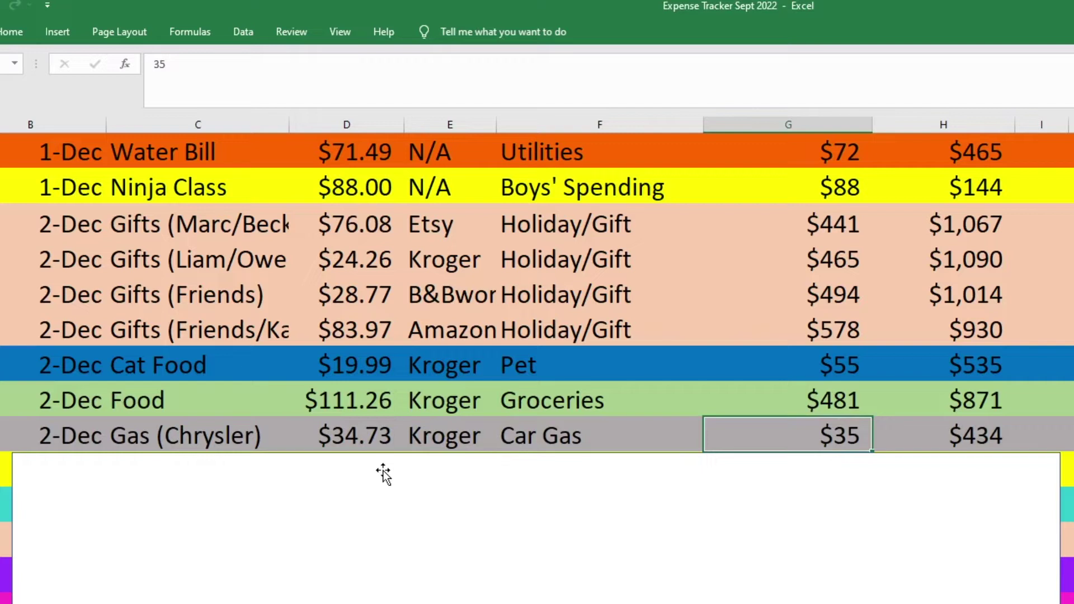
key("Right")
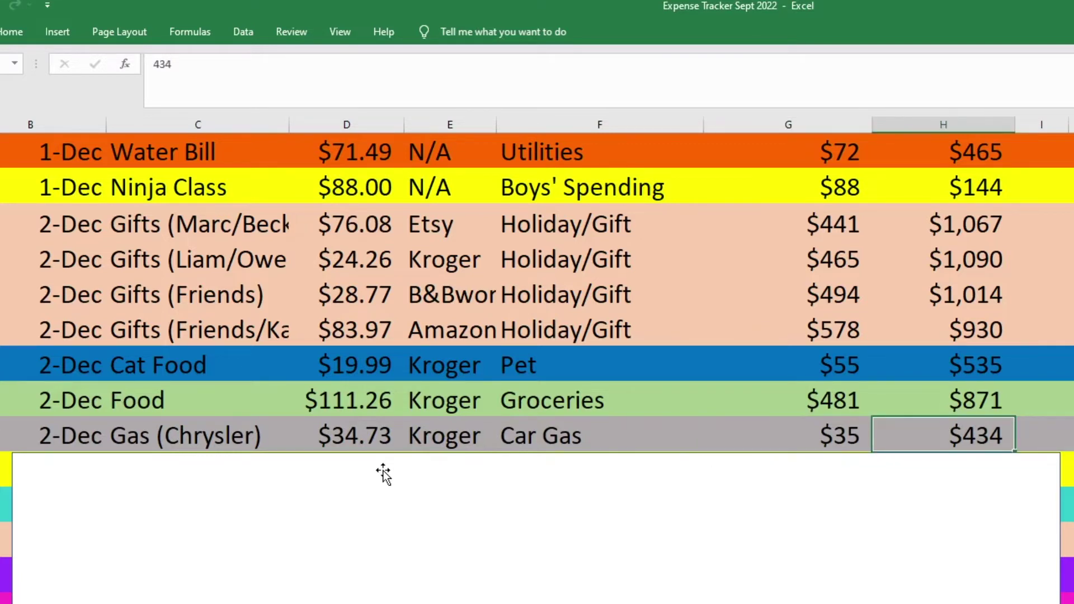
Review the Labels row: $10.00 Boys' Spending, $98 spent, $134 remaining
scroll(386, 470, "down", 3)
left_click(280, 160)
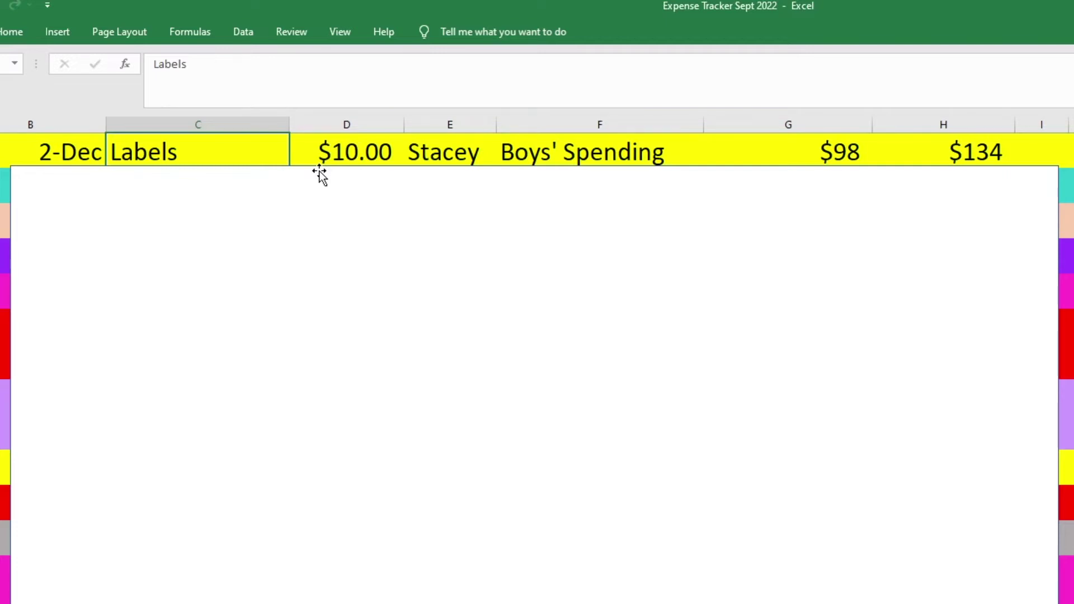
key("Tab")
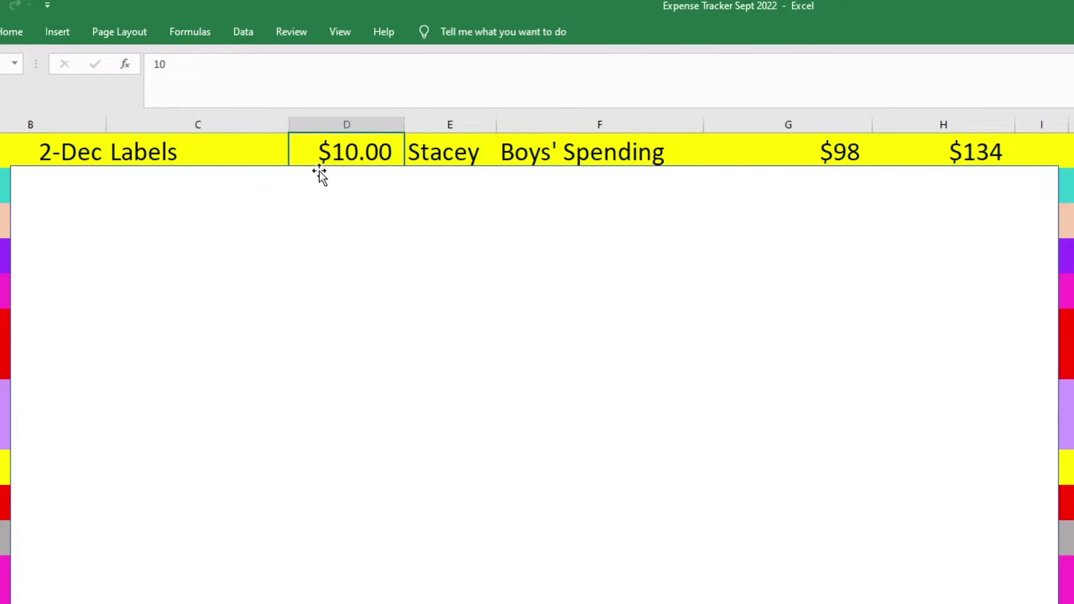
key("Tab")
key("Tab")
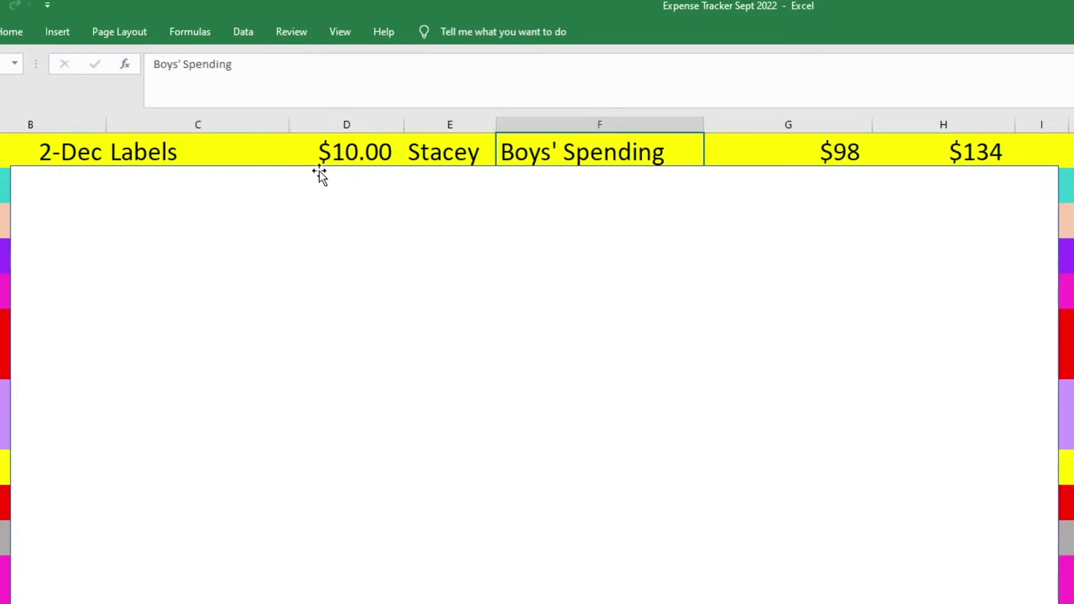
key("Tab")
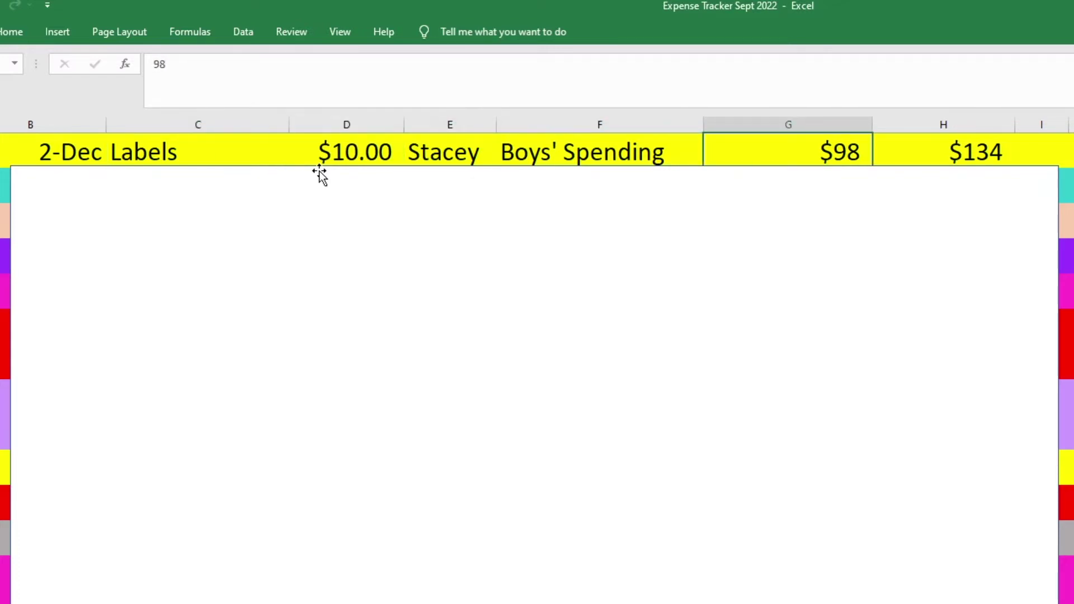
key("Tab")
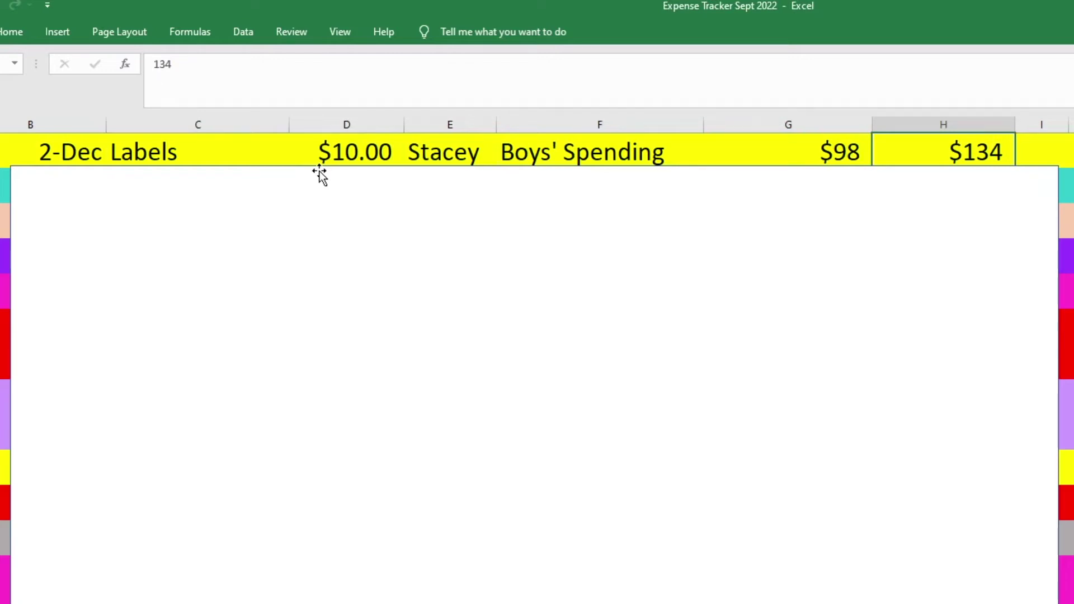
Uncover the 2-Dec Dinner row ($45.49 Eating Out, $46 spent, $231 left), then the 3-Dec row
key("Return")
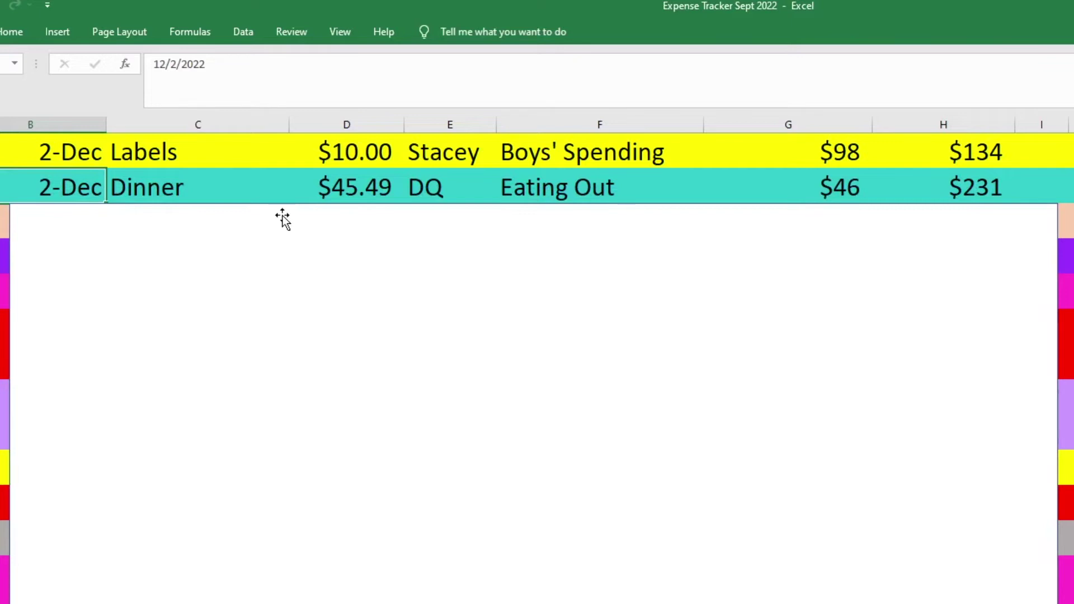
key("Tab")
key("Tab")
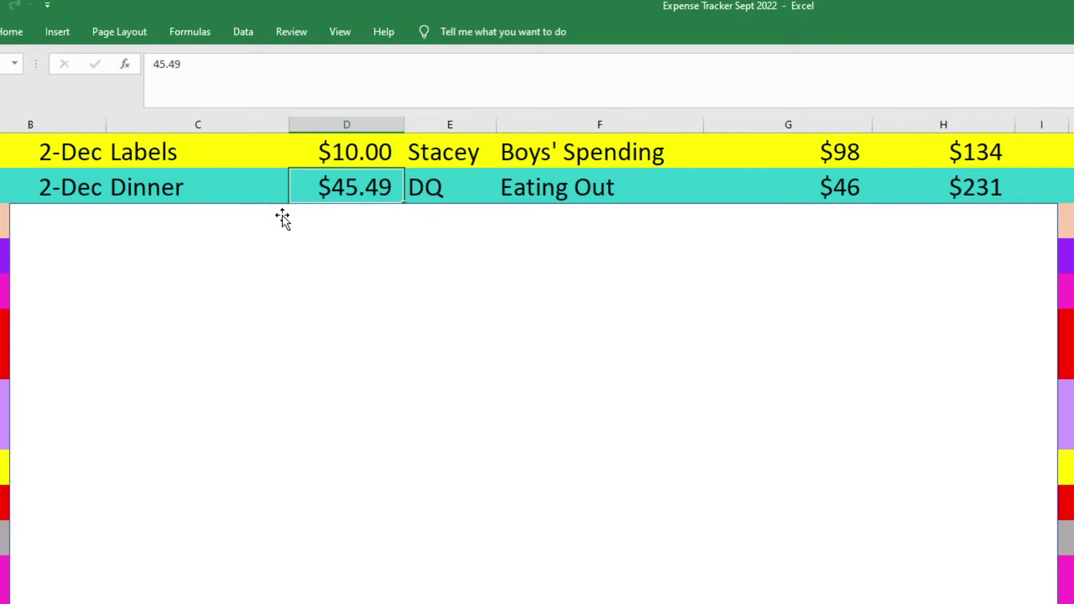
key("Right")
key("Right")
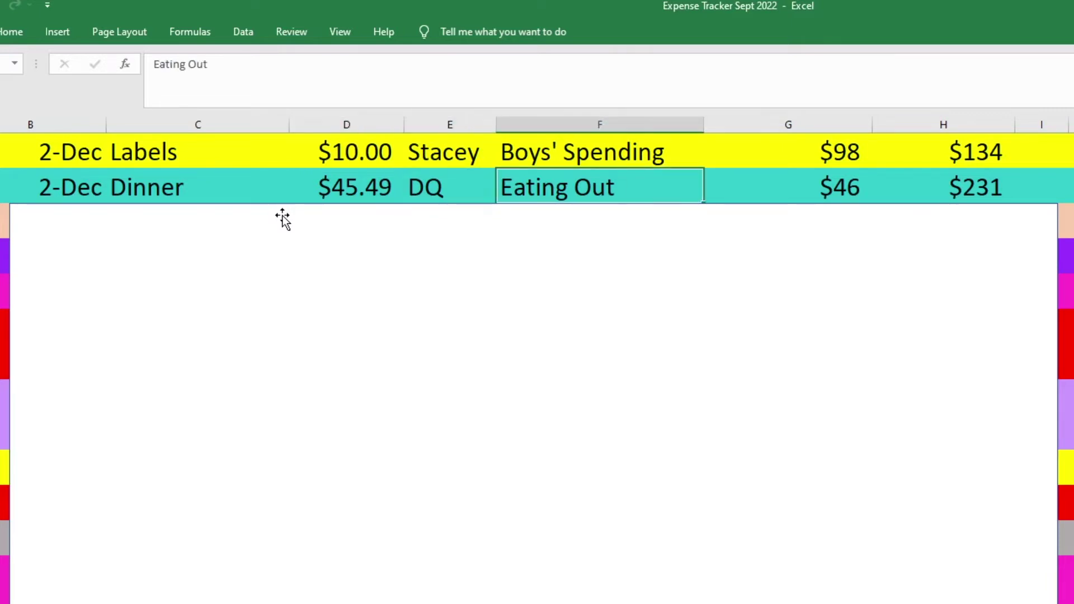
key("Right")
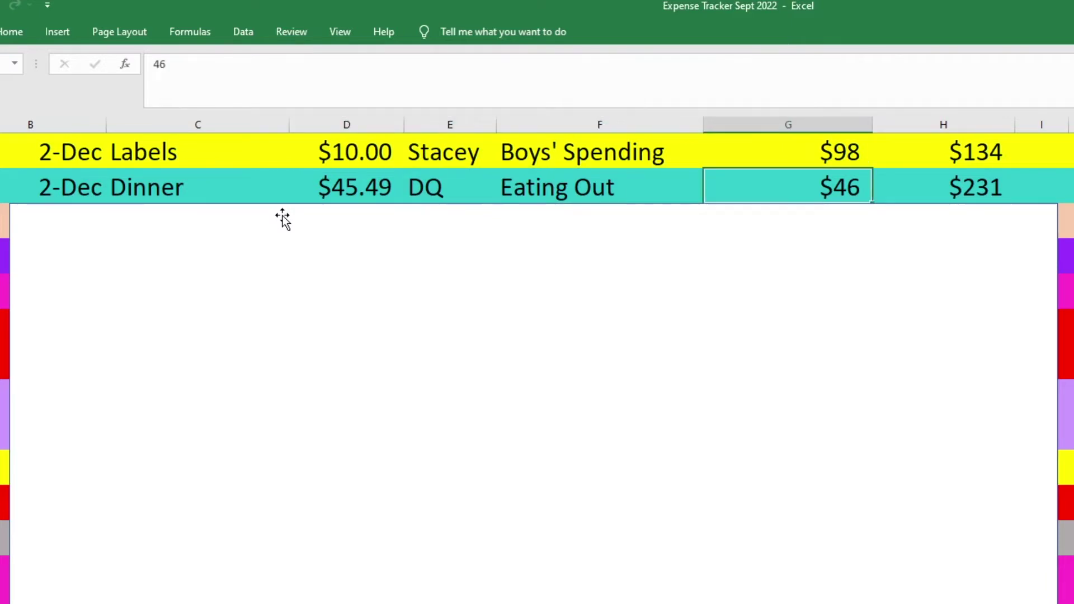
key("Right")
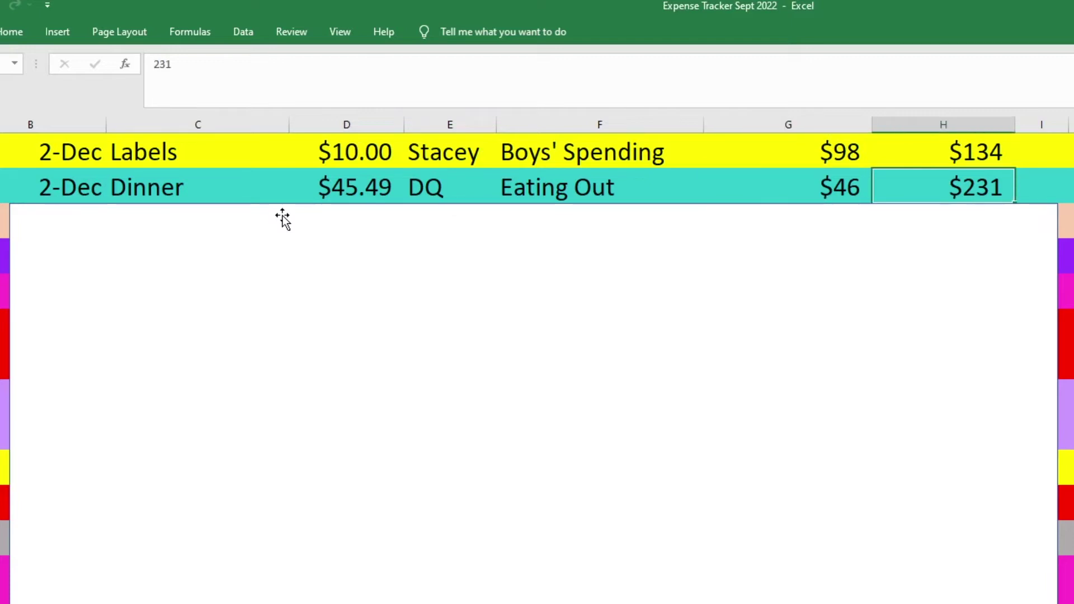
key("Down")
key("ctrl+Left")
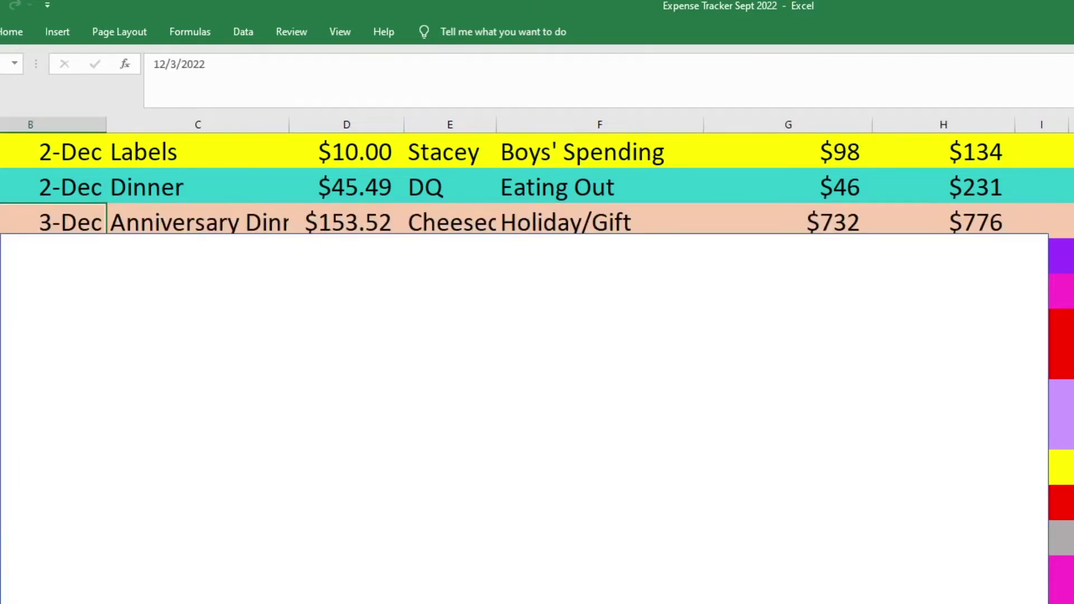
Walk the Anniversary Dinner row ($153.52, Holiday/Gift, $732 spent, $776 left), then reveal the Candle row
left_click(196, 228)
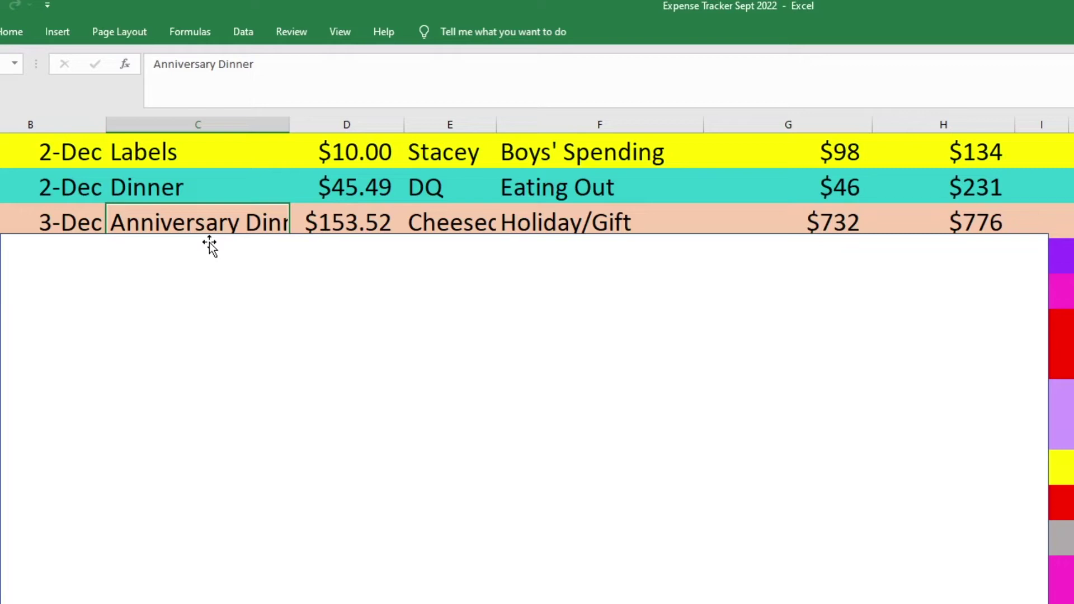
key("Tab")
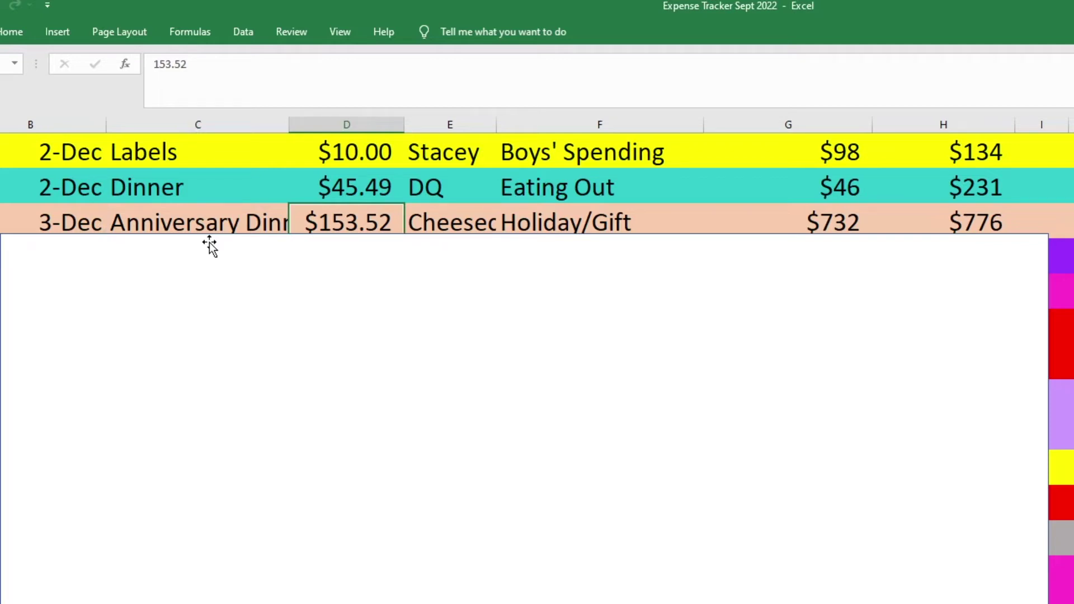
key("Tab")
key("Tab")
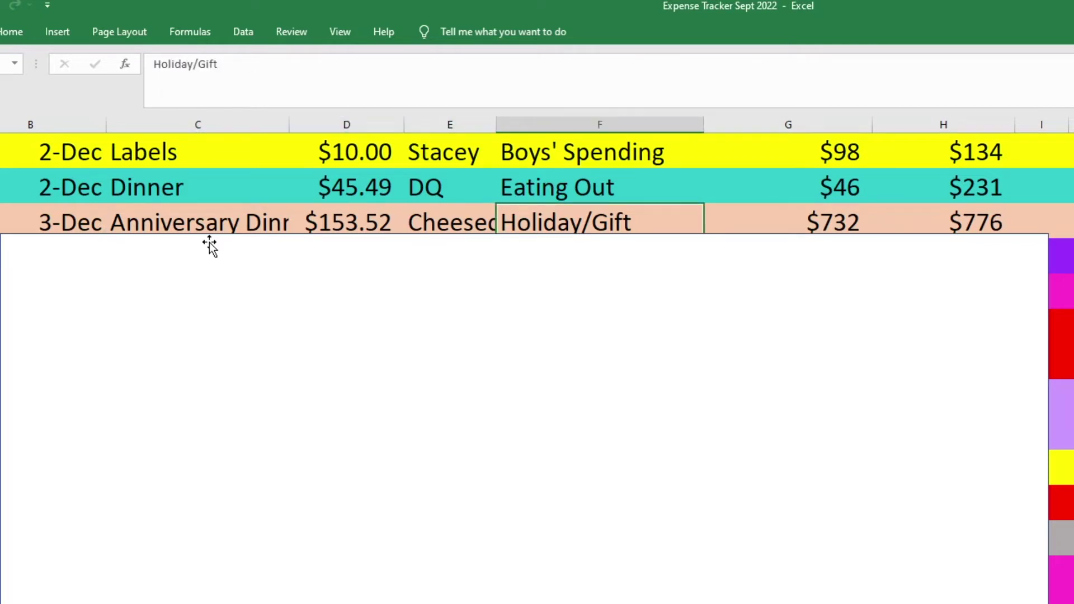
key("Tab")
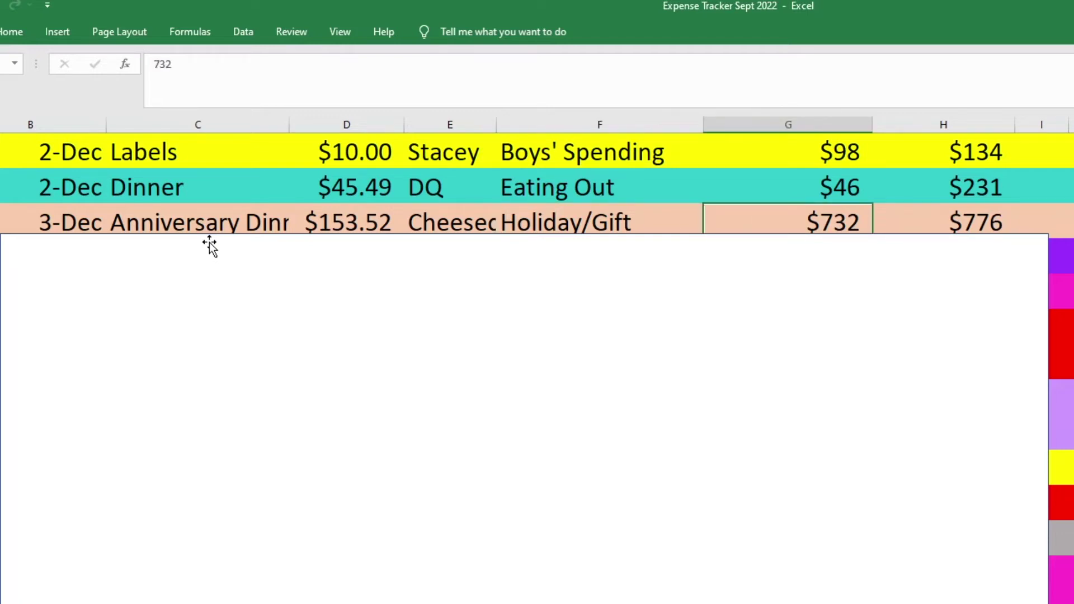
key("Tab")
key("Return")
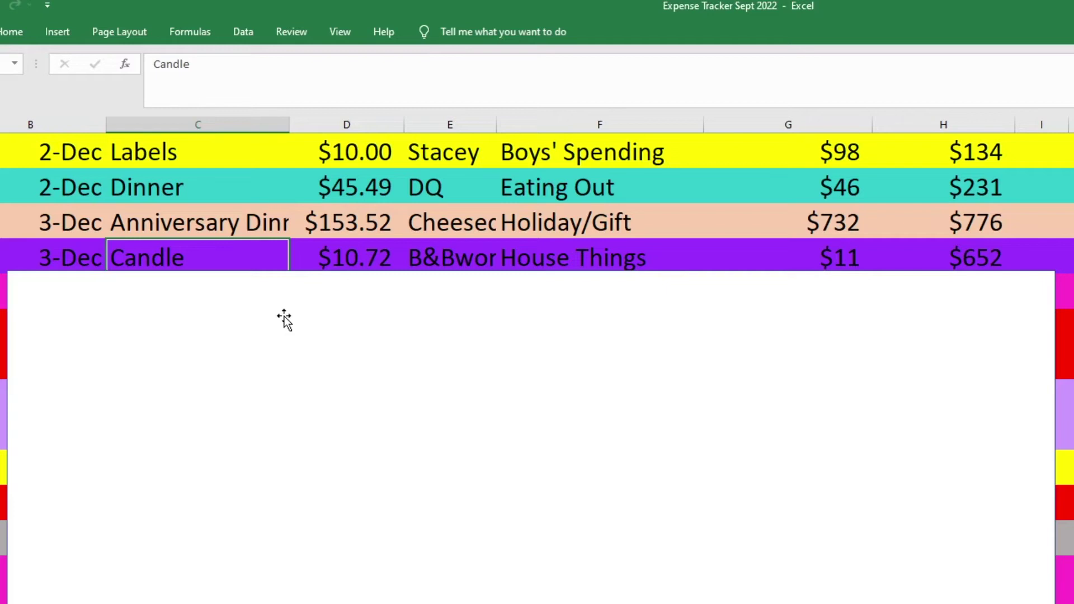
Walk the Candle row ($10.72 House Things, $11 spent, $652 left), then reveal 4-Dec A1 Photos
key("Right")
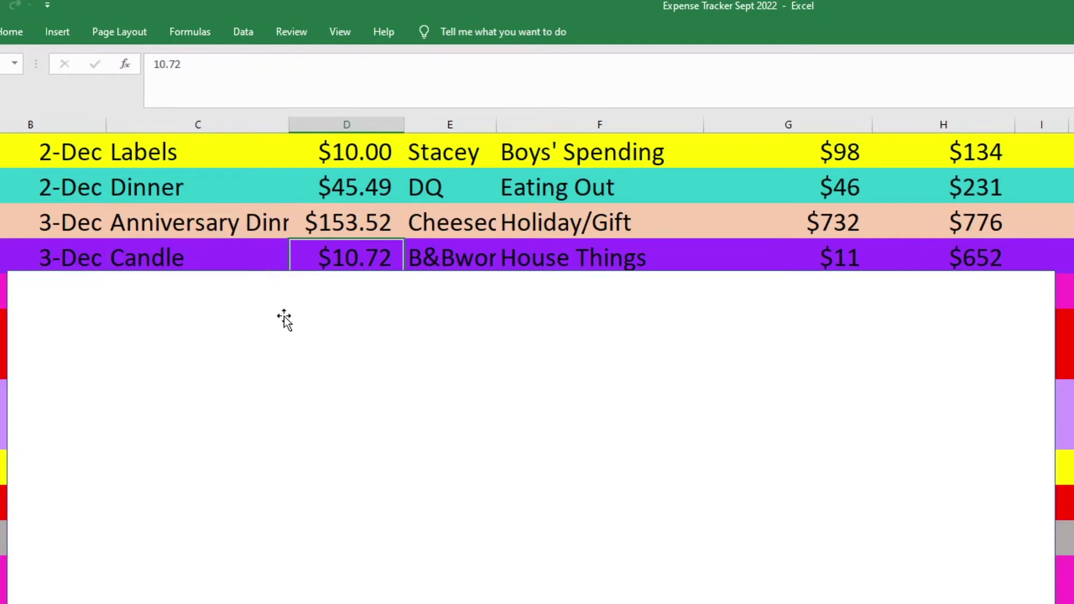
key("Right")
key("Right")
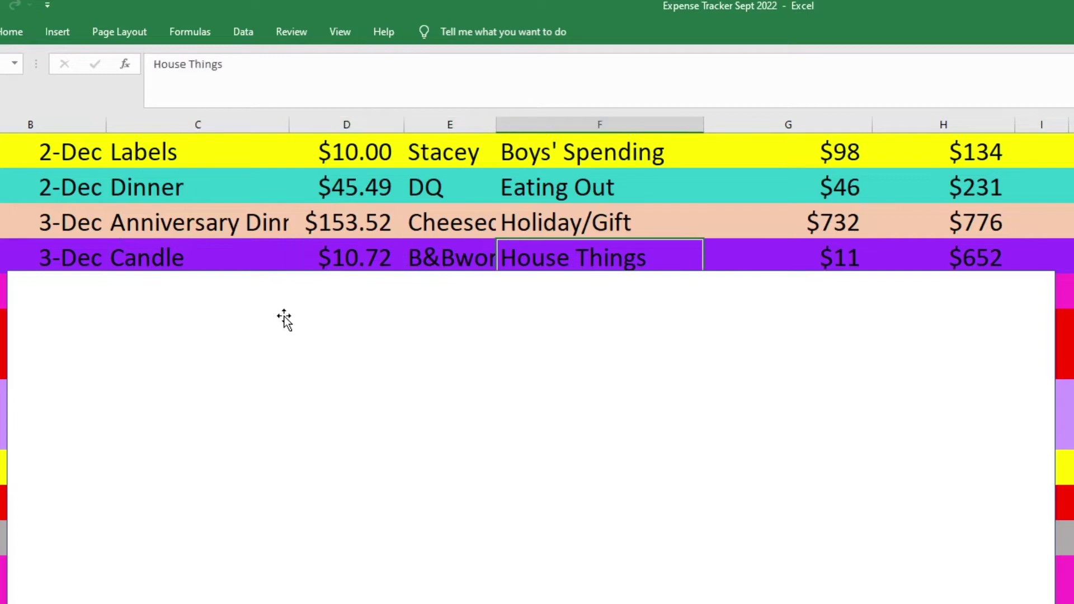
key("Right")
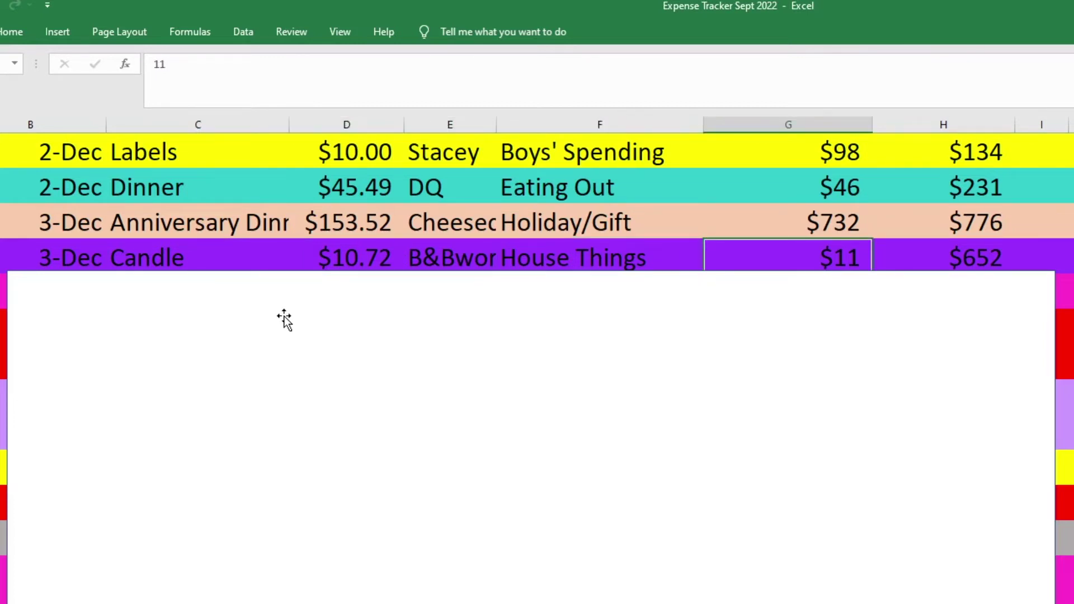
key("Right")
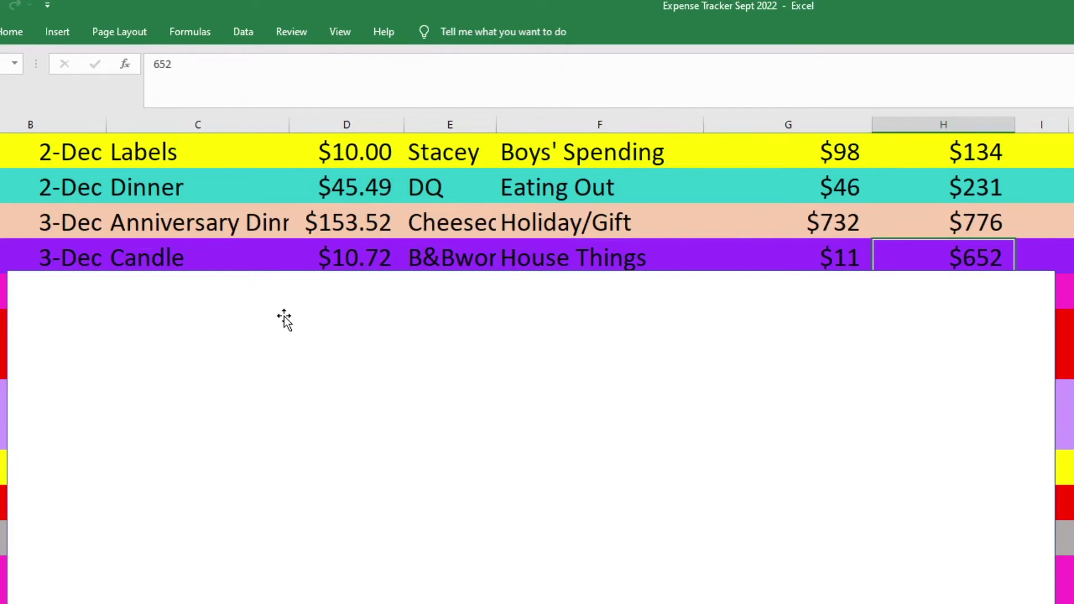
left_click(265, 282)
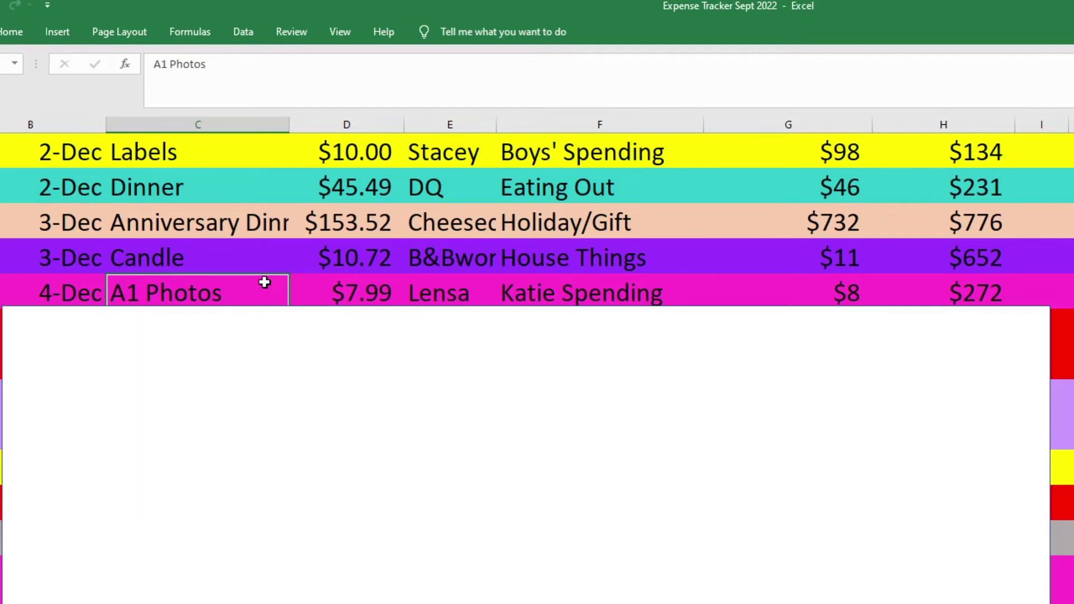
Step across the A1 Photos row to its $7.99 amount and the $8 Katie Spending total
key("Right")
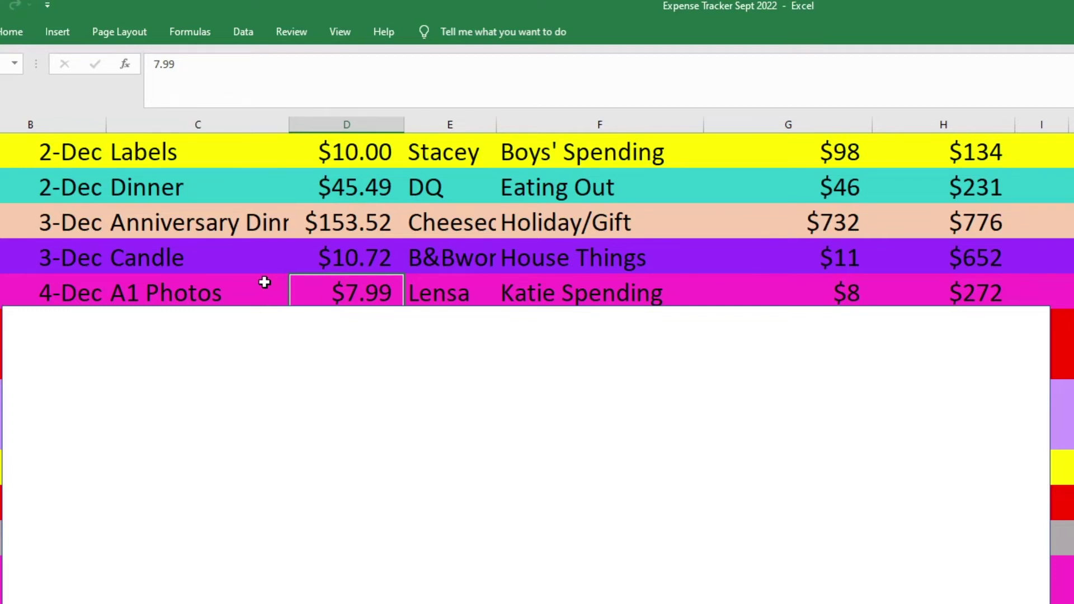
key("Right")
key("Right")
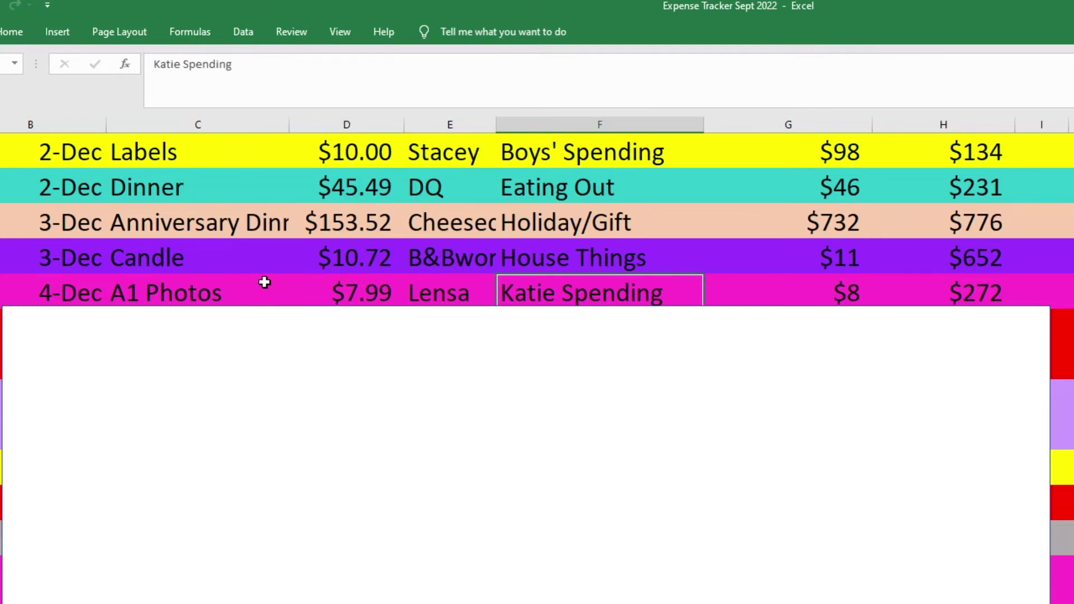
key("Right")
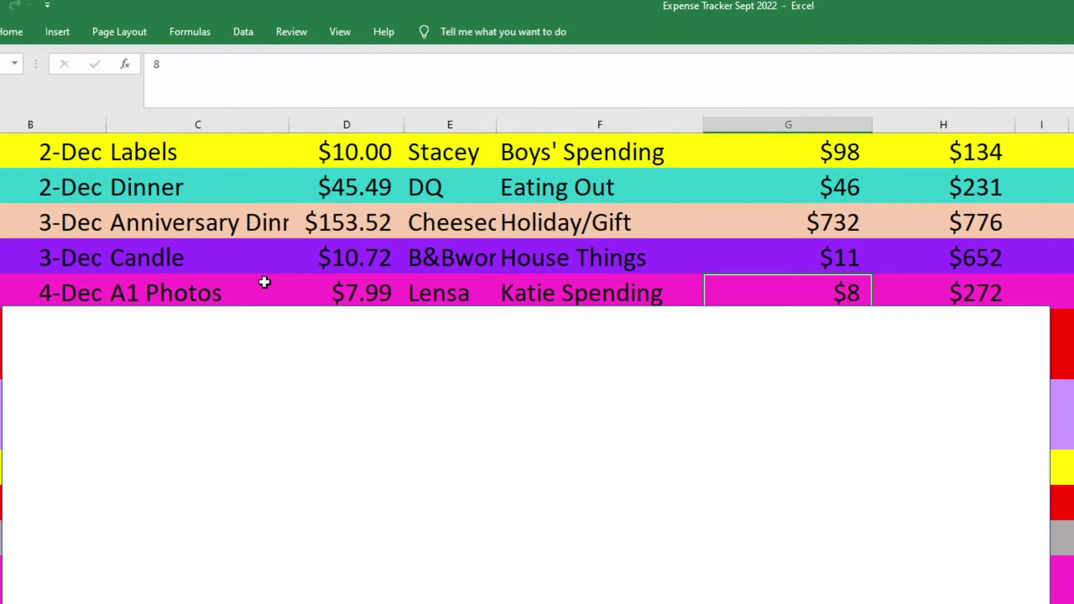
key("Right")
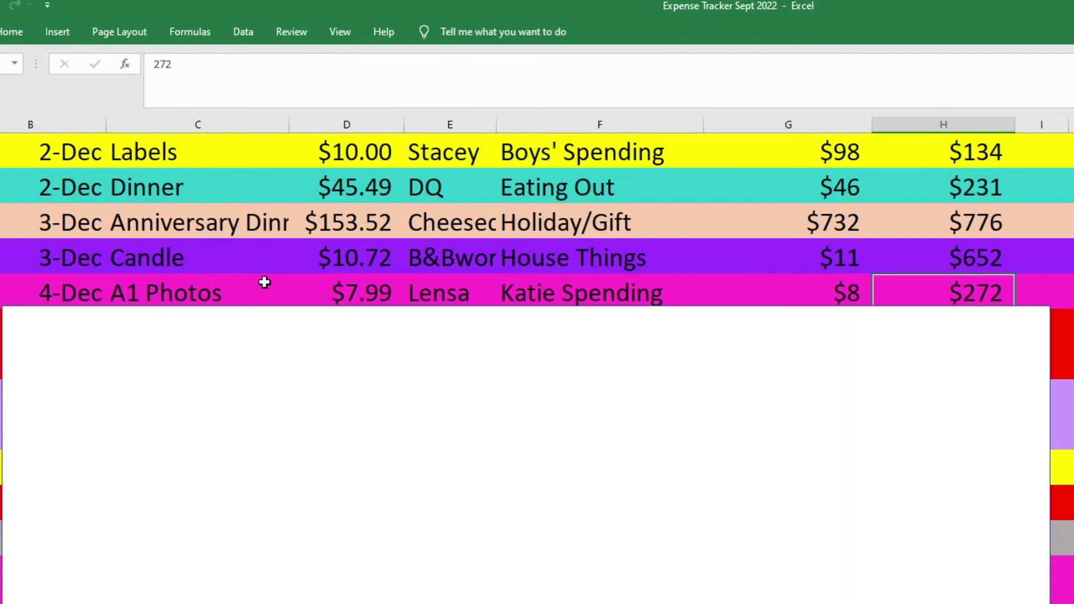
Uncover Marc Spending's A1 Photos row and review its $7.99 amount and $468 remaining
left_click_drag(266, 352, 278, 420)
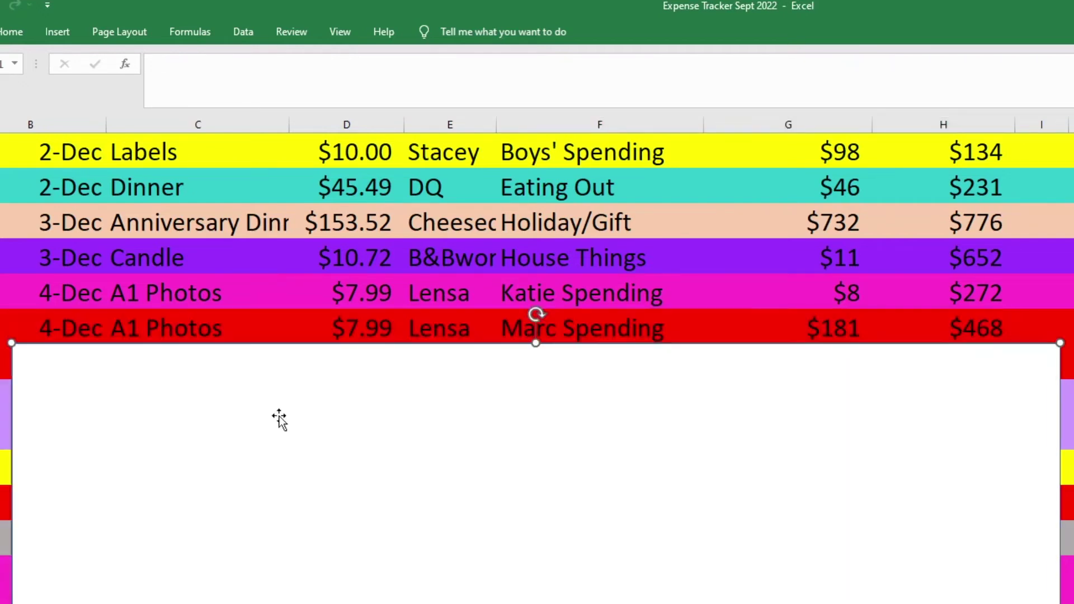
left_click(149, 325)
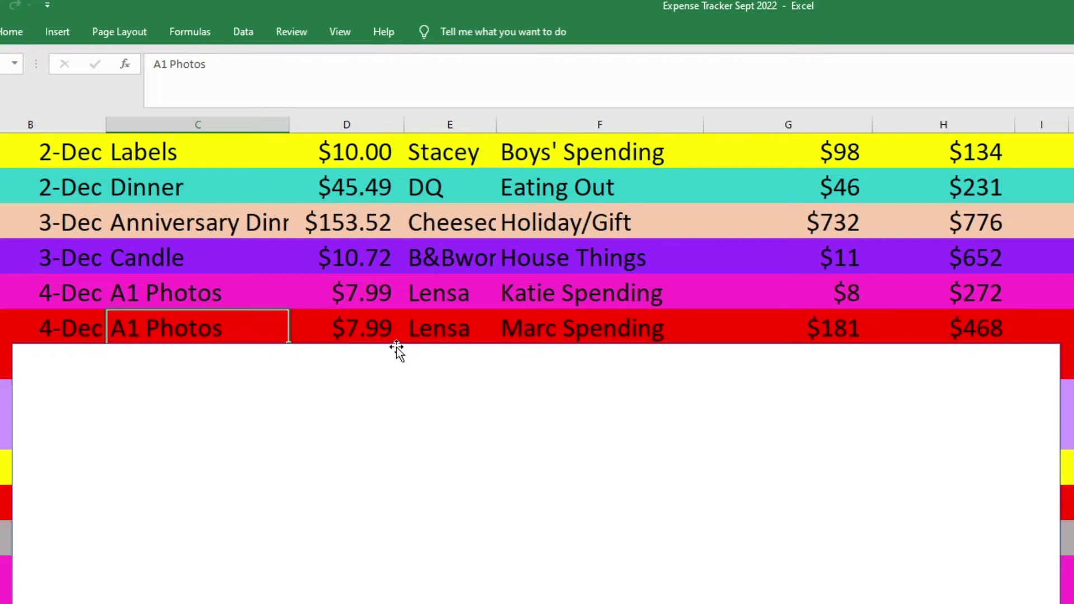
key("Tab")
key("Tab")
key("Tab")
key("Tab")
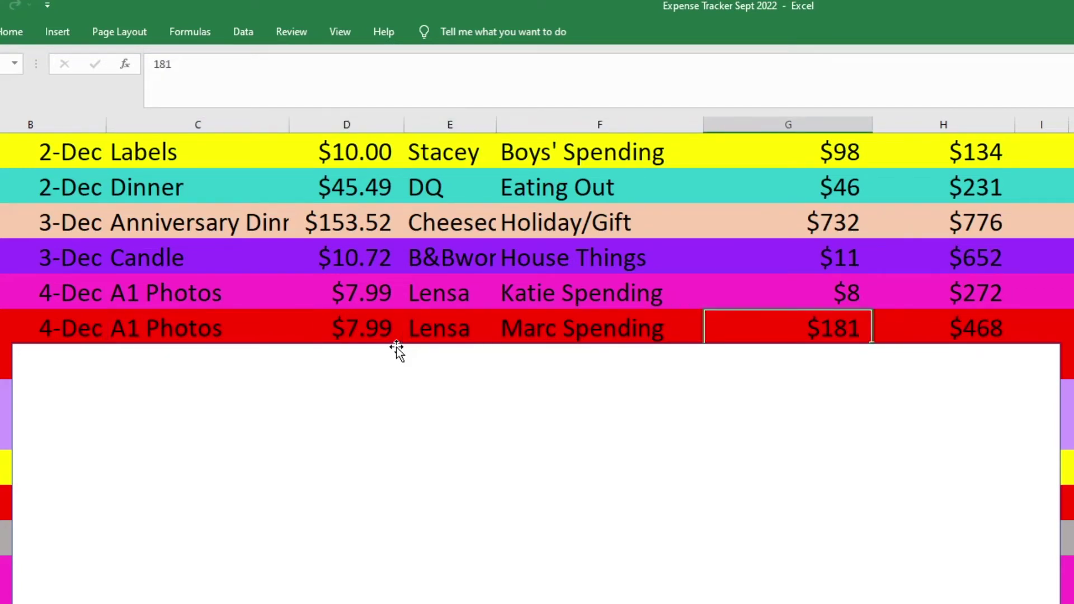
key("Tab")
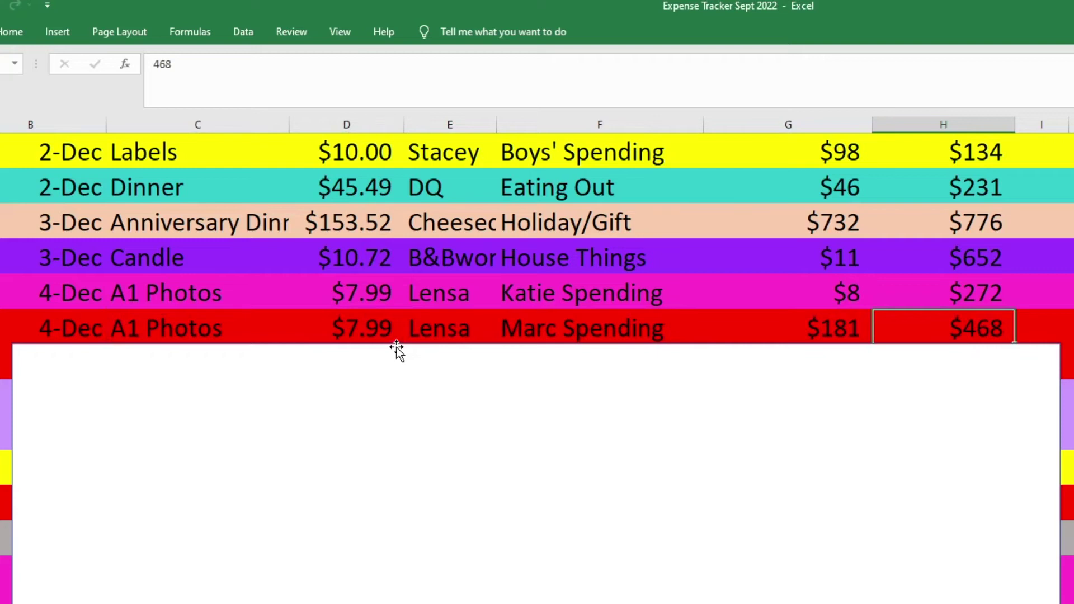
Uncover the Computer Parts row and review $271.96, the $445 Marc Spending total and $204 remaining
key("Return")
left_click_drag(397, 346, 411, 374)
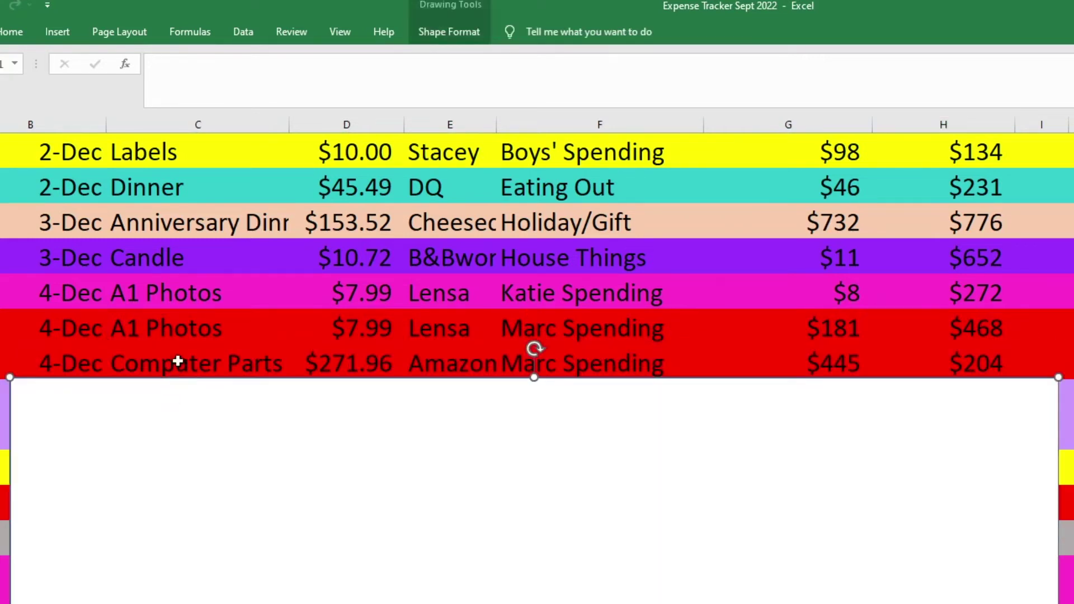
key("Escape")
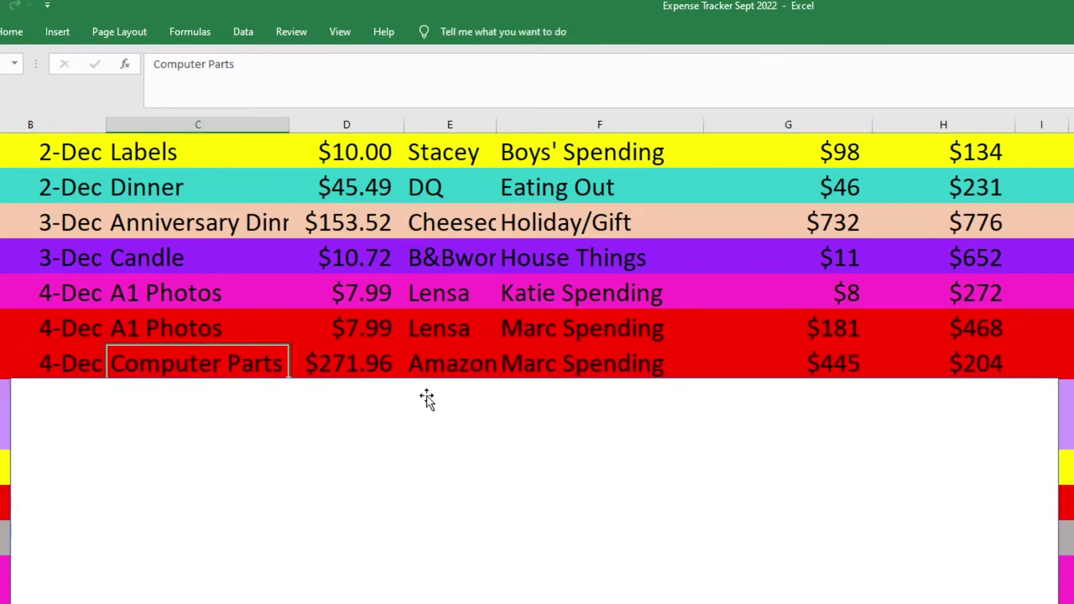
key("Tab")
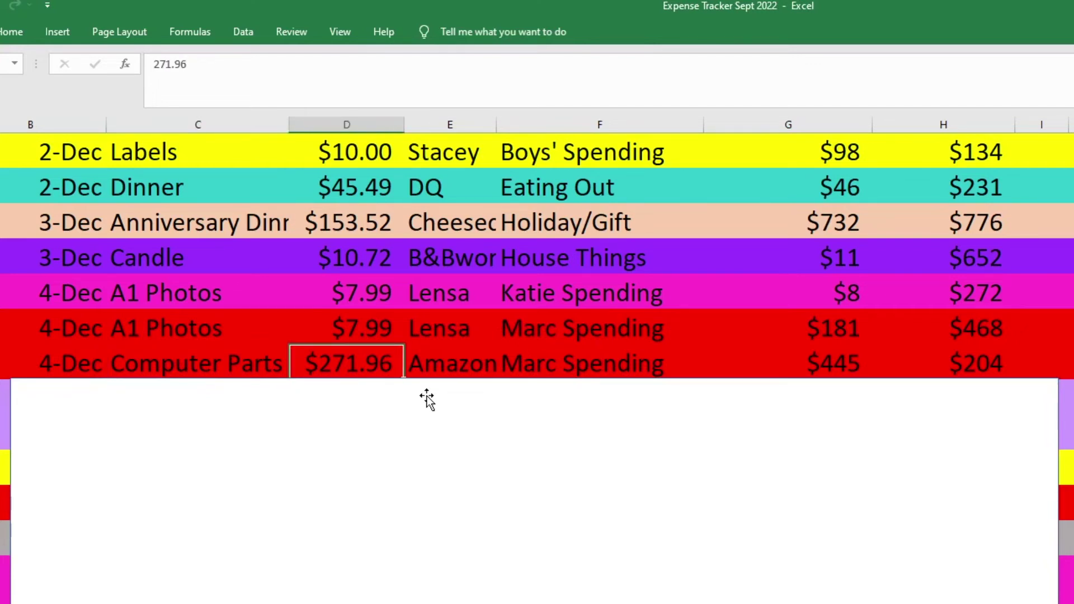
key("Tab")
key("Tab")
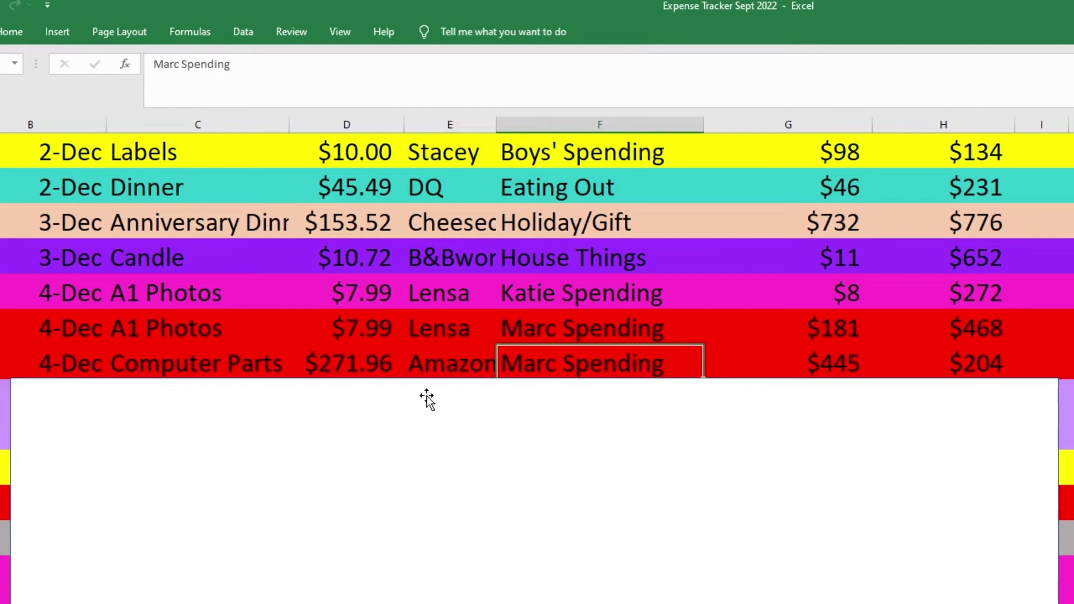
key("Left")
key("Left")
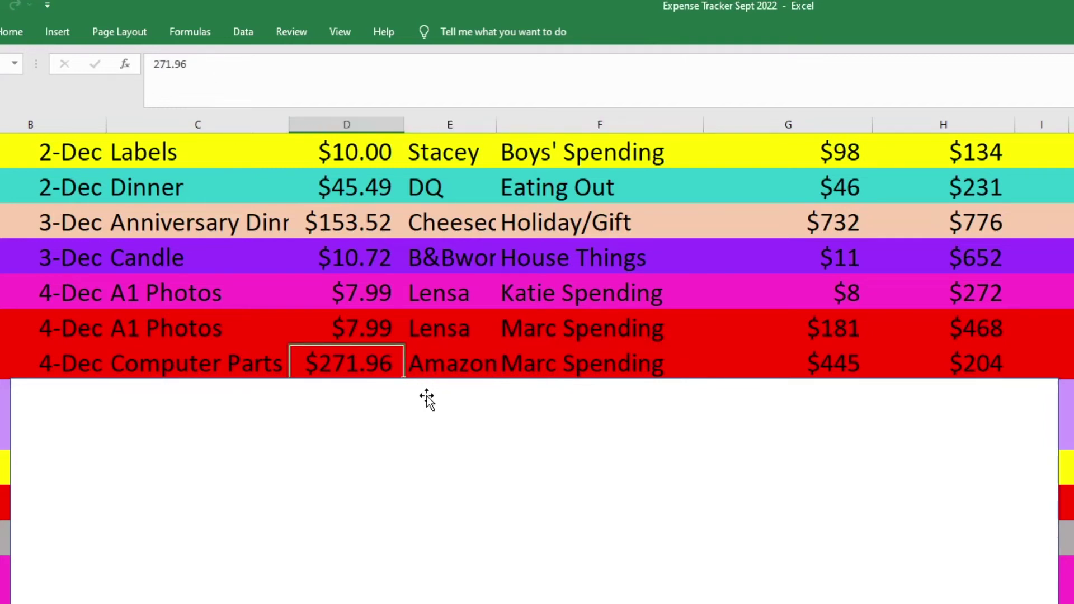
key("Right")
key("Right")
key("Right")
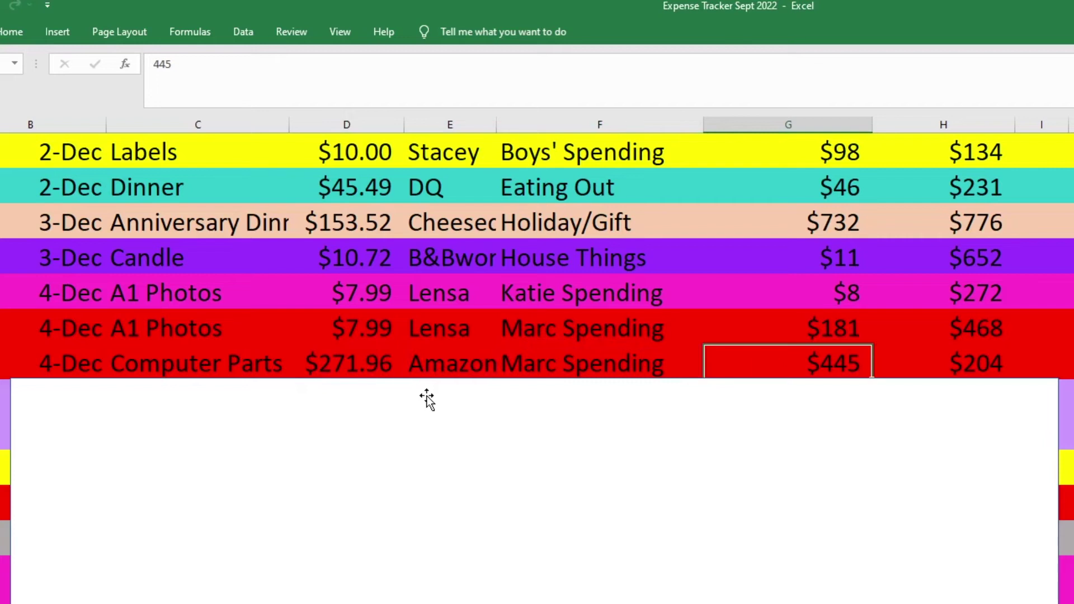
key("Right")
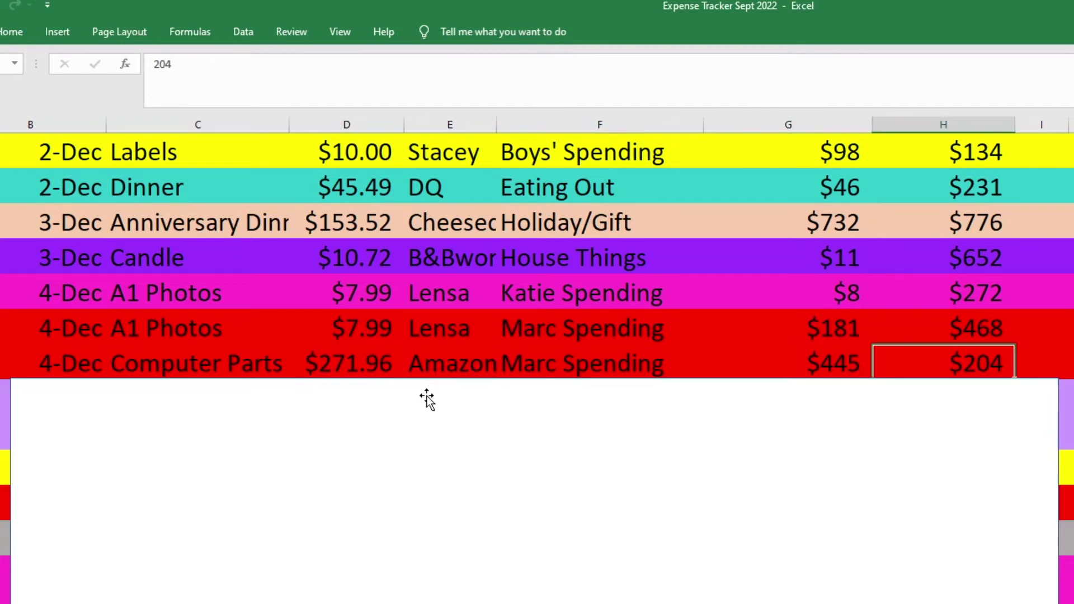
left_click_drag(441, 418, 453, 458)
Review the School Art Show row: $44.04 at Amazon under School, $45 category total
left_click(132, 409)
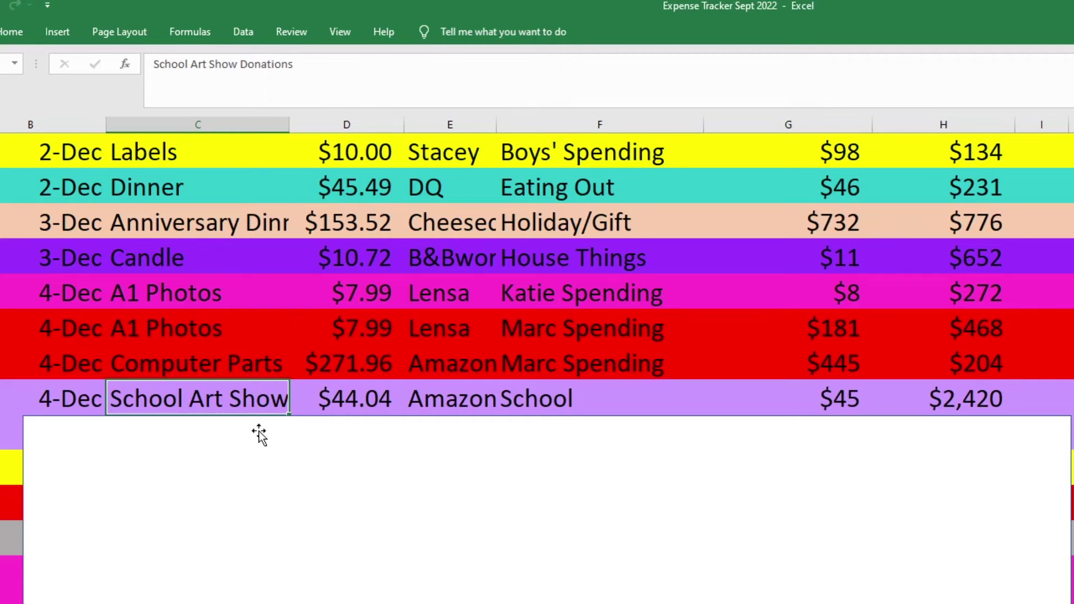
key("Right")
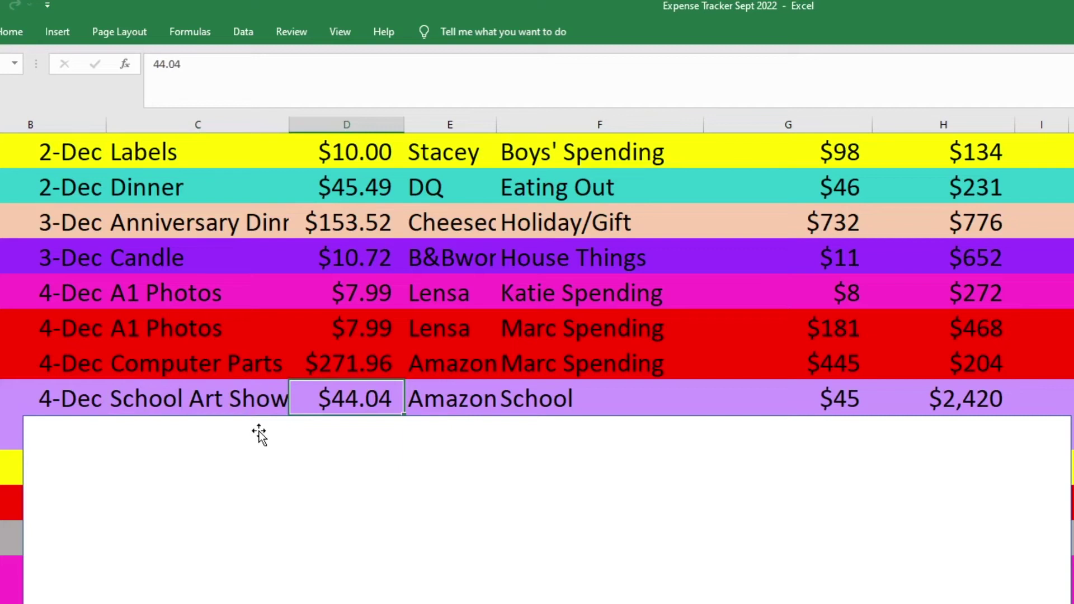
key("Right")
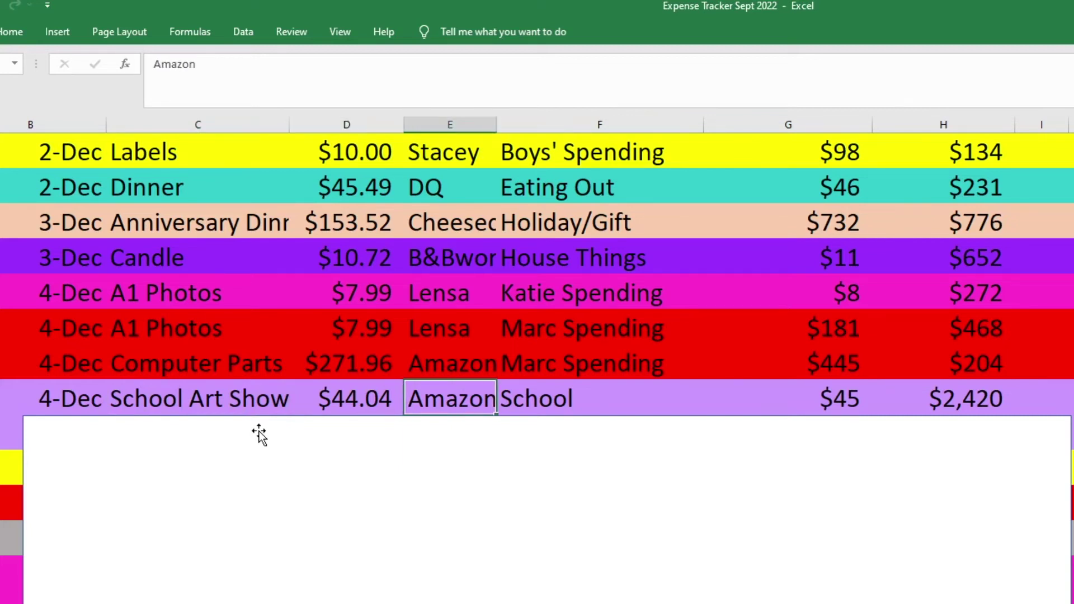
key("Right")
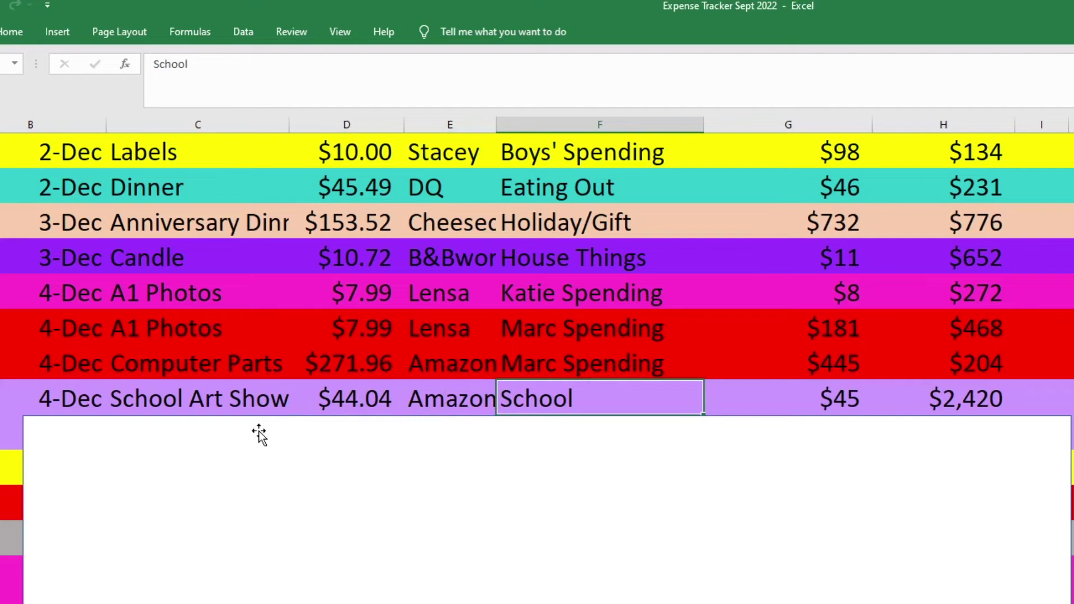
key("Right")
key("Right")
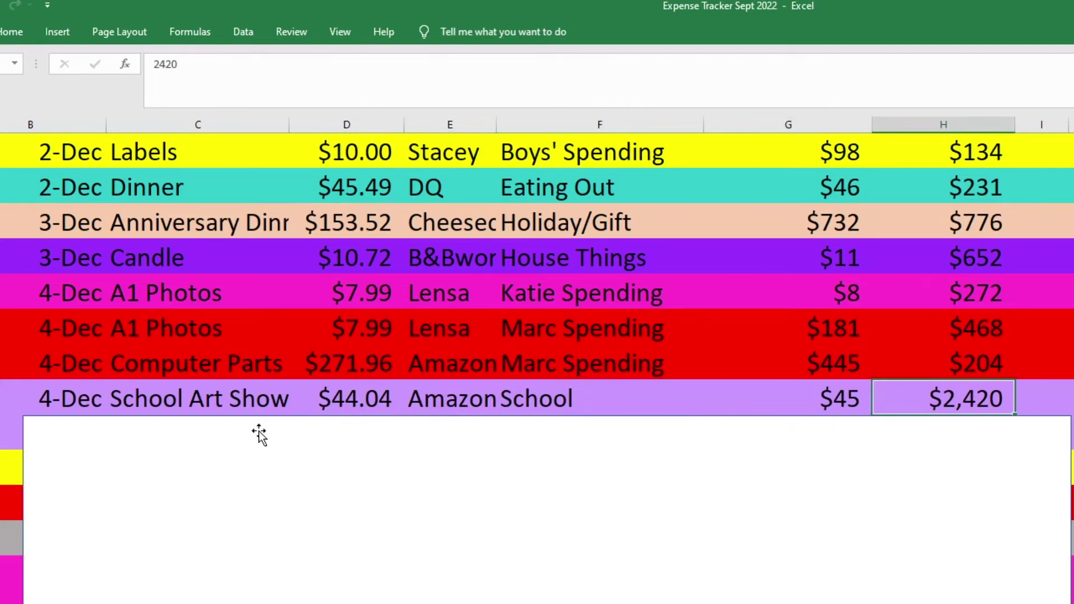
Review the Art Class row: $50 via Venmo under School, $95 category total
scroll(166, 219, "down", 2)
left_click(166, 219)
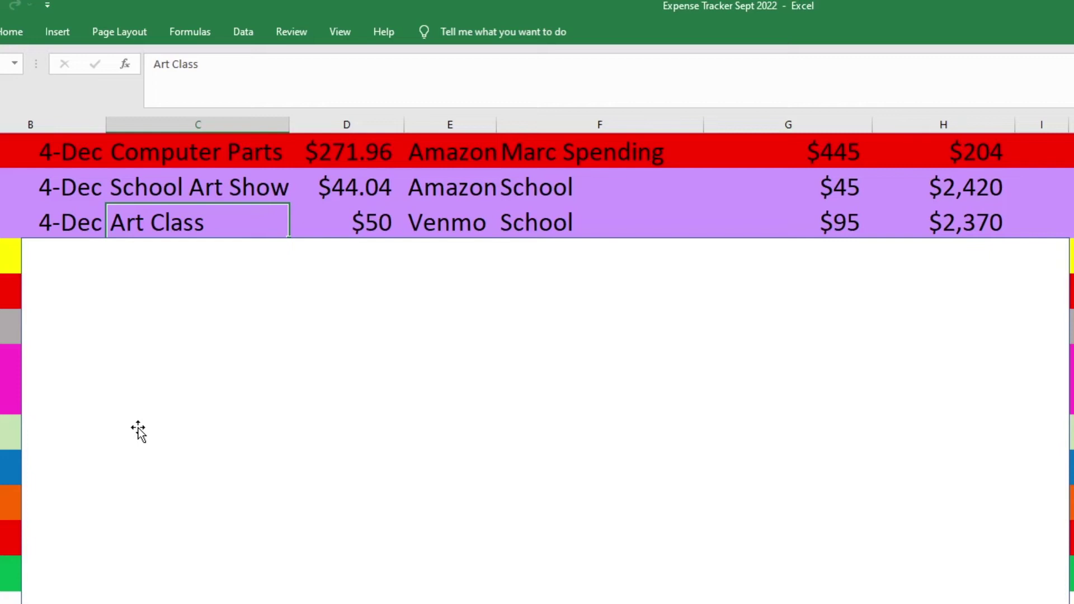
key("Right")
key("Right")
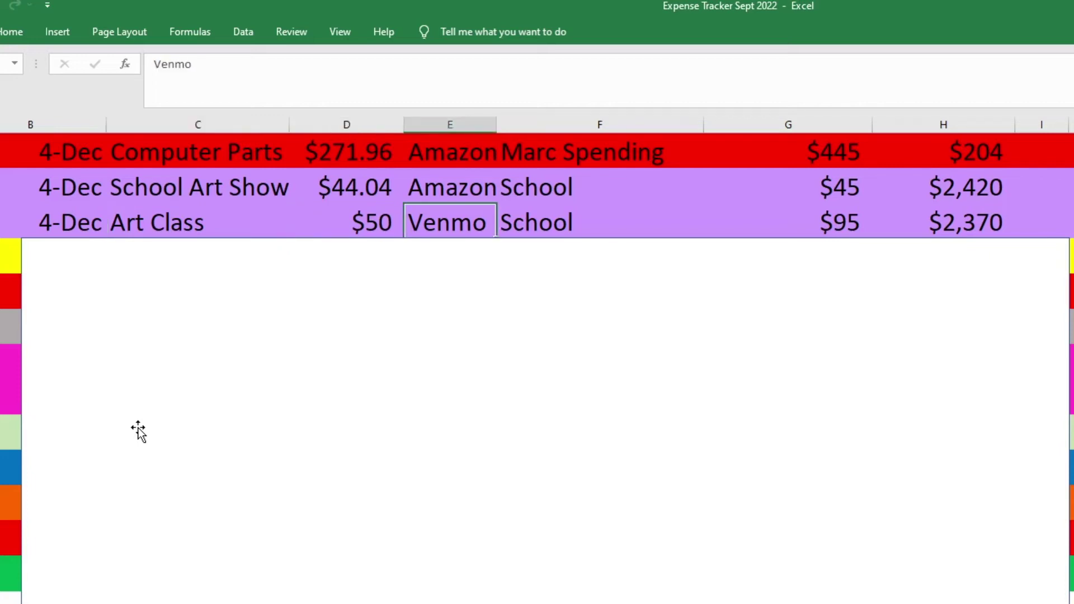
key("Right")
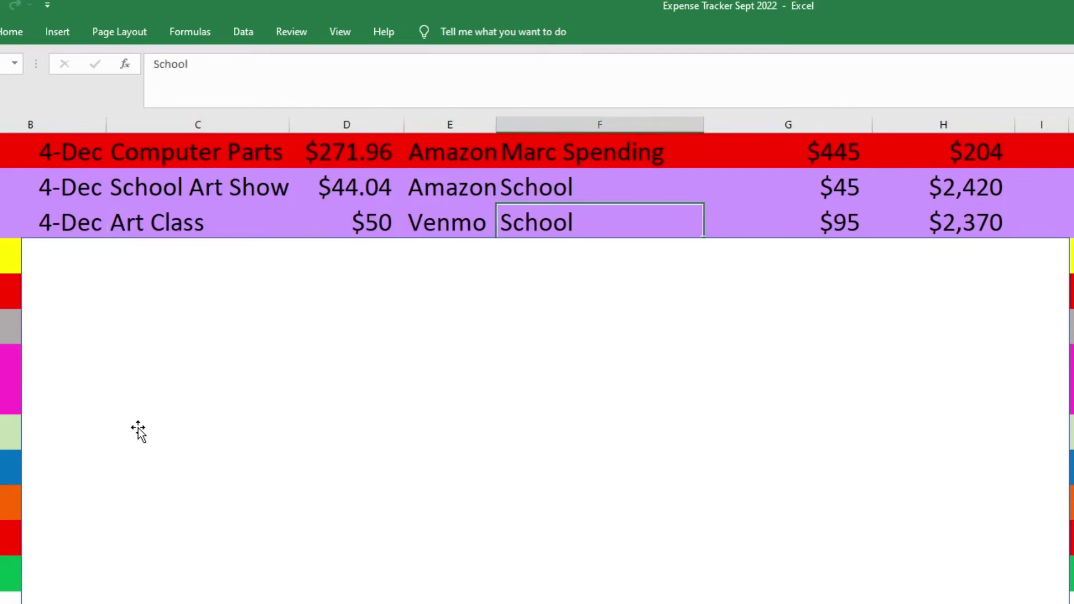
key("Right")
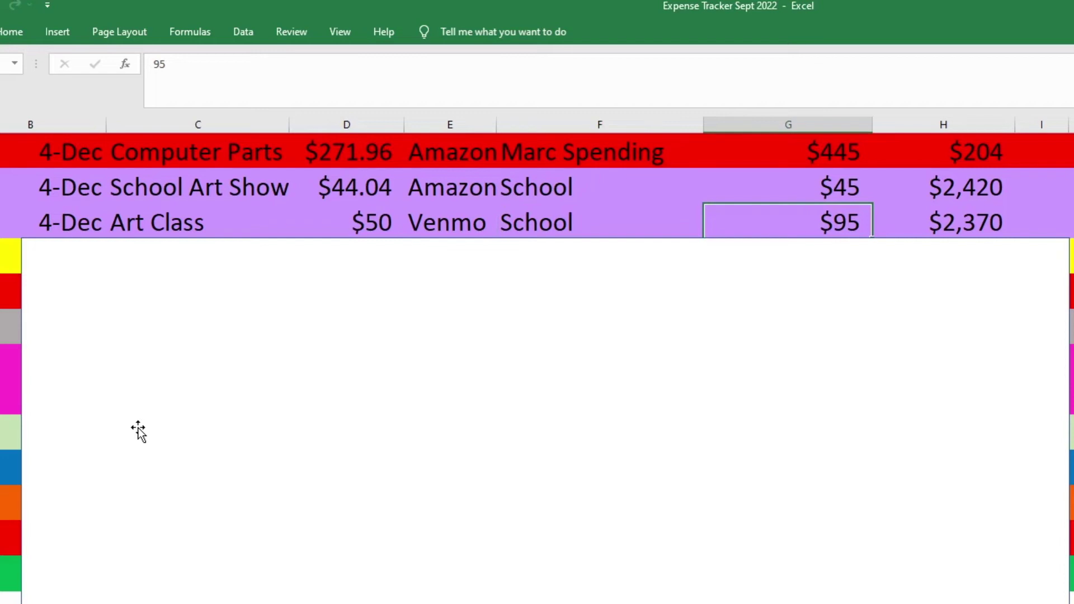
key("Right")
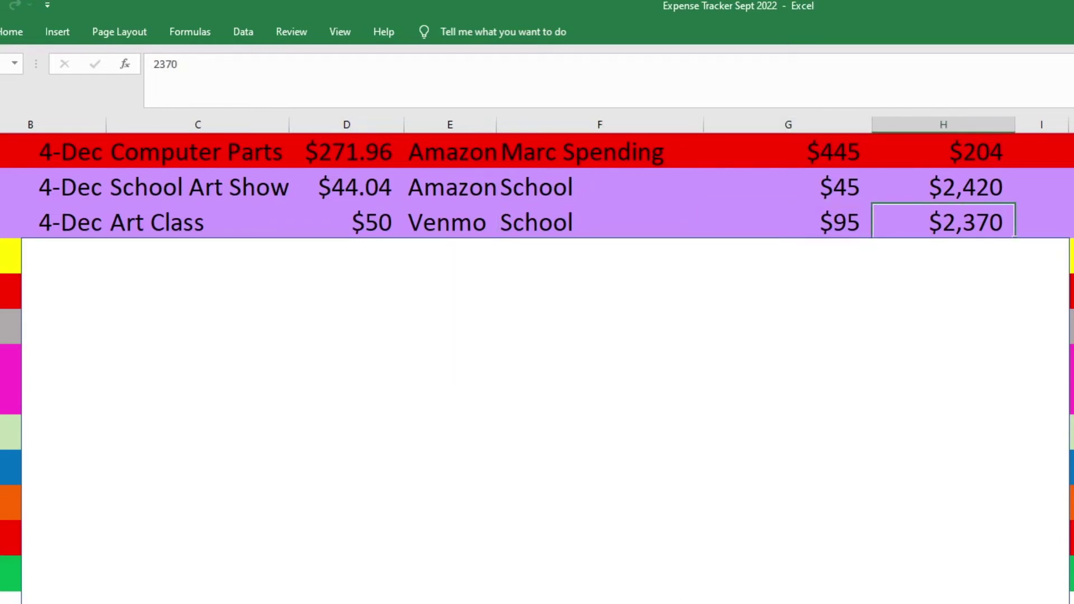
Uncover the Chore Money row and review $53, the $151 Boys' Spending total and $81 remaining
left_click_drag(397, 330, 397, 363)
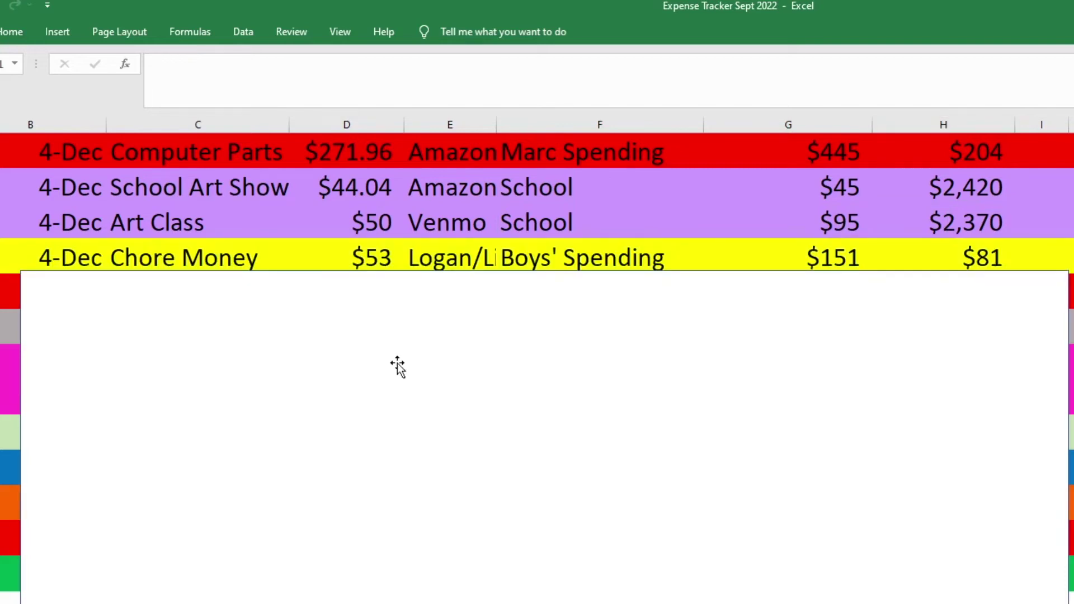
left_click(397, 367)
left_click(287, 258)
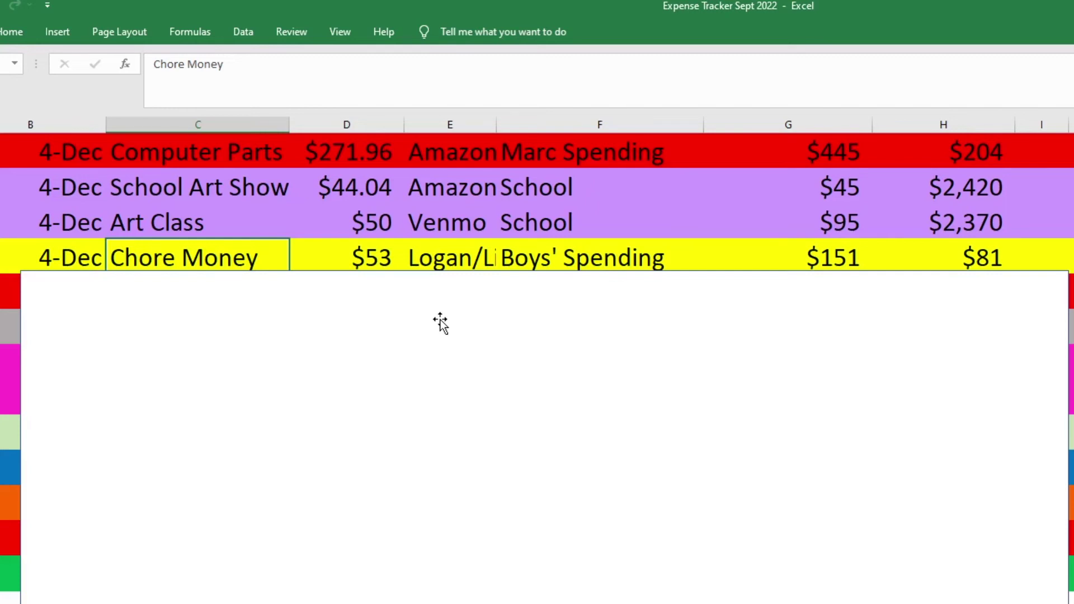
key("Right")
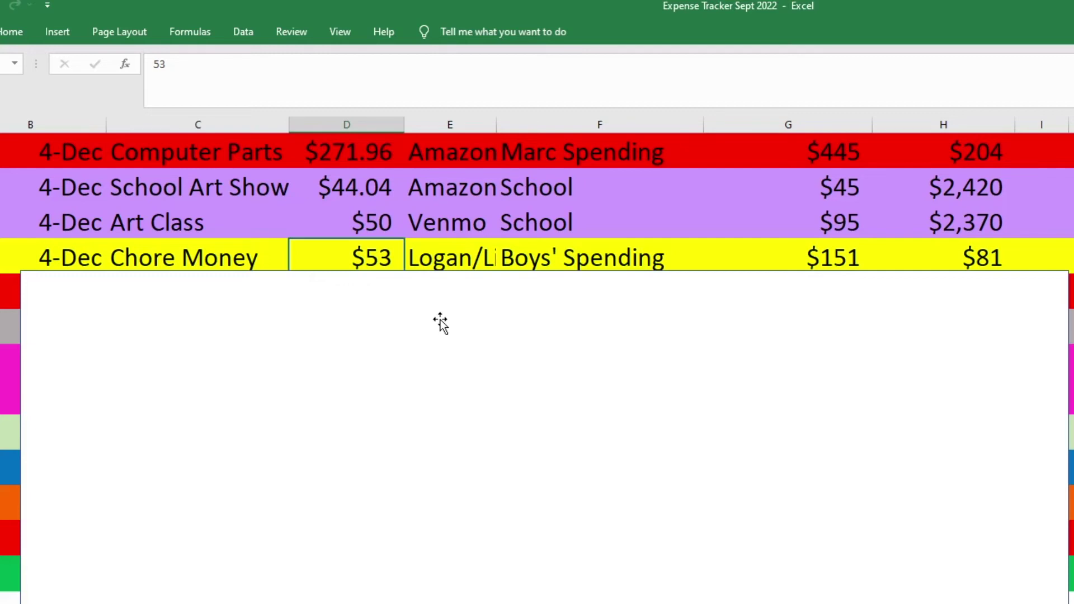
key("Right")
key("Right")
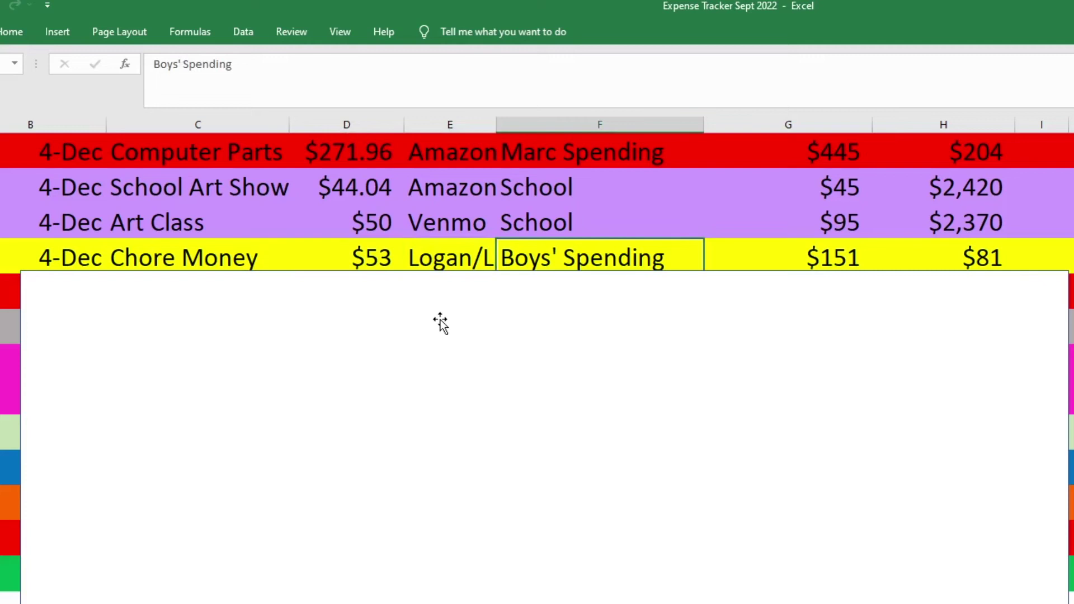
key("Right")
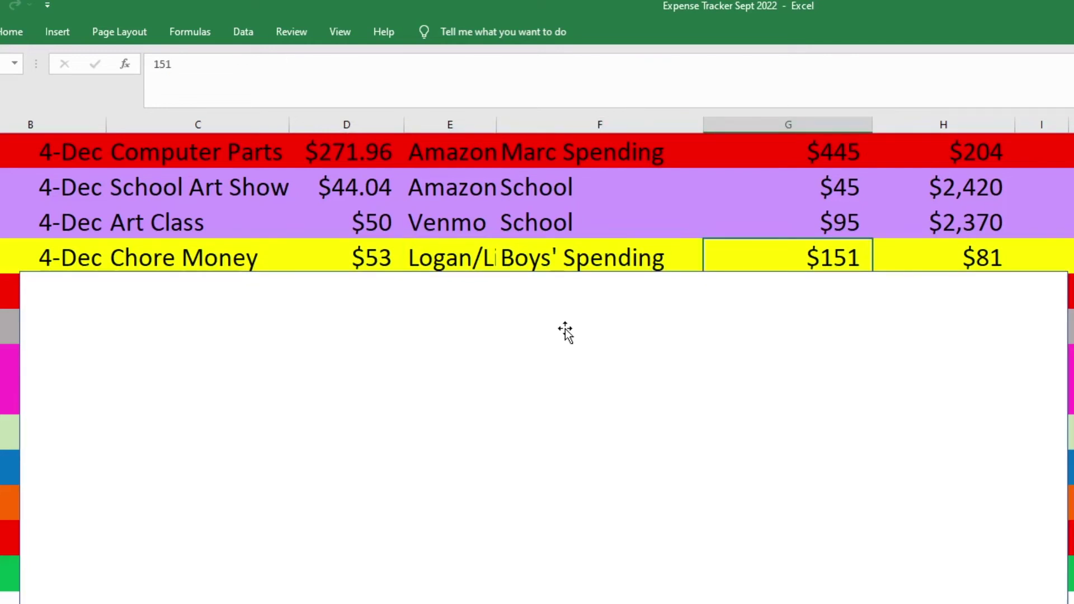
key("Right")
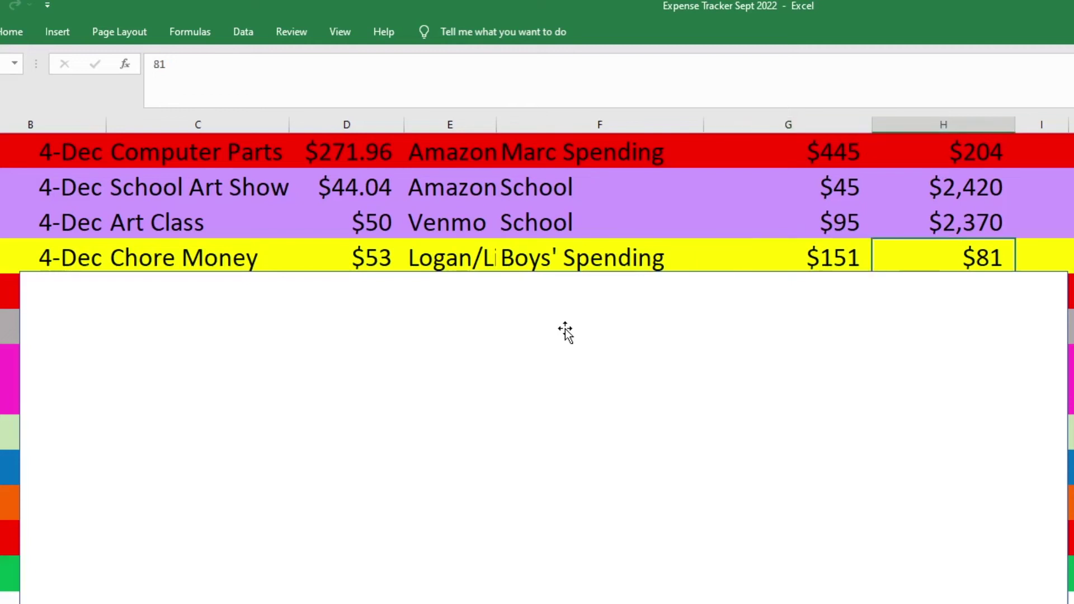
left_click_drag(565, 331, 568, 369)
Review the Marvel Subscription row: $69 amount, $514 category total, $135 remaining
left_click(237, 302)
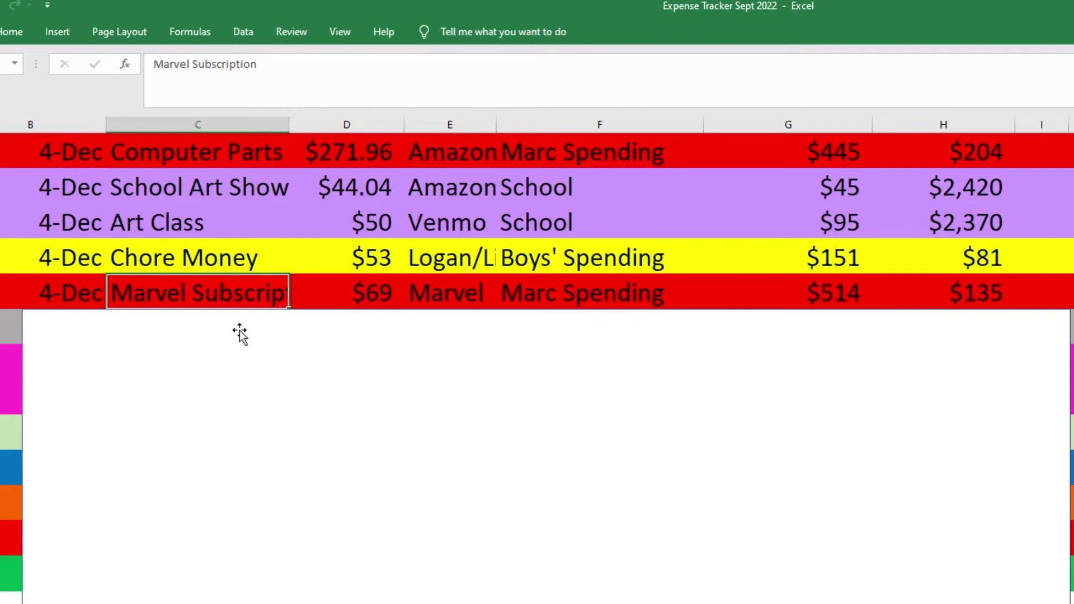
key("Right")
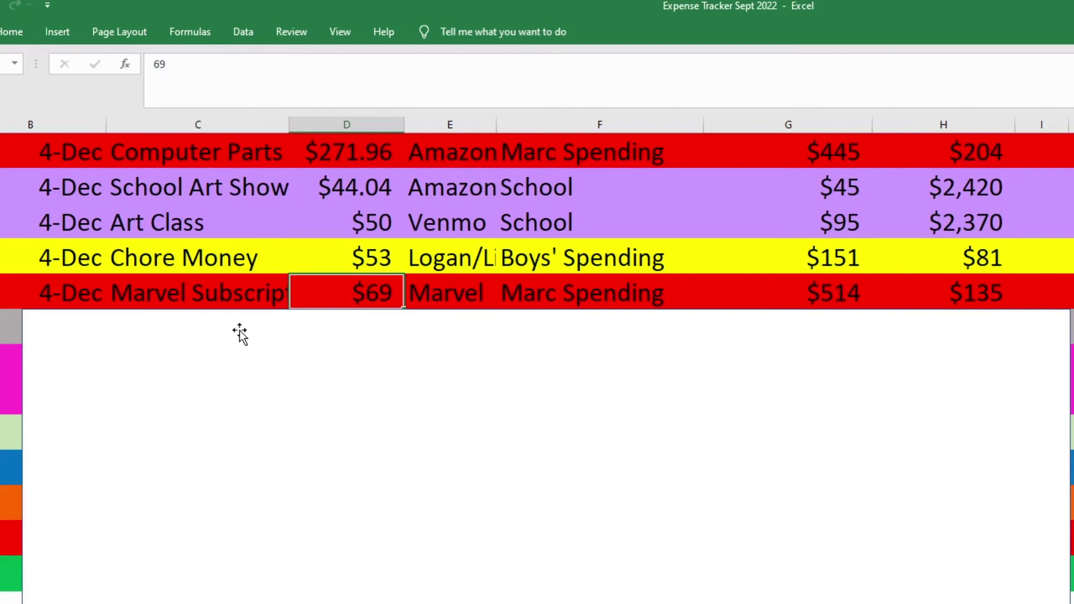
key("Right")
key("Right")
key("Right")
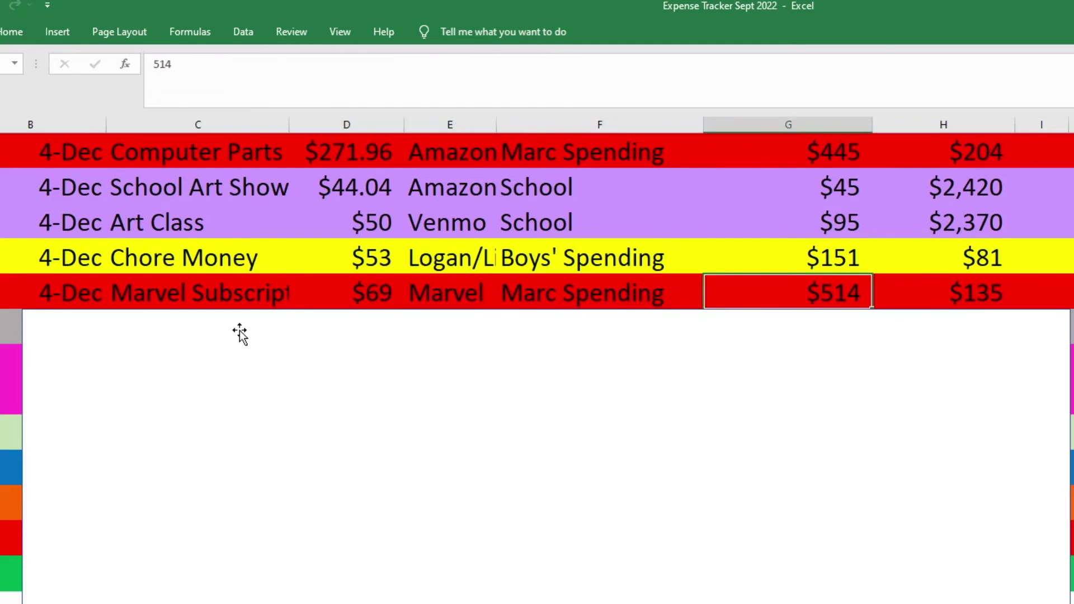
key("Right")
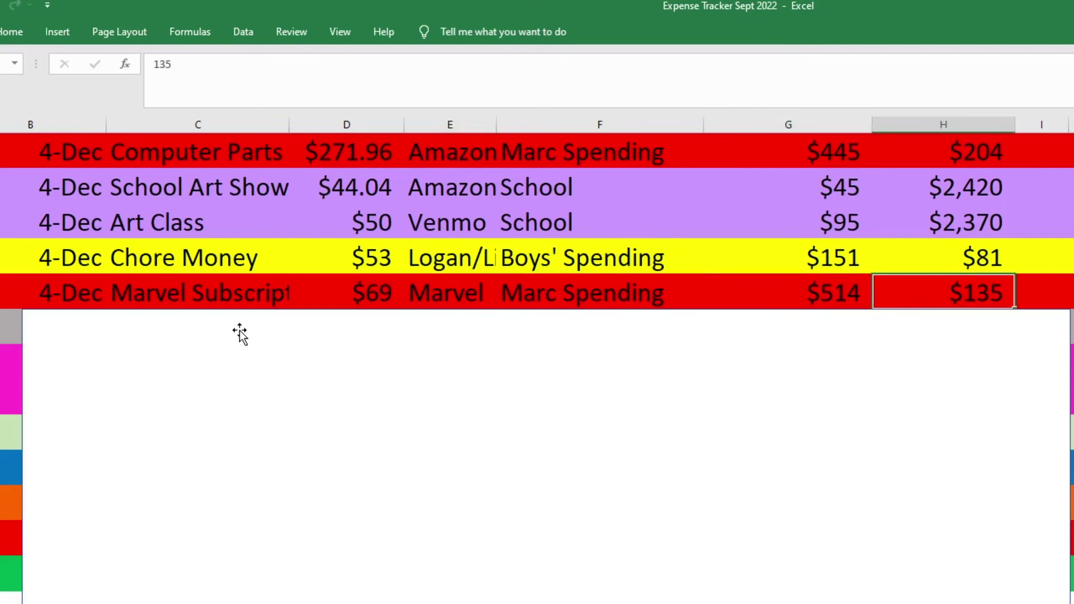
Review the 5-Dec Gas (Kia) row: $39.23 under Car Gas, $394 remaining
scroll(360, 419, "down", 3)
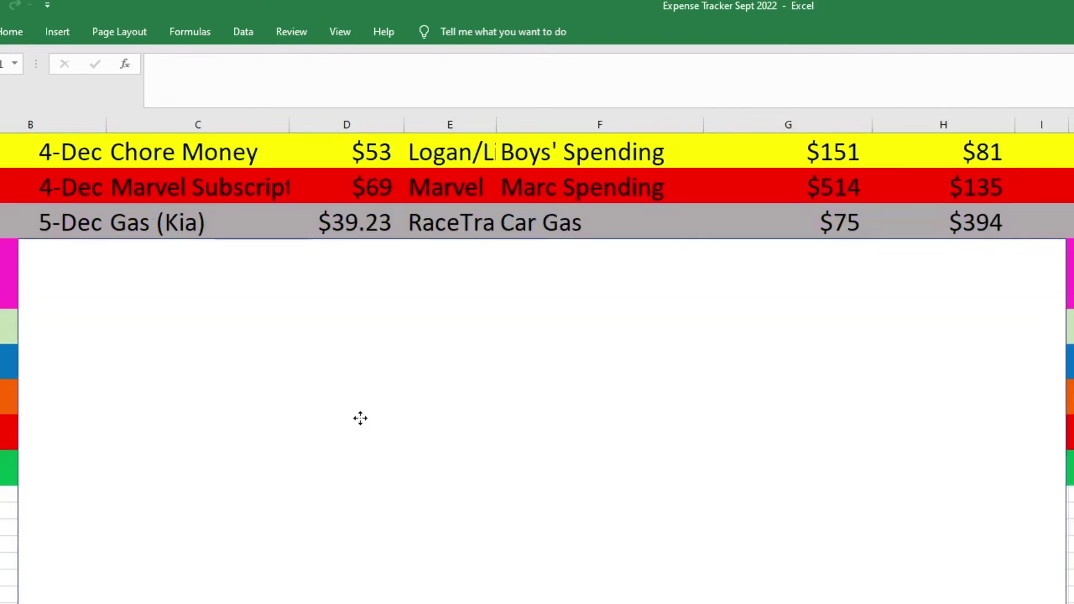
left_click(72, 228)
left_click(118, 226)
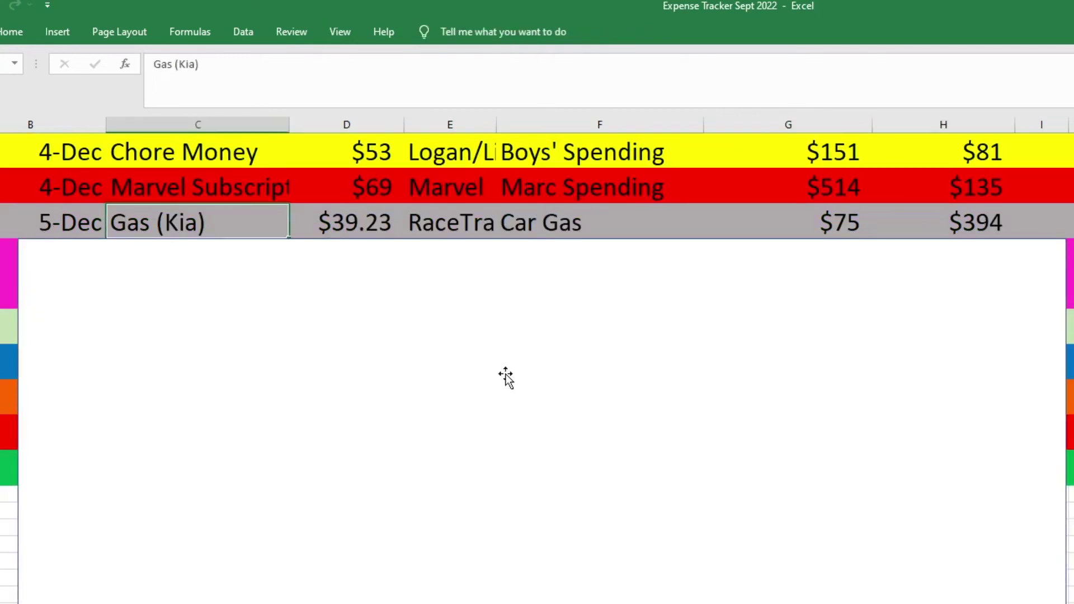
key("Right")
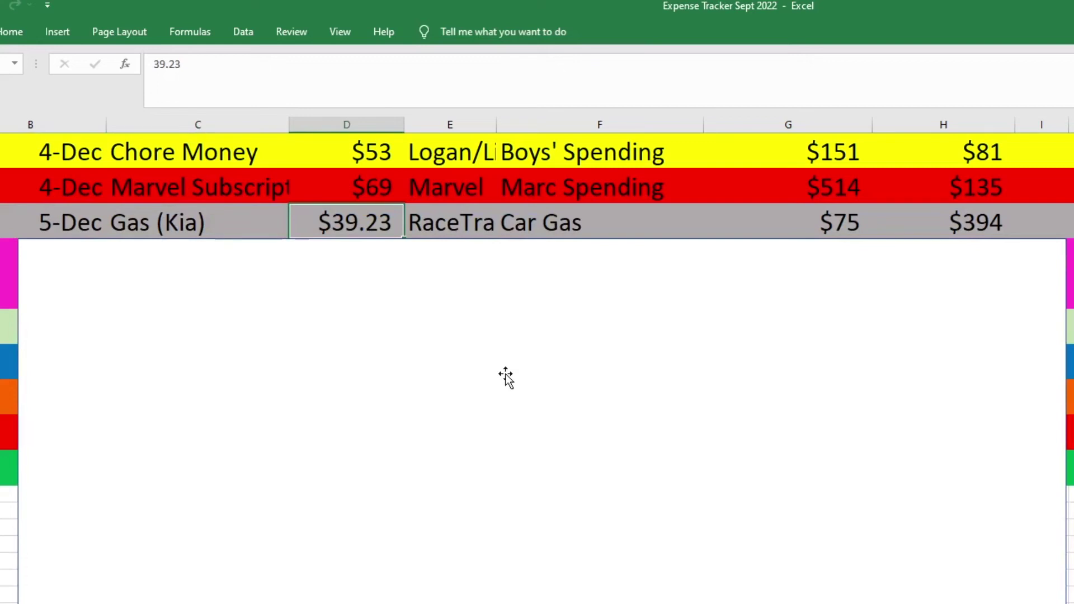
key("Right")
key("Right")
key("Right")
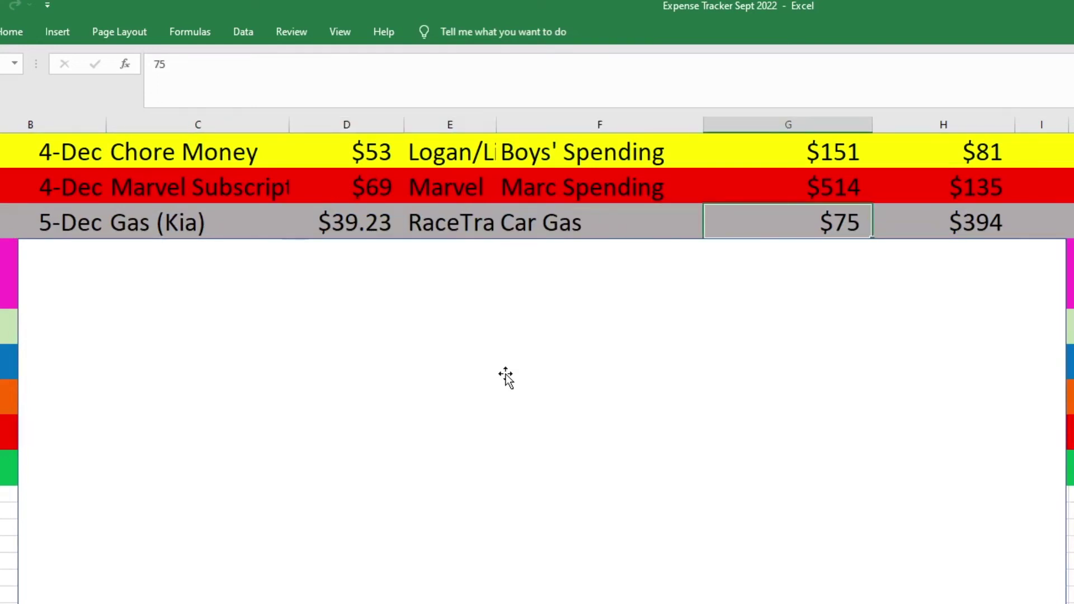
key("Right")
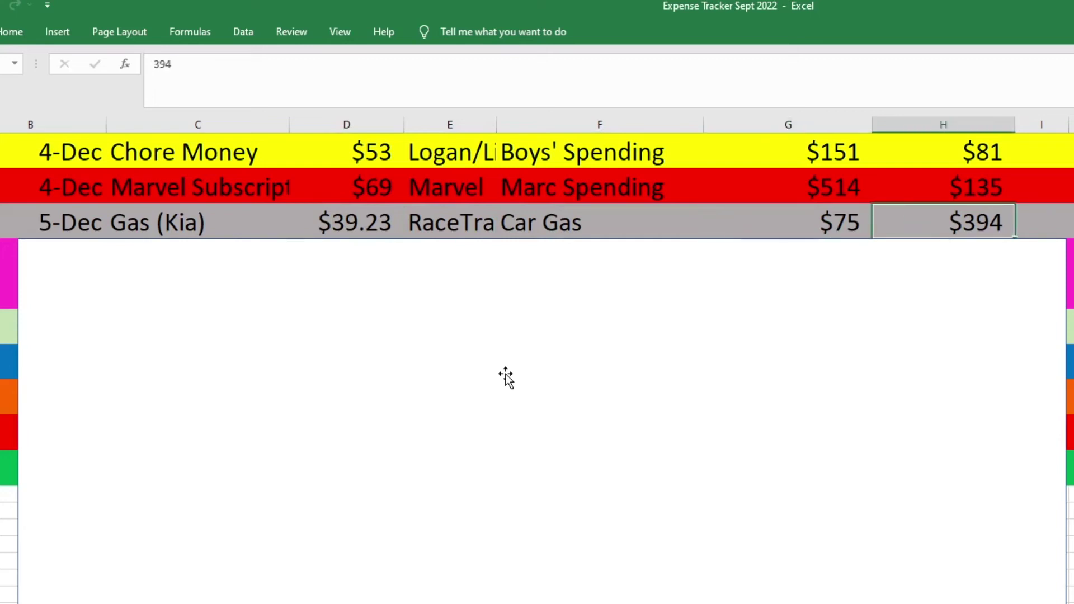
Uncover the Music (TS) and Canva rows, showing Katie Spending at $22 spent and $245 remaining
key("Return")
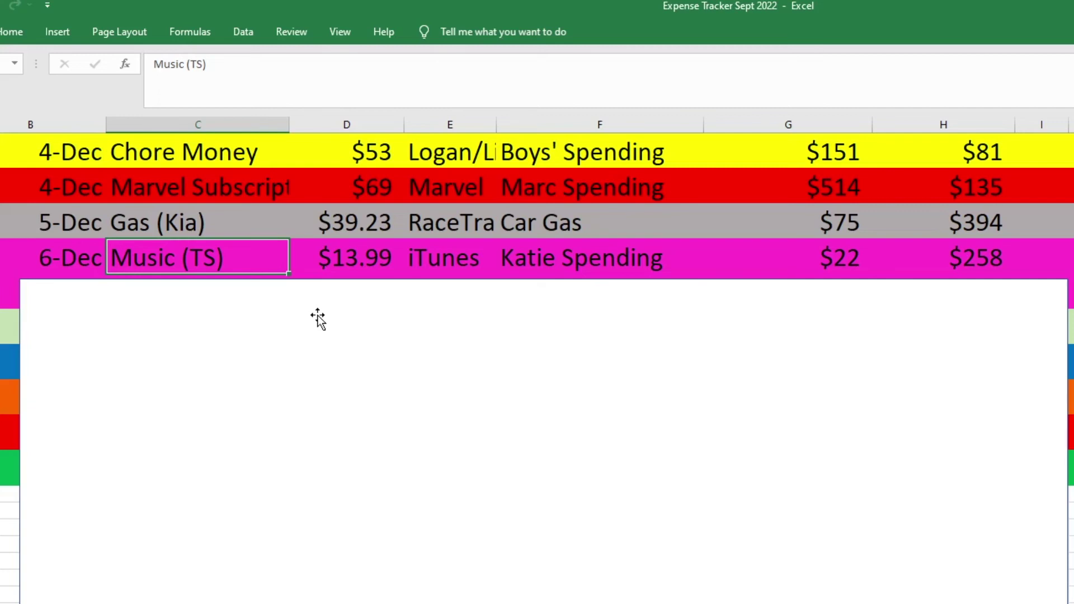
key("Right")
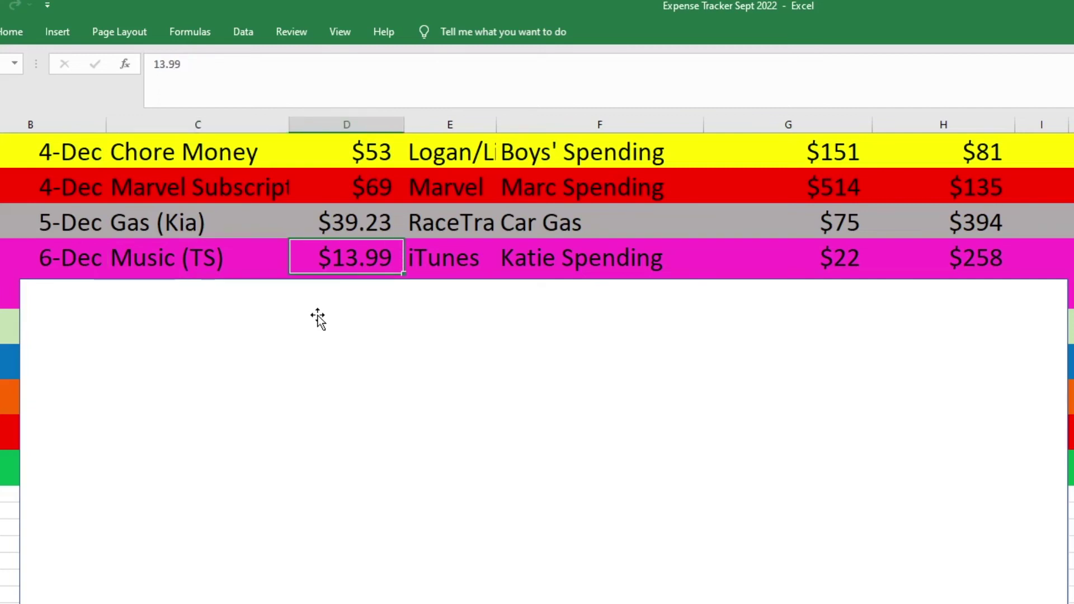
key("Right")
key("Right")
key("Right")
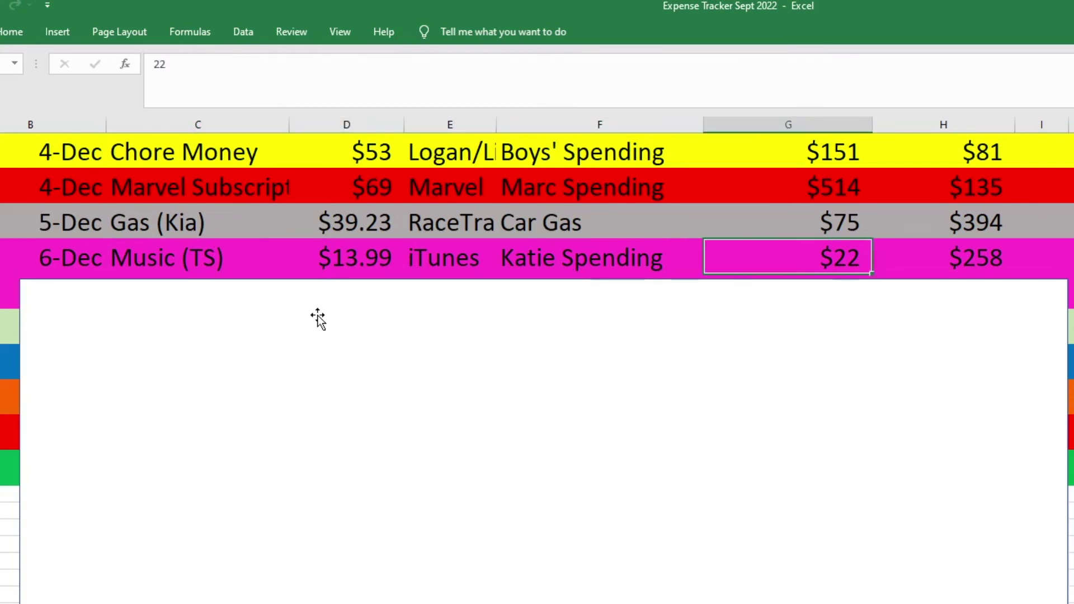
key("Right")
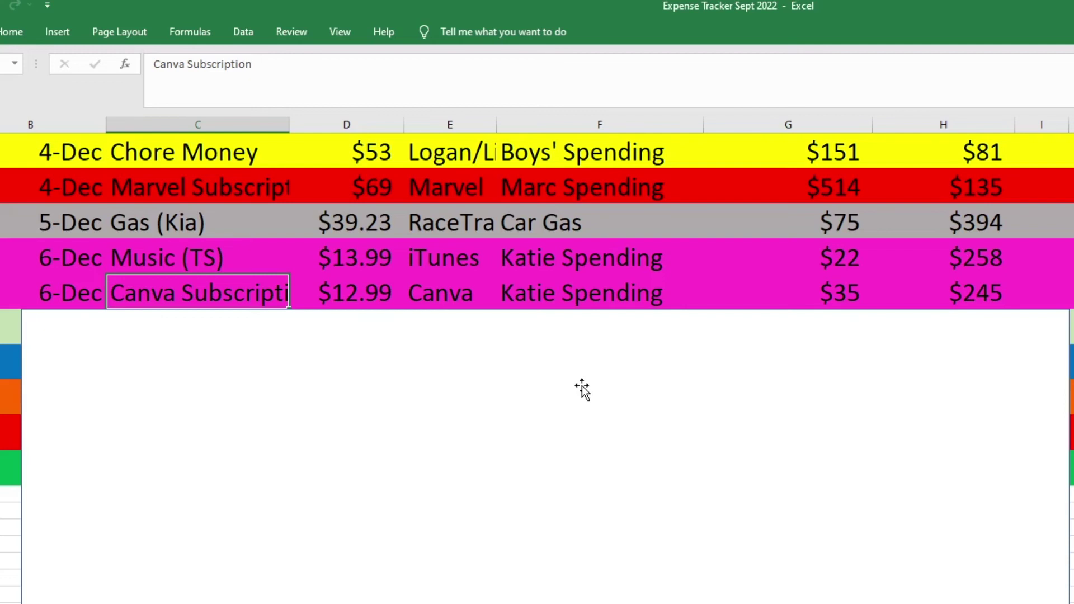
key("Right")
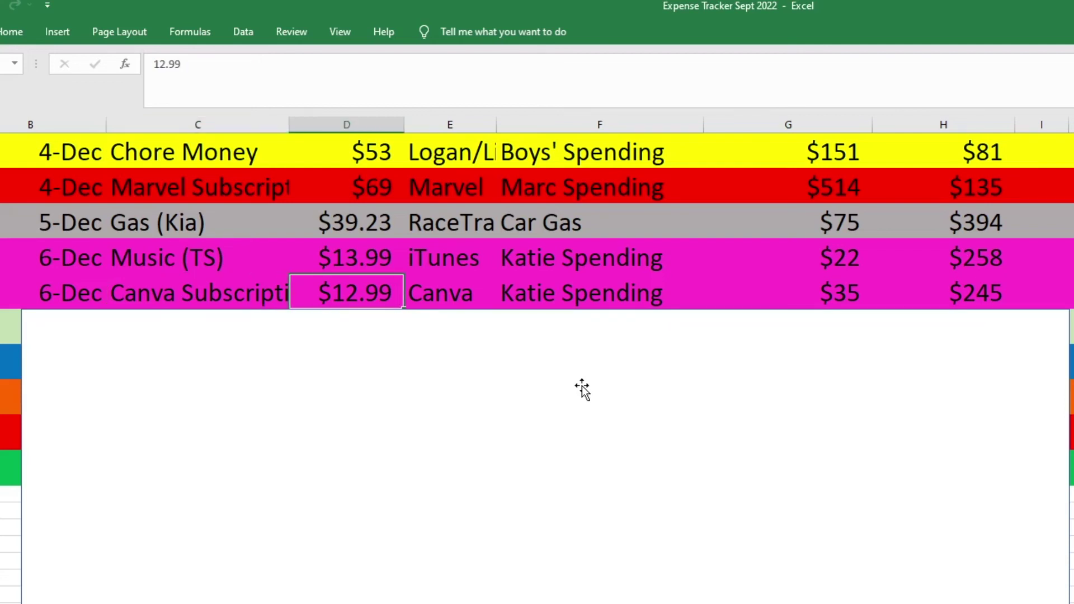
key("Right")
key("Right")
key("Right")
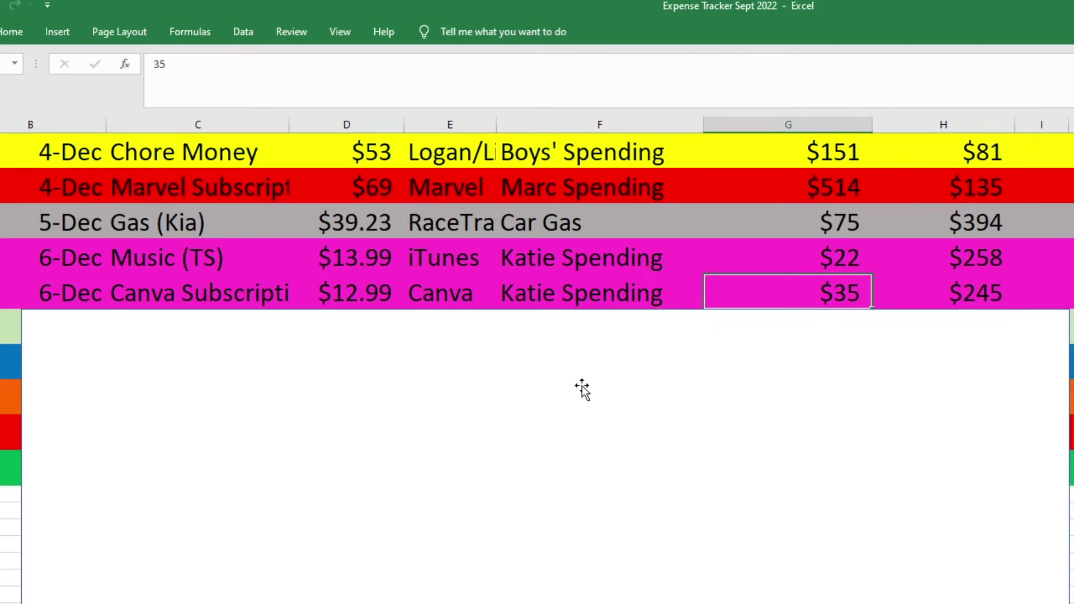
key("Right")
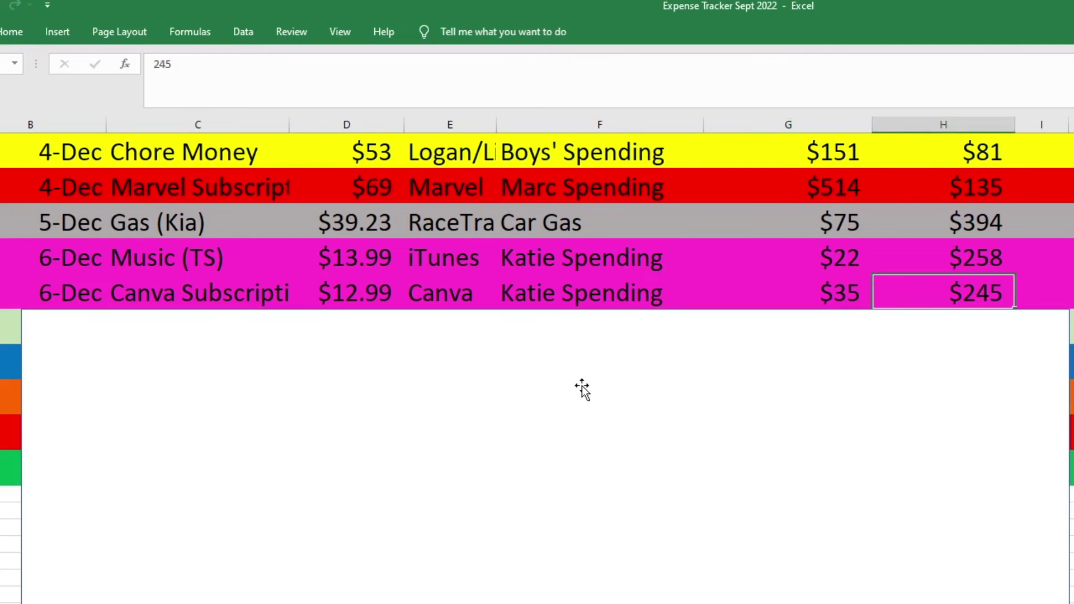
left_click_drag(582, 389, 539, 414)
Review the Taco seasoning row's amount, Groceries total and $793 remaining budget
left_click(220, 316)
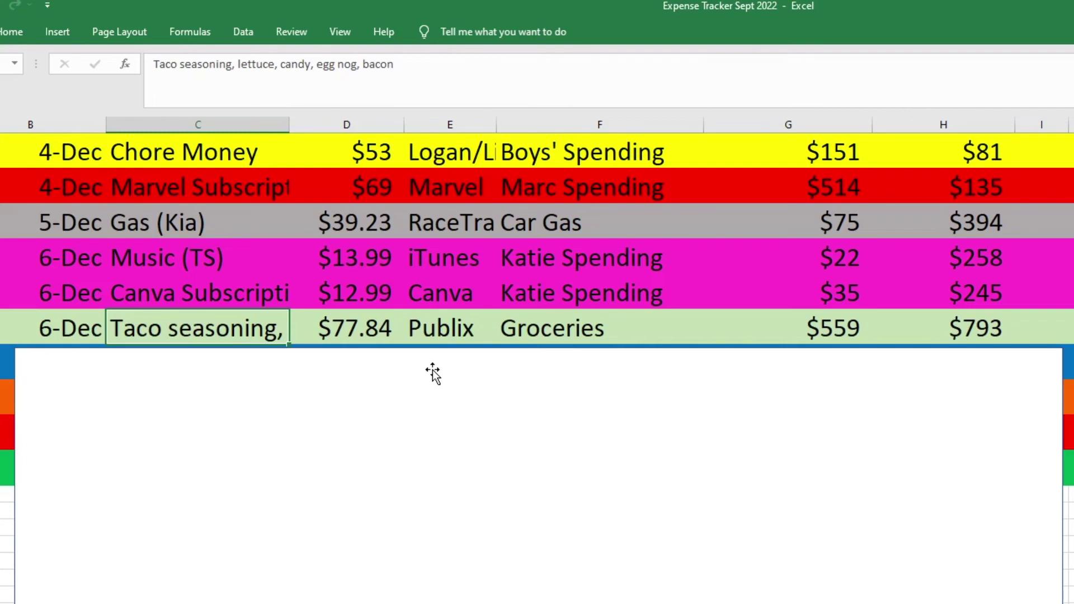
key("Right")
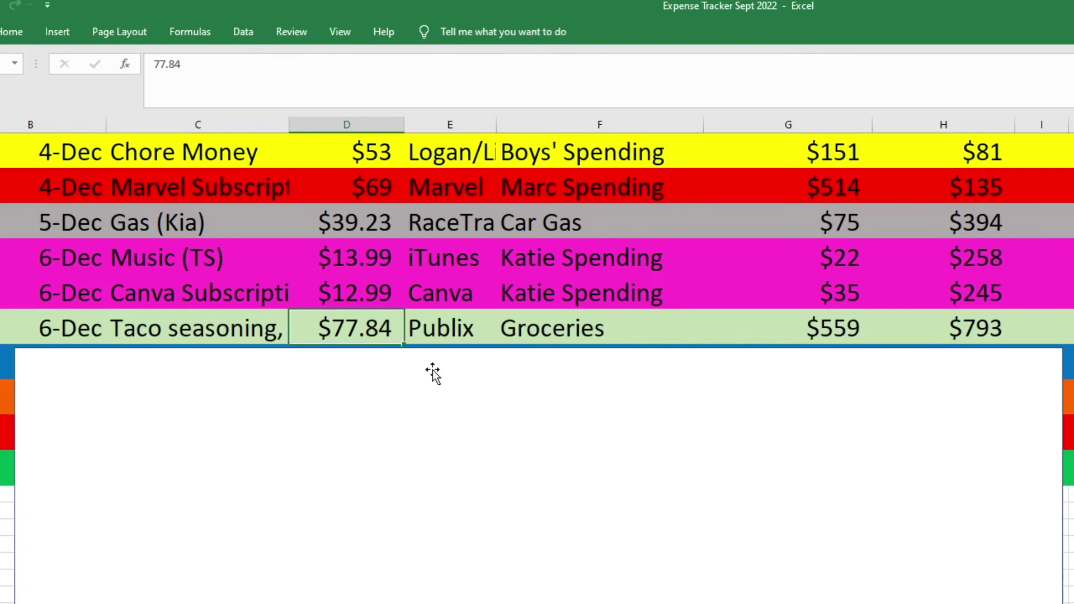
key("Right")
key("Right")
key("Right")
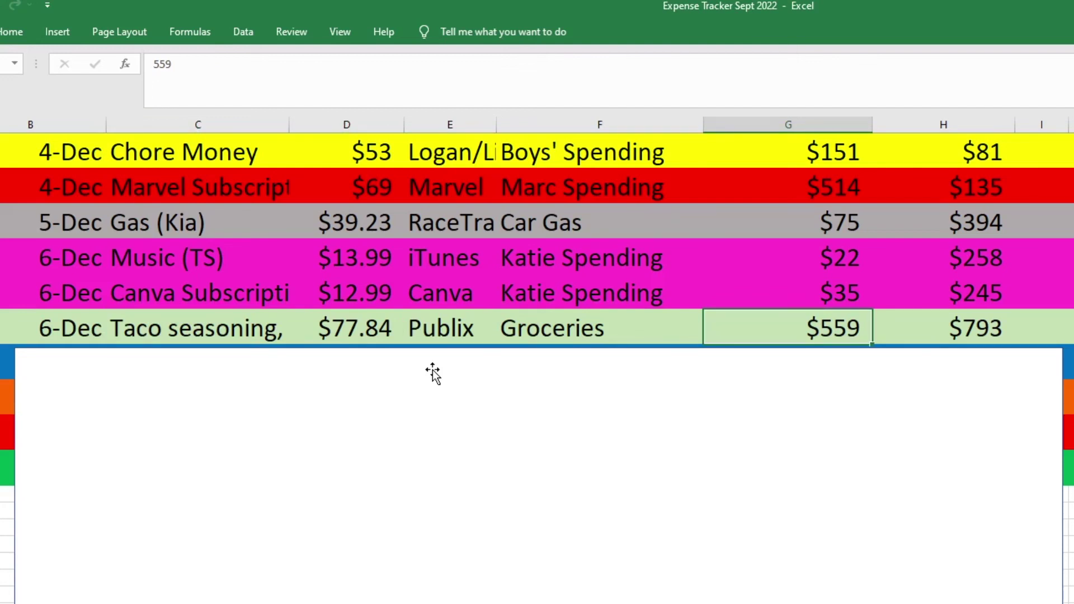
key("Right")
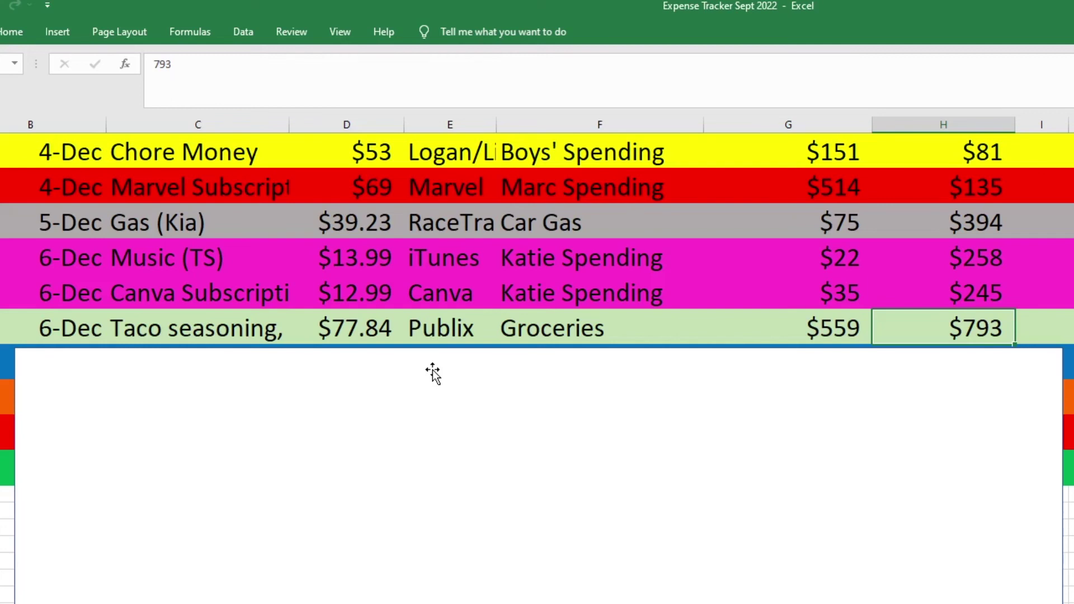
Uncover the Cat Litter row and review its Pet category, $112 spent and $478 remaining
left_click_drag(433, 372, 422, 404)
left_click(211, 372)
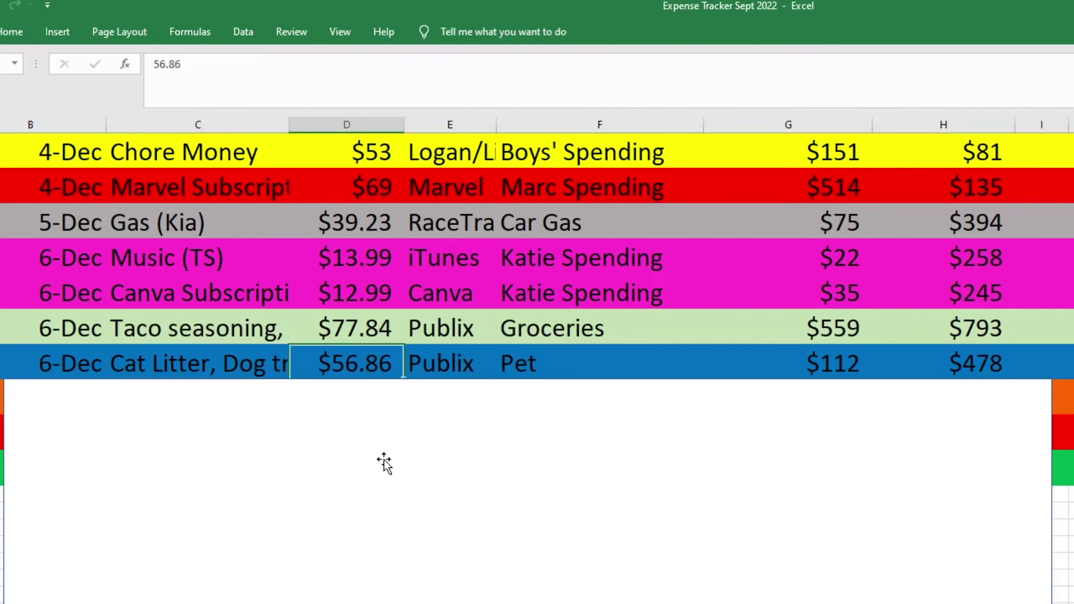
key("Right")
key("Right")
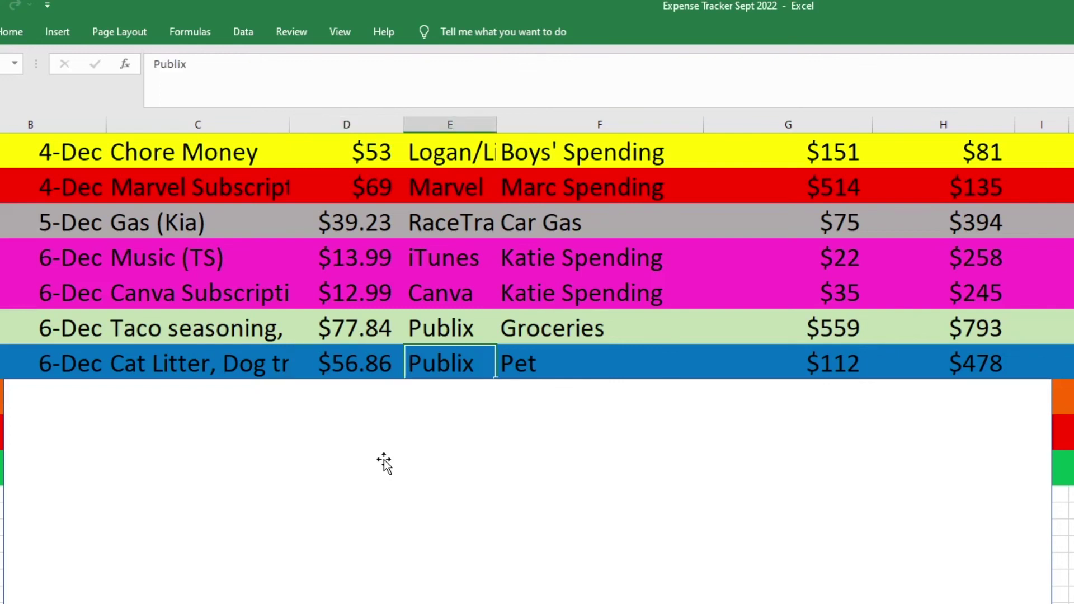
key("Right")
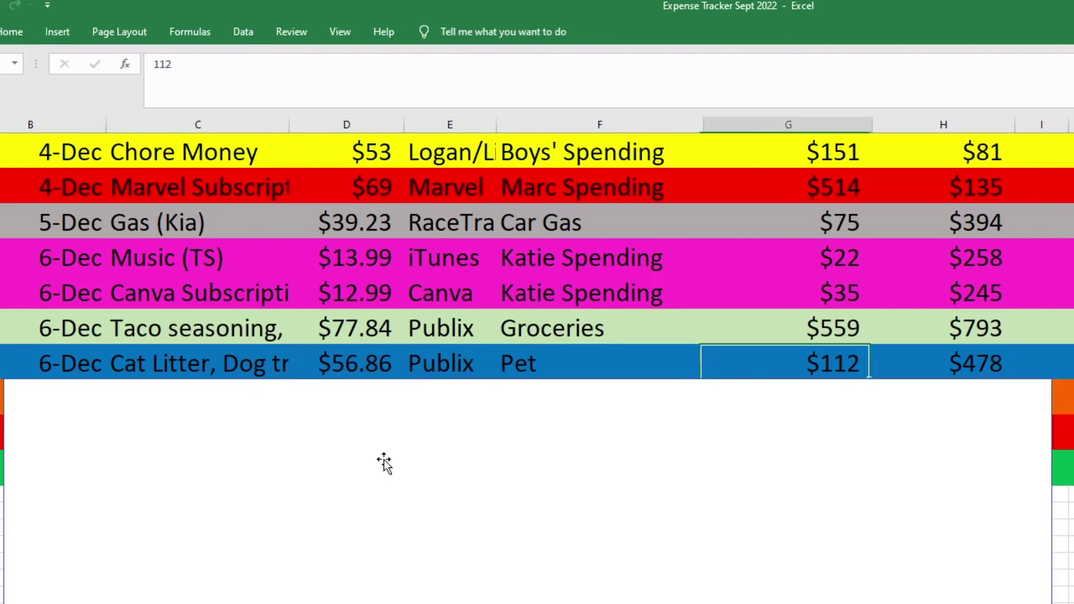
key("Right")
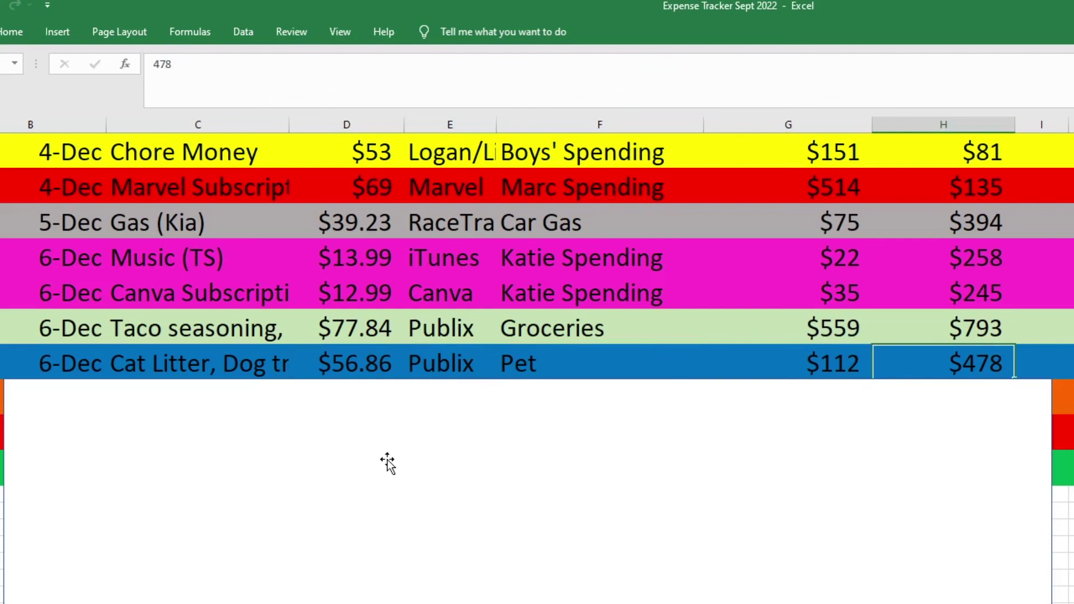
left_click_drag(385, 462, 386, 482)
Review the Electric Bill row: Utilities category, $222 spent, $315 remaining
scroll(552, 464, "down", 3)
left_click(228, 298)
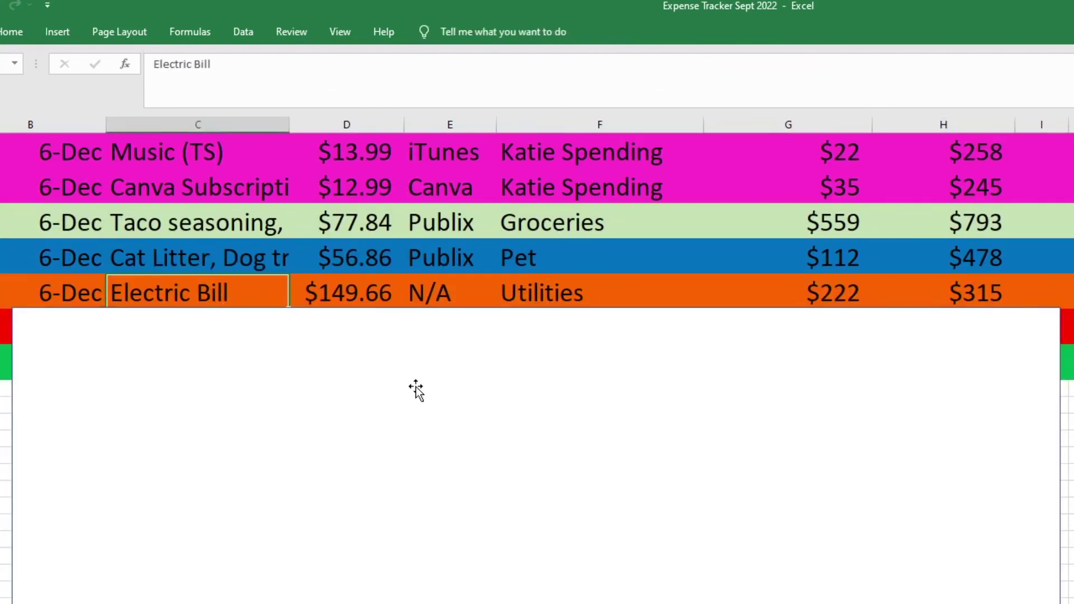
key("Right")
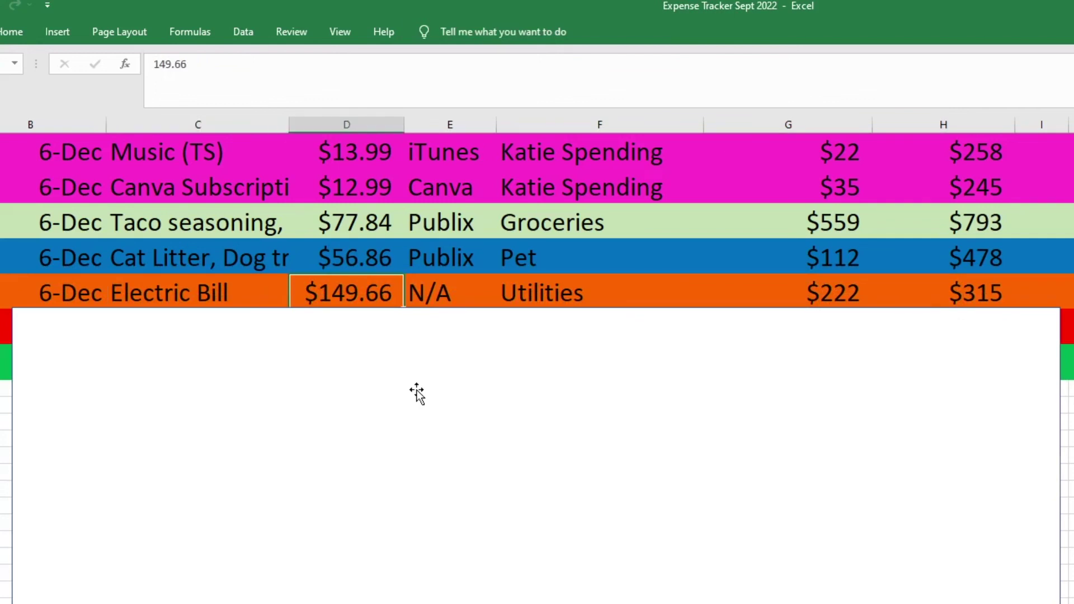
key("Right")
key("Right")
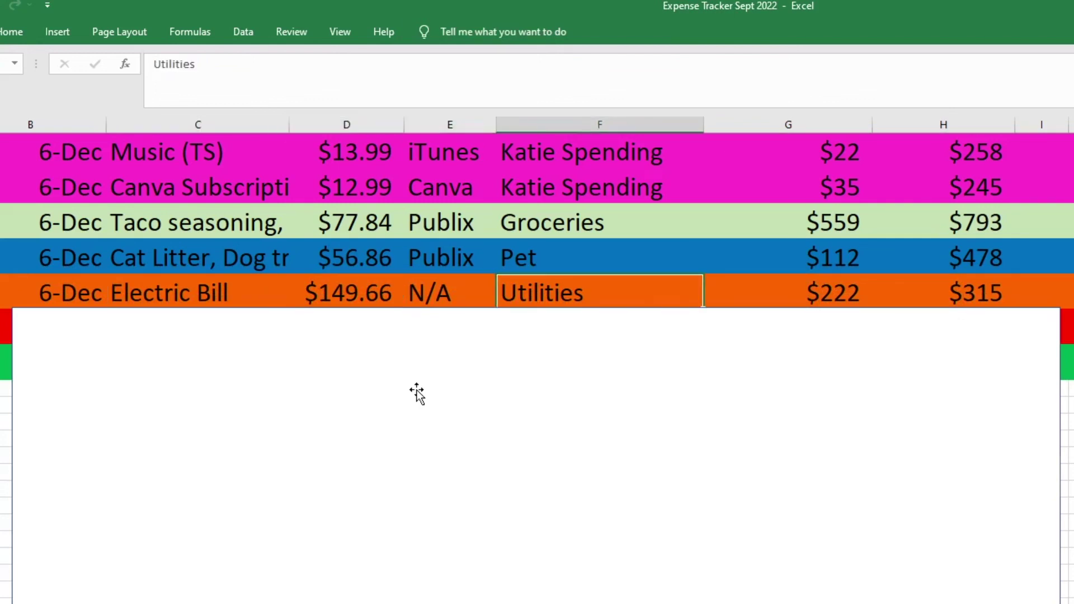
key("Right")
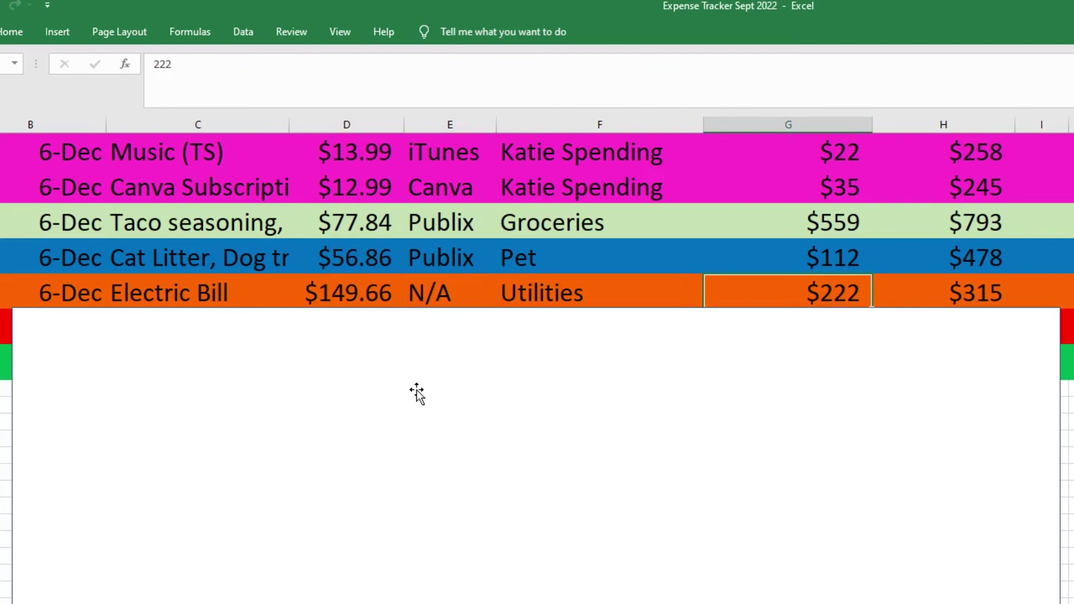
key("Right")
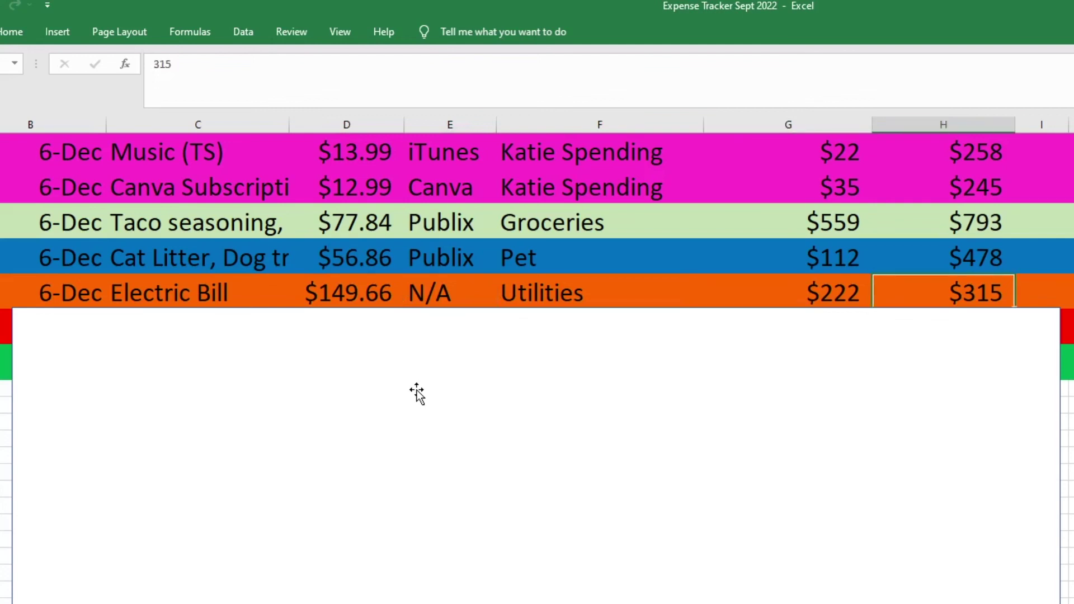
Uncover the Key Board row ($89 Marc Spending remaining), then the 7-Dec NO SPEND row
key("Return")
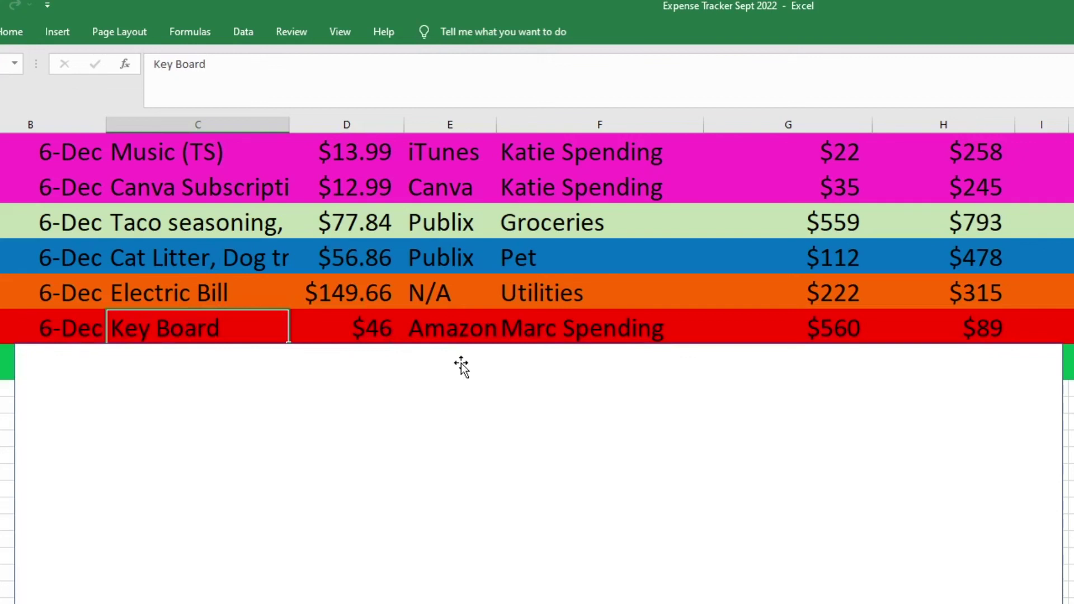
key("Right")
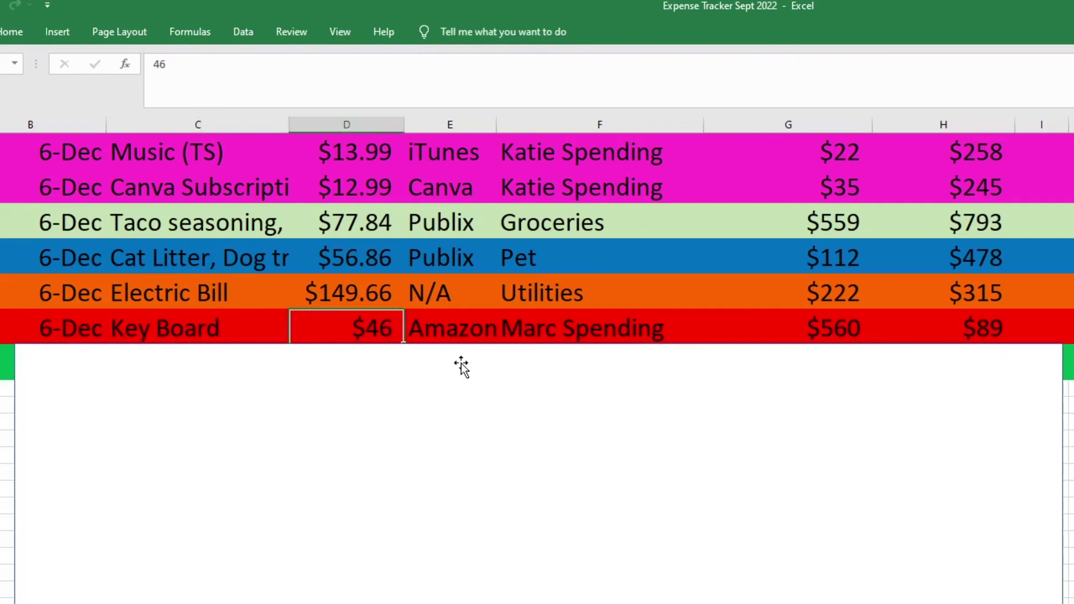
key("Right")
key("Right")
key("Right")
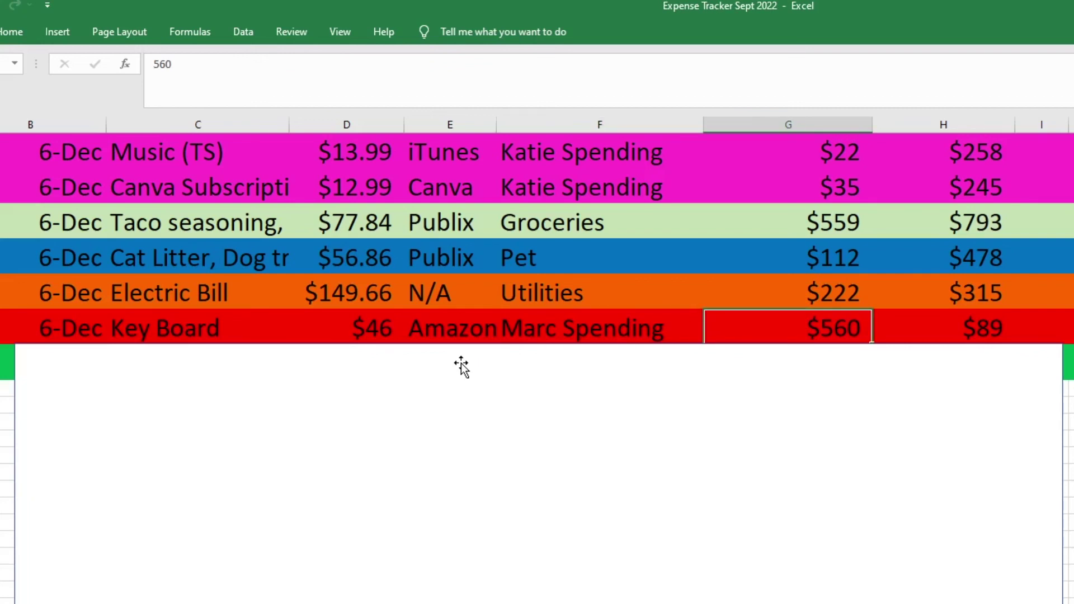
key("Right")
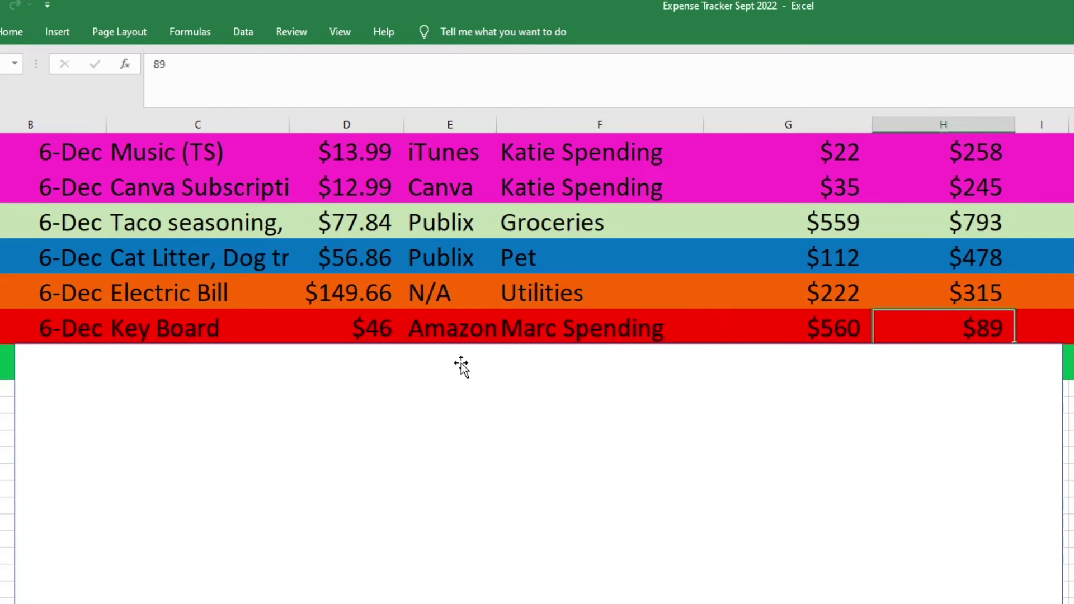
left_click_drag(461, 364, 460, 400)
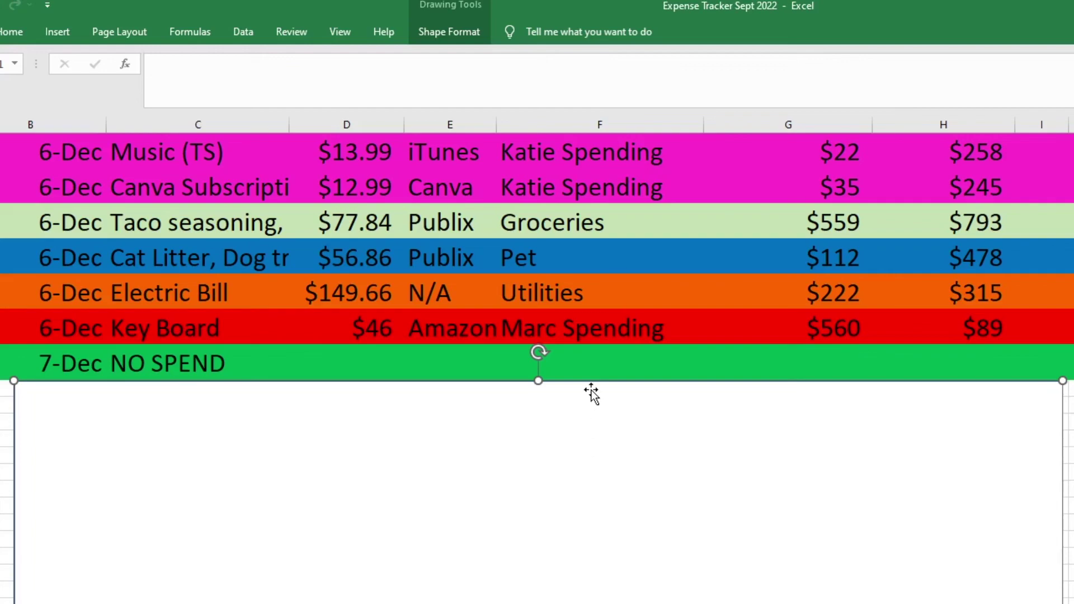
scroll(592, 390, "up", 6)
Scroll up to the Date, What I Bought, Amount, Store and Budget Category headers
scroll(591, 391, "up", 3)
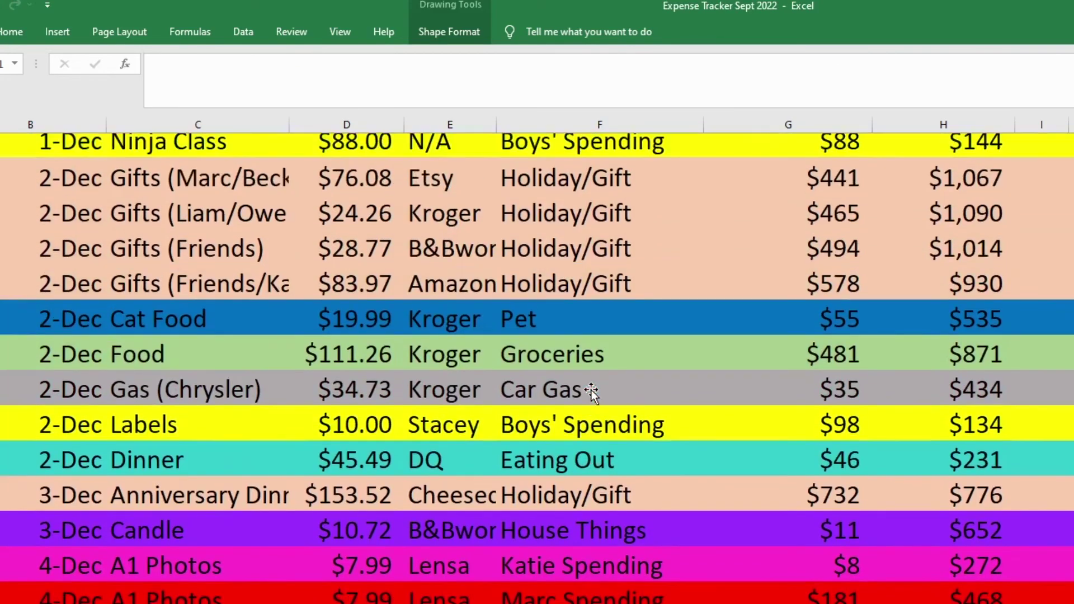